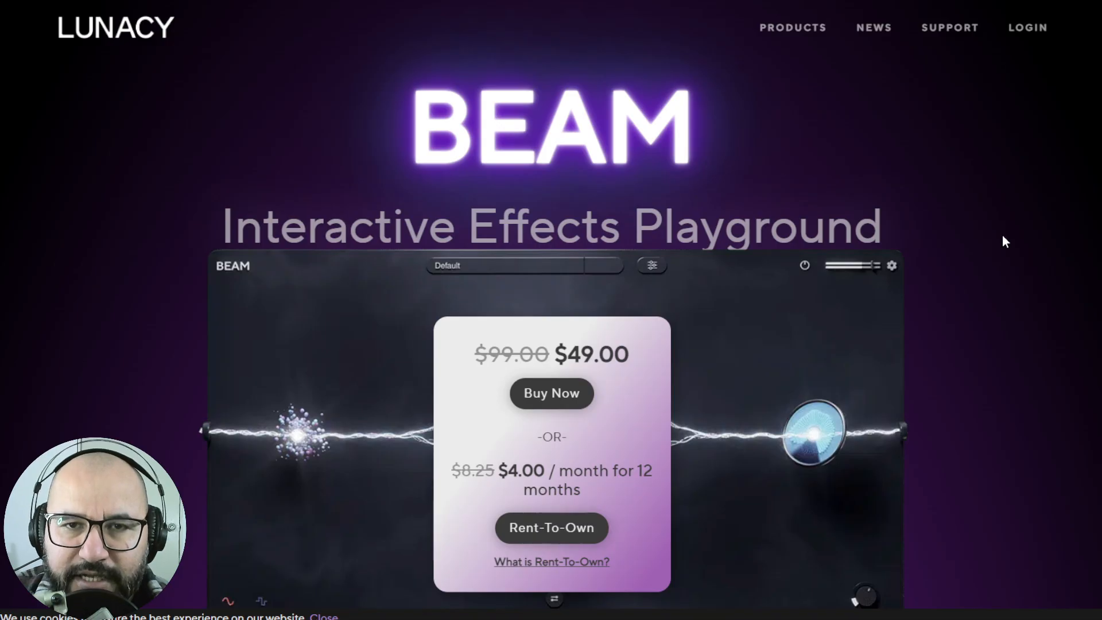
scroll(911, 341, down, 2)
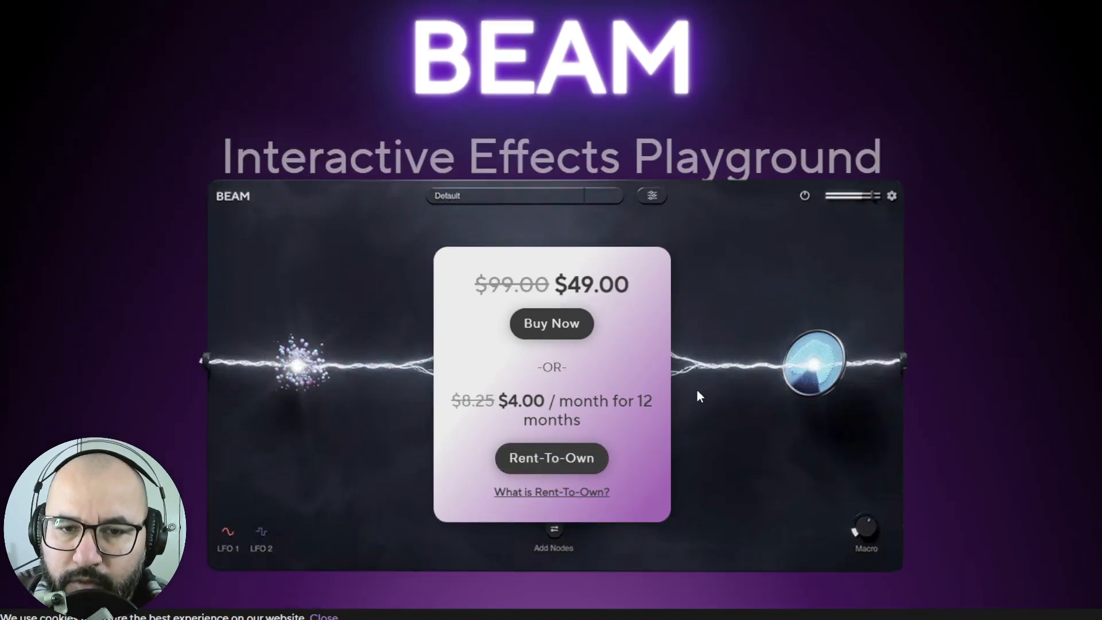
scroll(1009, 346, up, 2)
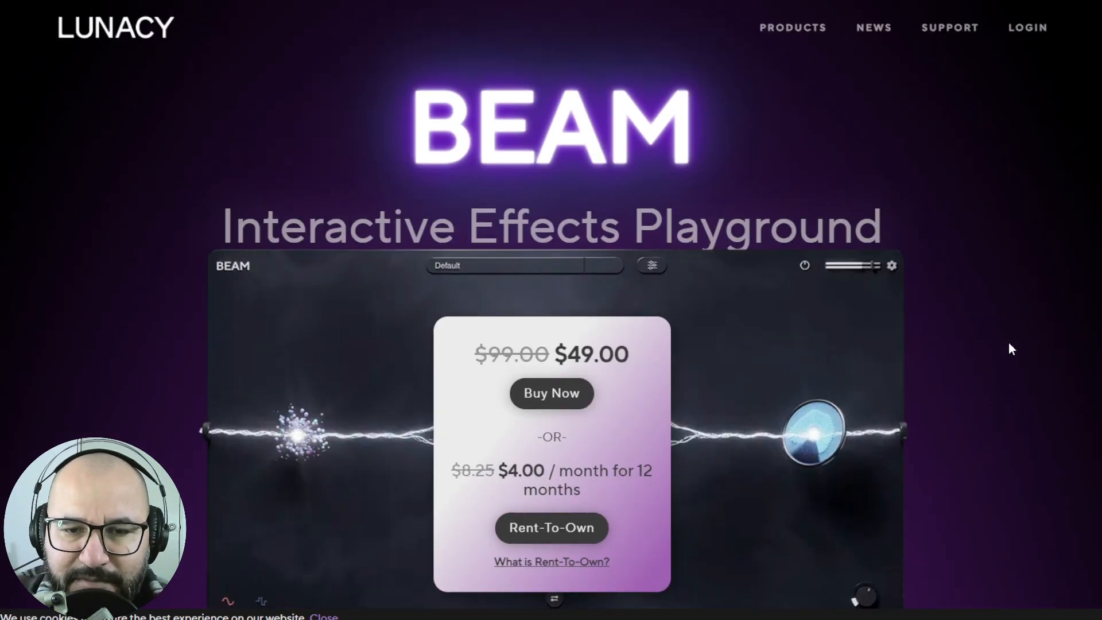
scroll(1010, 346, down, 2)
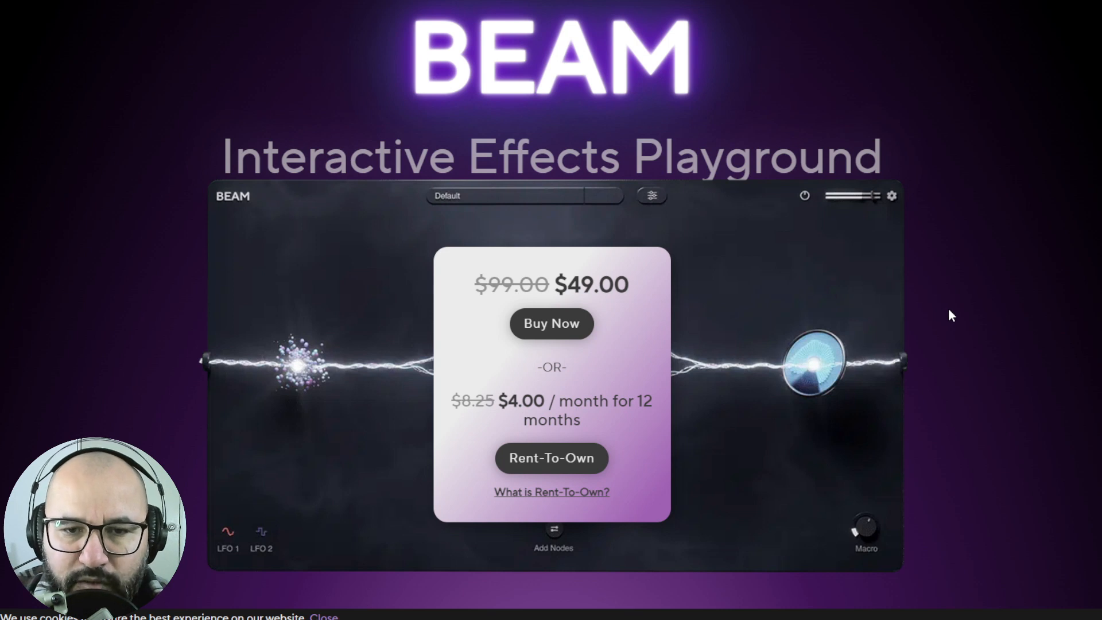
scroll(961, 319, up, 1)
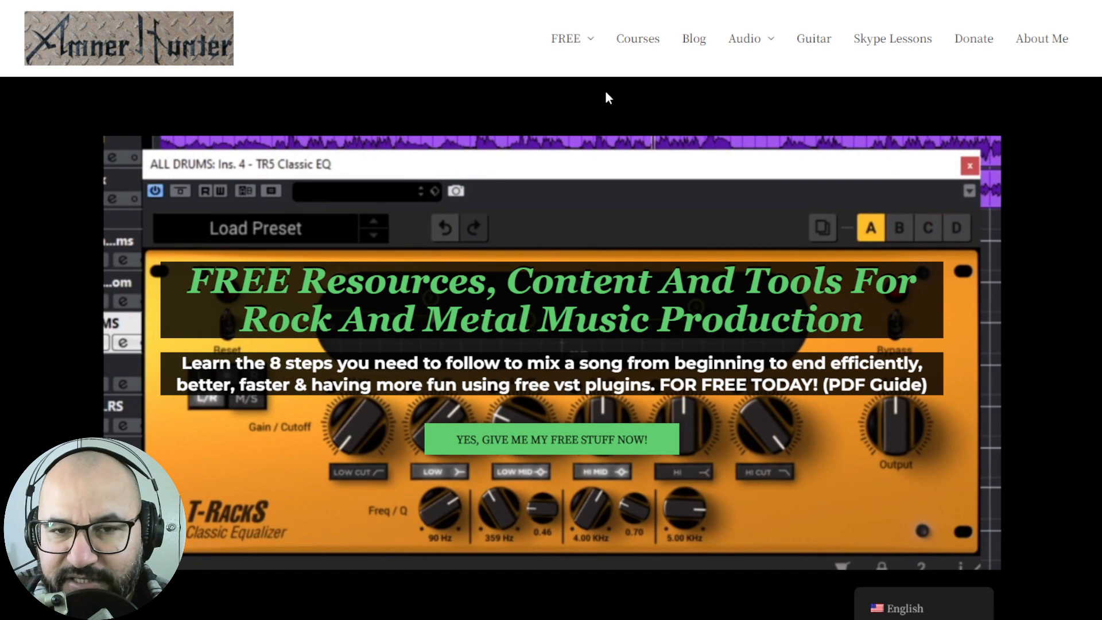
mouse_move(568, 42)
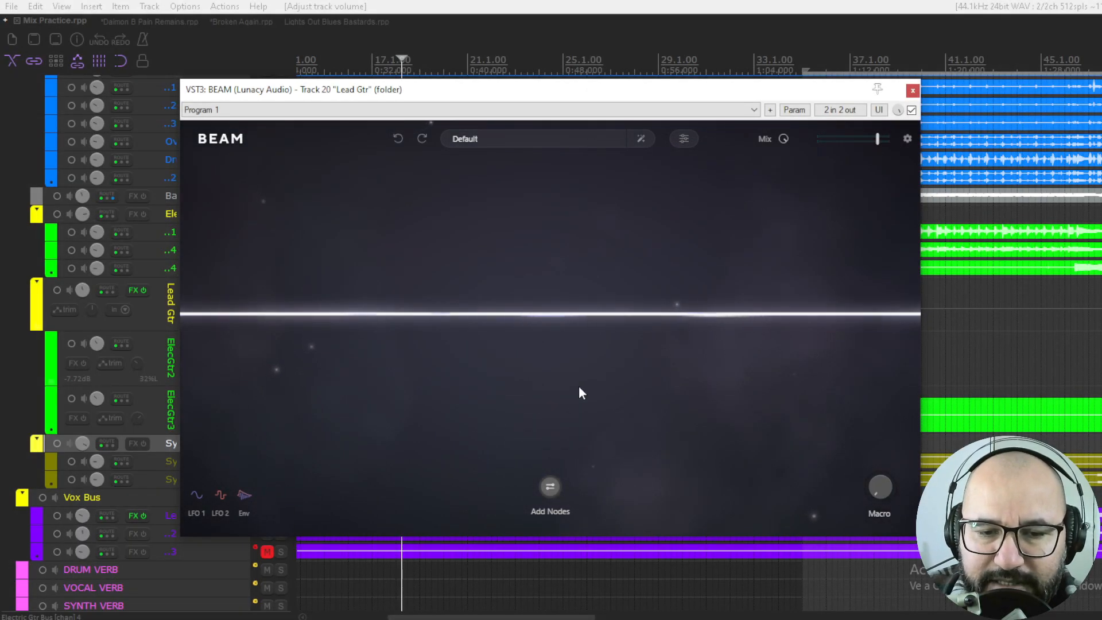
- Place a Space node and a Grains node on the beam, and delete both nodes again
click(550, 489)
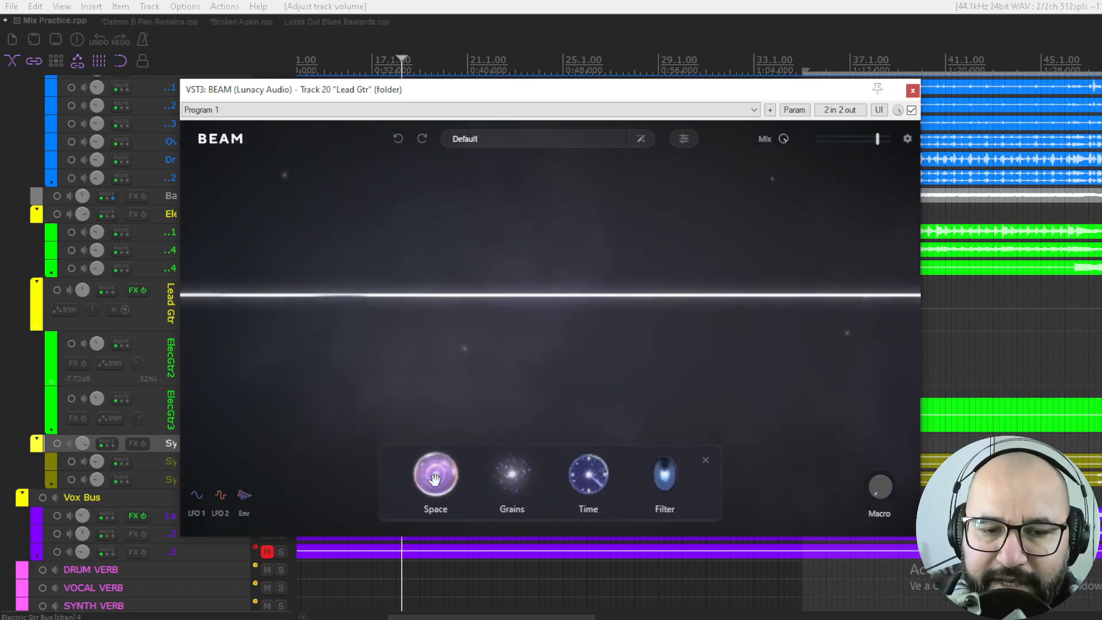
drag(438, 473, 542, 301)
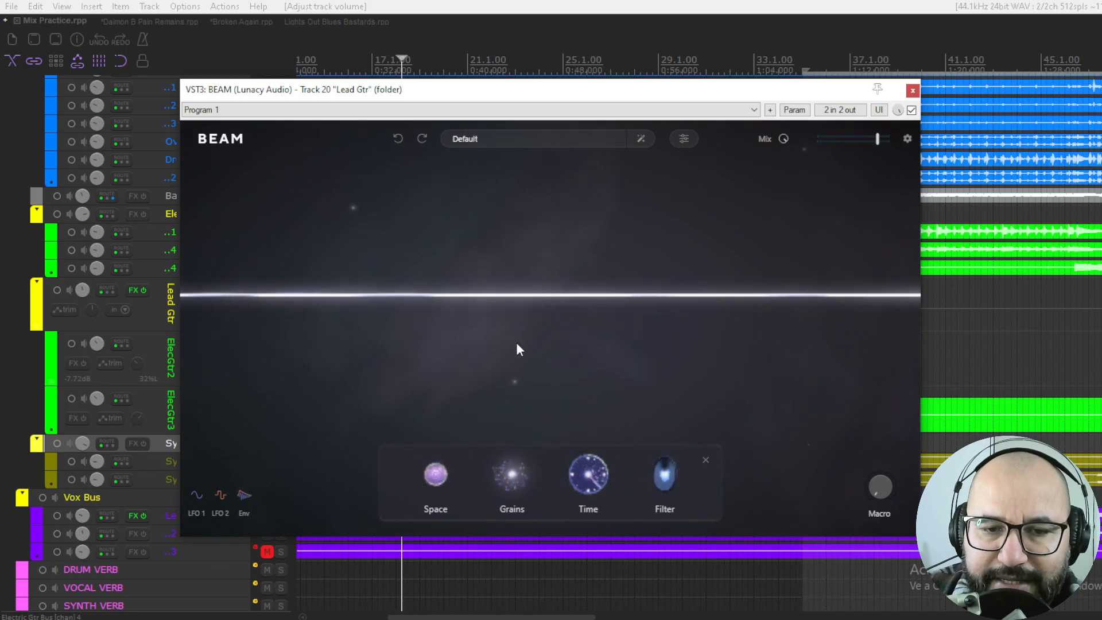
drag(520, 475, 644, 322)
mouse_move(466, 280)
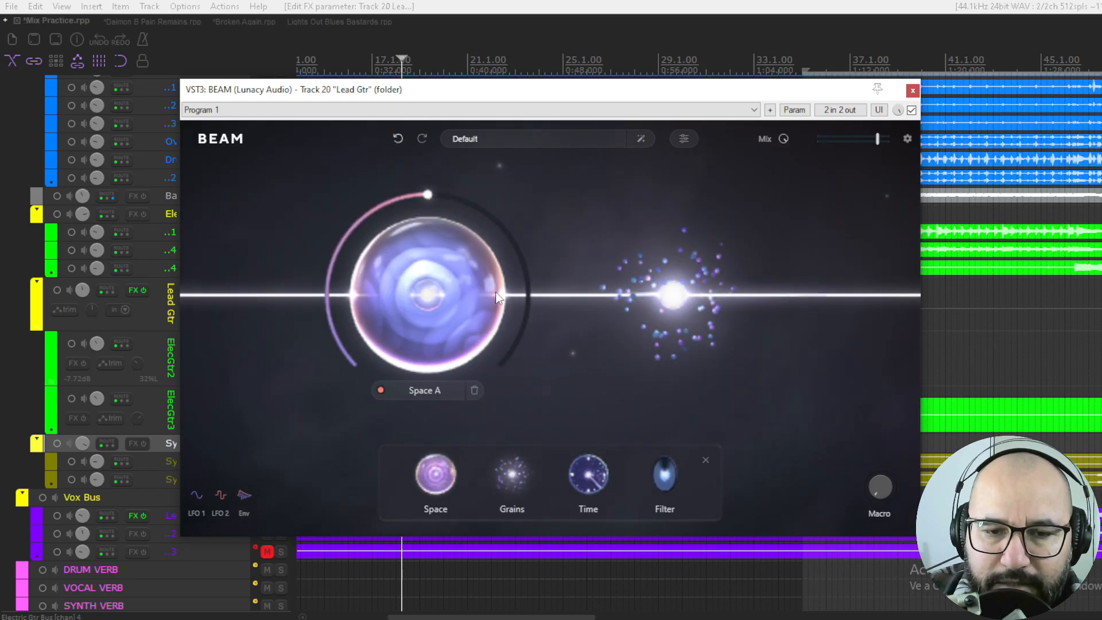
click(473, 390)
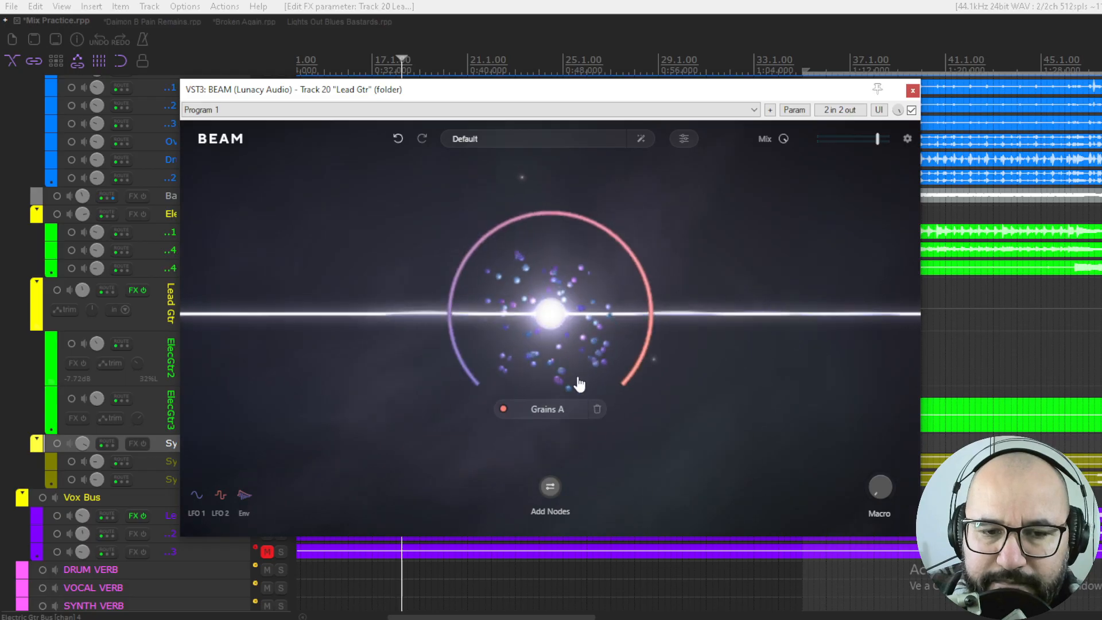
click(598, 410)
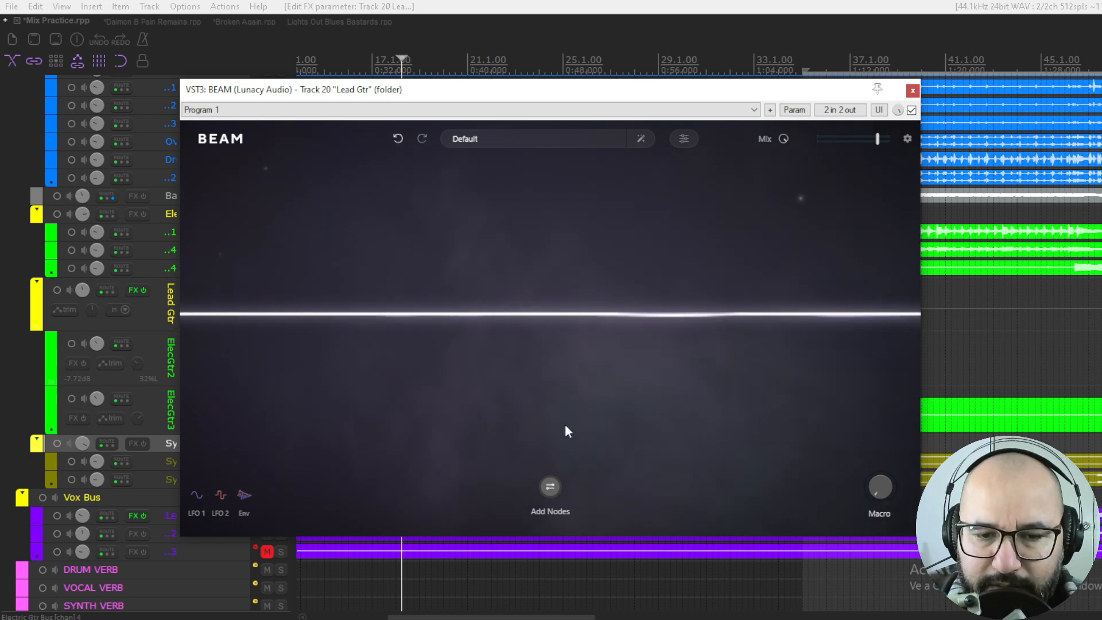
- Add a single Space node at the middle of the empty beam
click(552, 488)
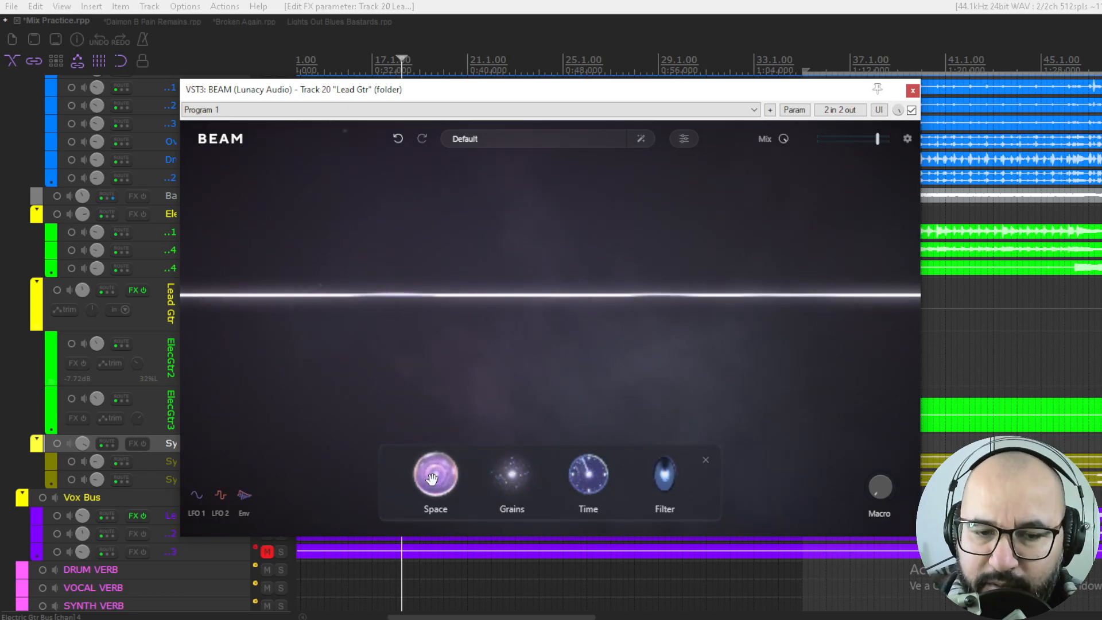
drag(432, 478, 548, 299)
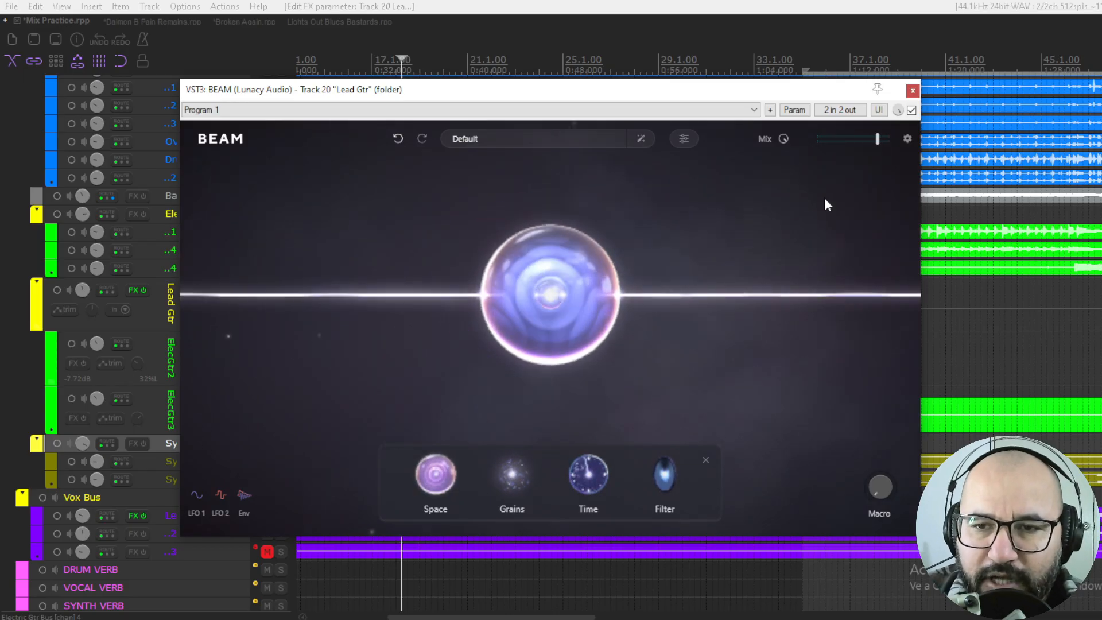
mouse_move(565, 307)
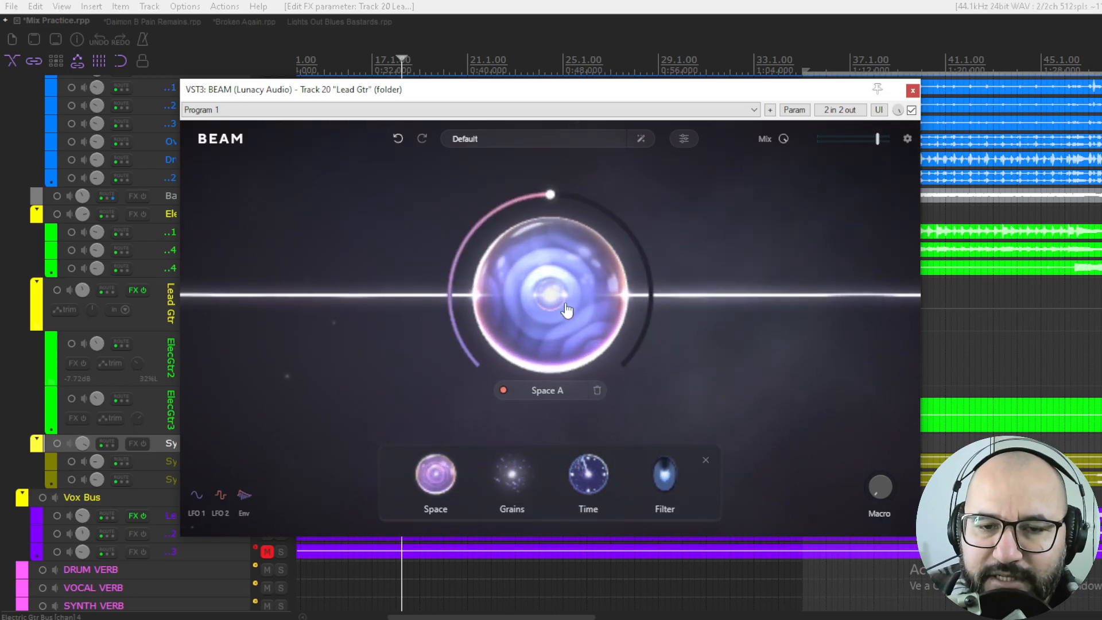
- Compare the Lead Gtr track during playback with the BEAM plugin bypassed and enabled
click(911, 110)
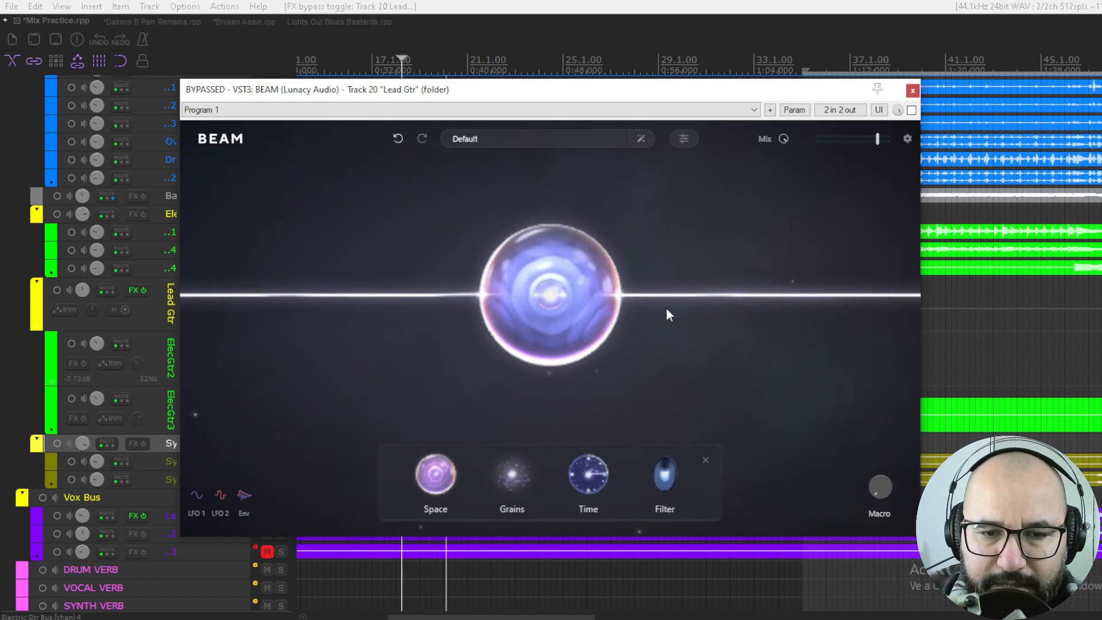
click(911, 111)
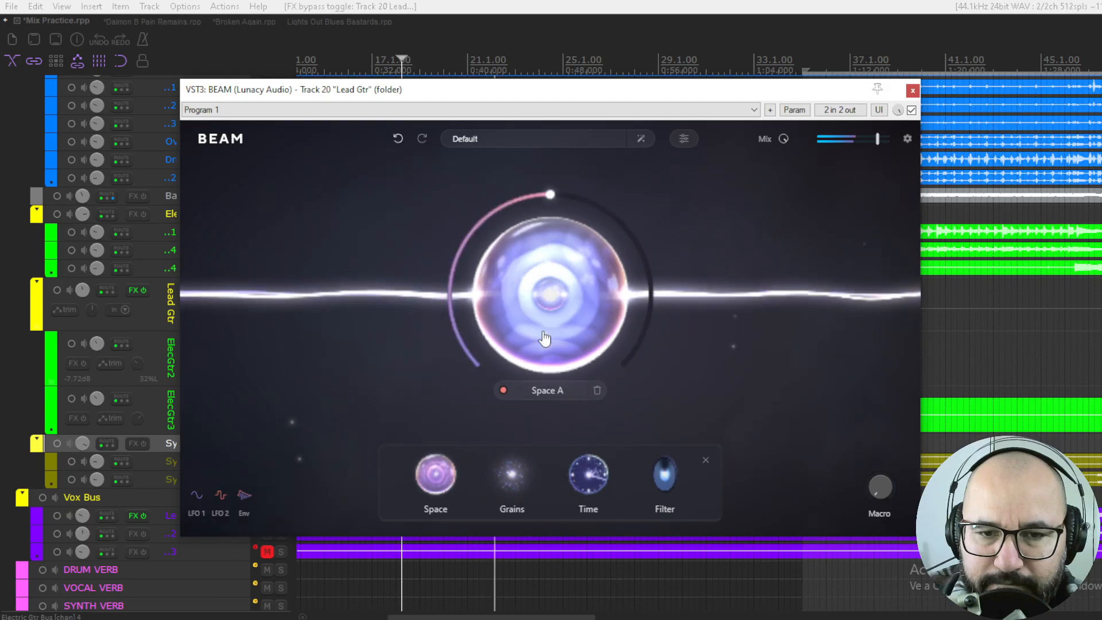
click(911, 110)
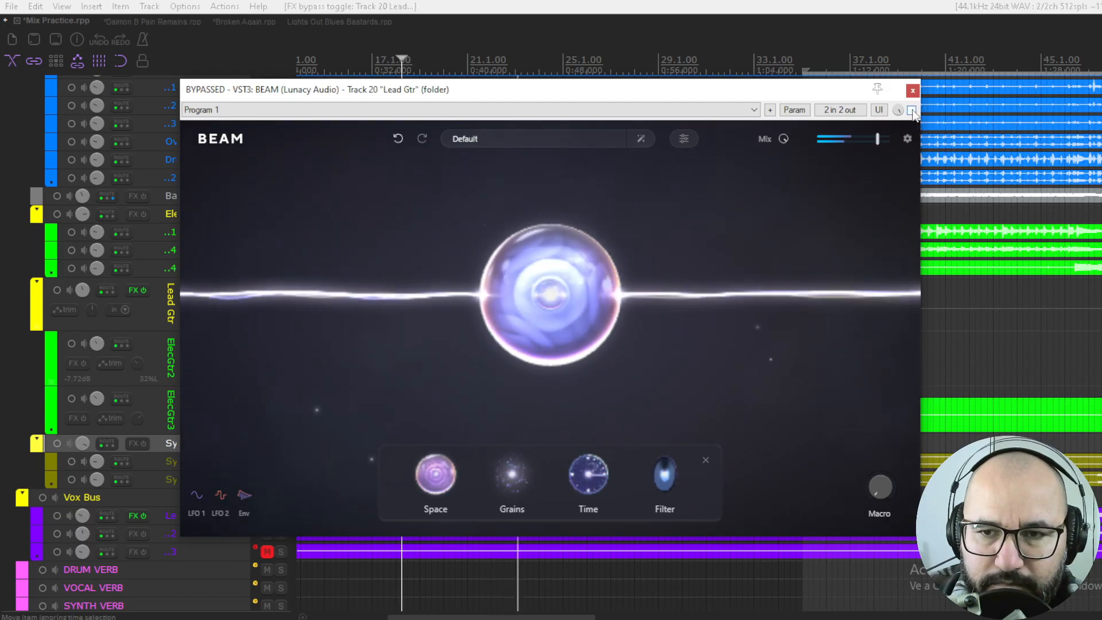
click(911, 111)
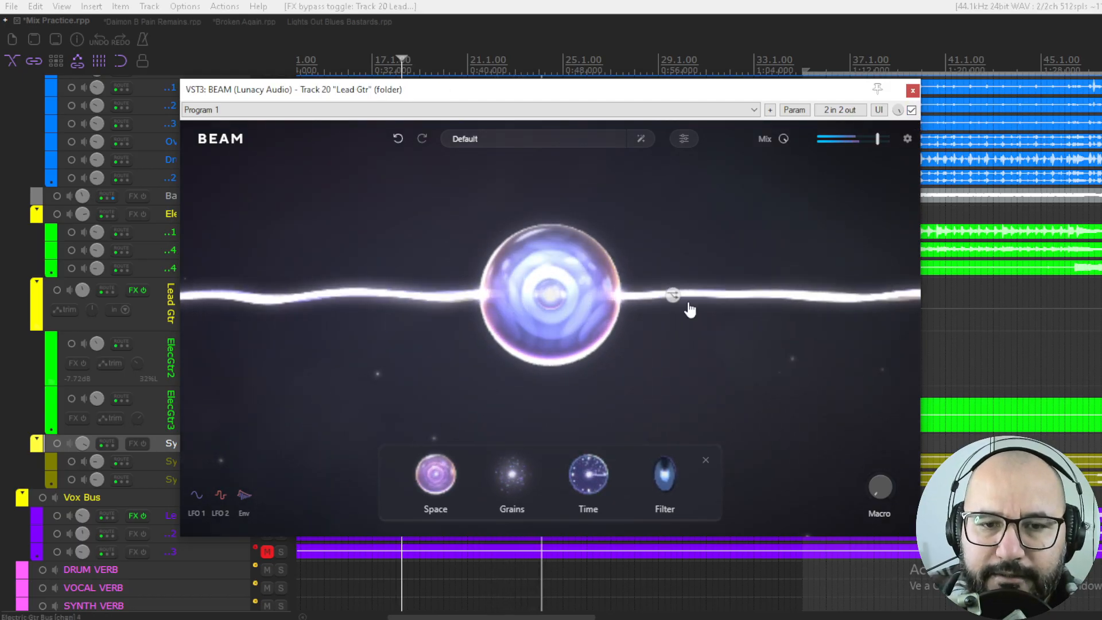
- Open Space A's settings and give the Elvish Plate response a short fade-in while playing the track
mouse_move(537, 301)
drag(537, 301, 544, 278)
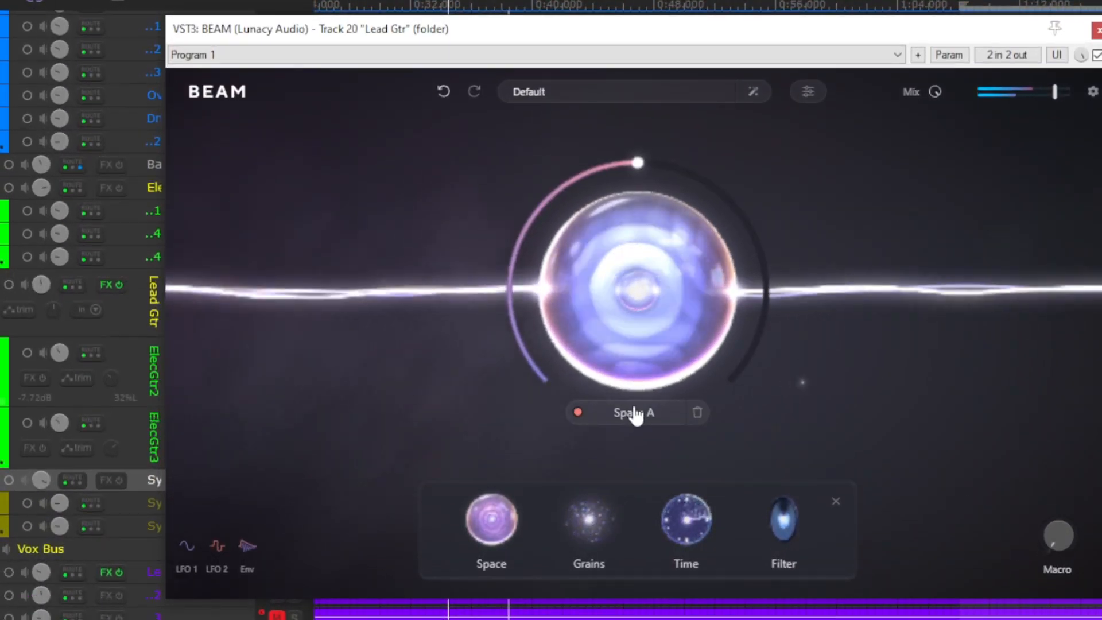
click(635, 413)
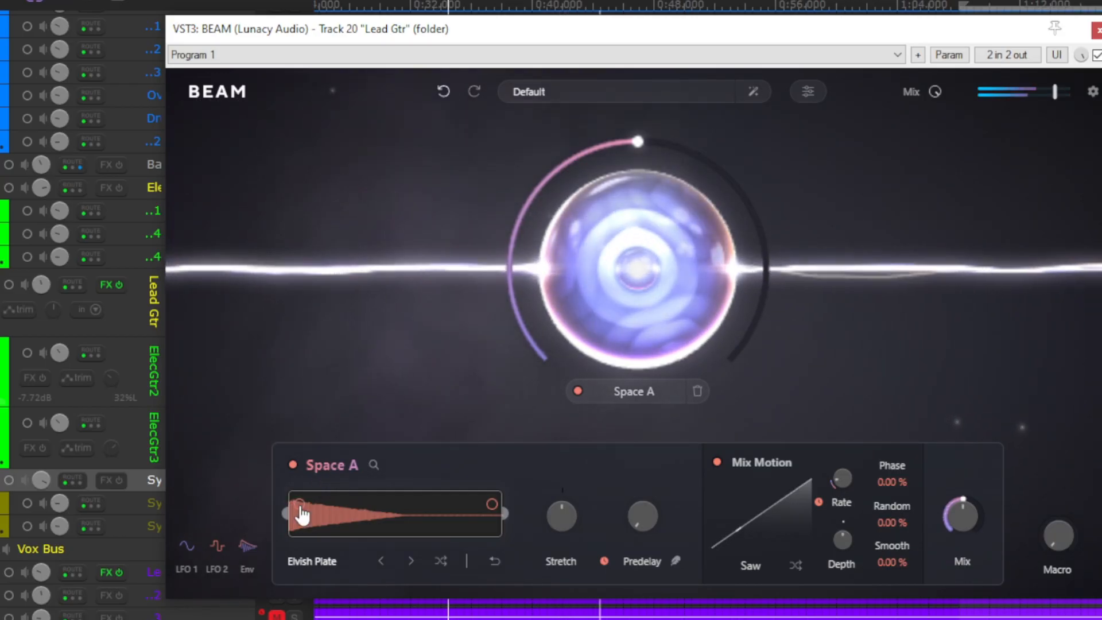
mouse_move(295, 511)
mouse_down()
mouse_move(328, 516)
mouse_move(312, 515)
mouse_up()
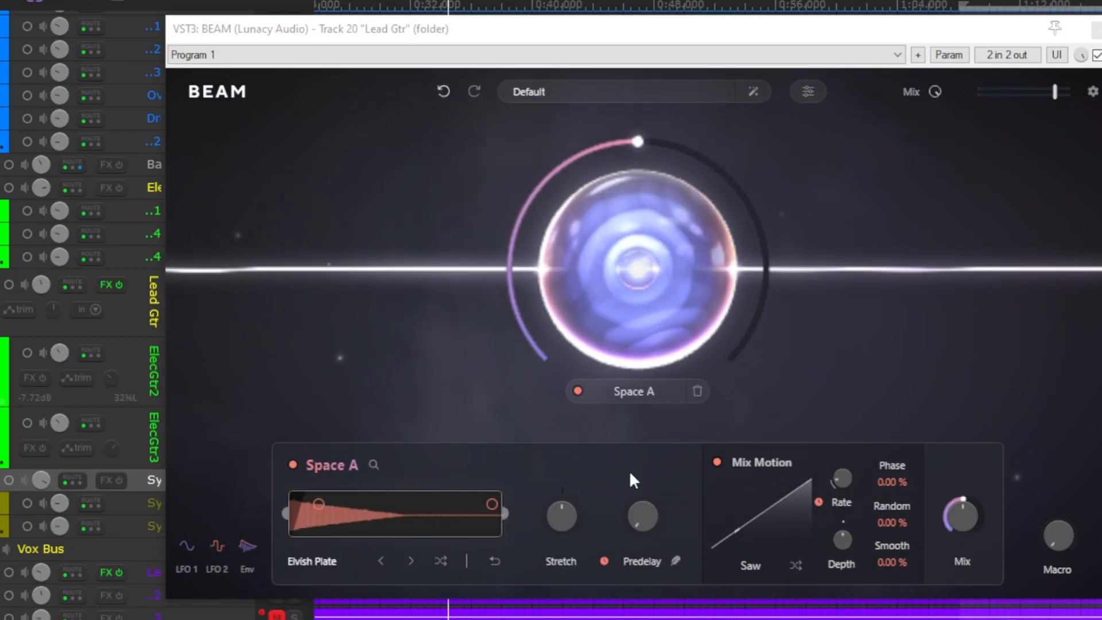
key(space)
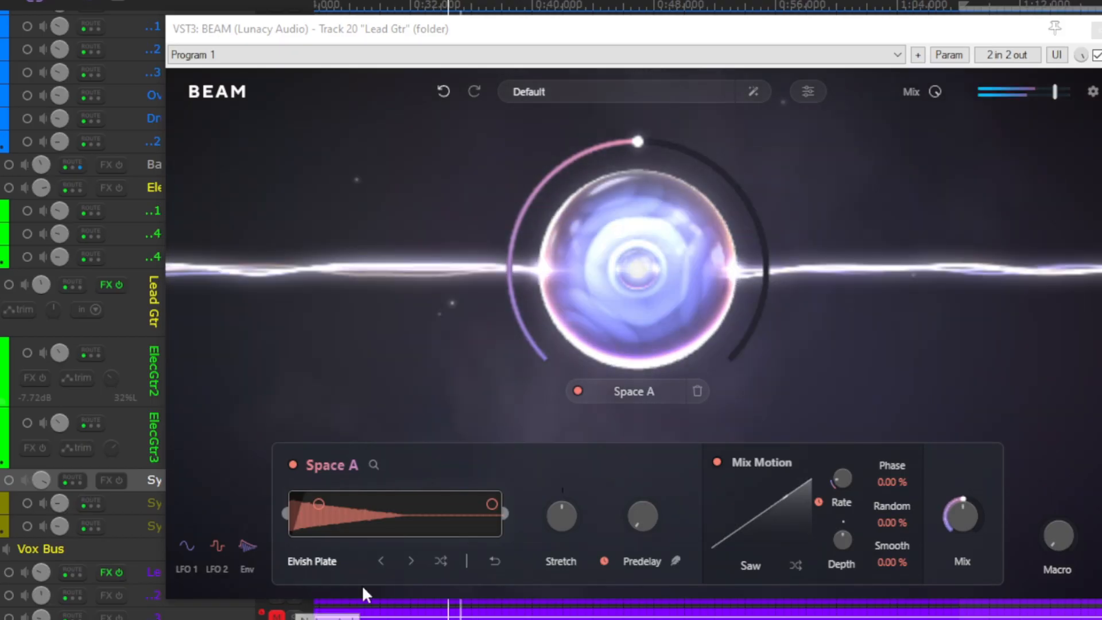
drag(318, 504, 310, 503)
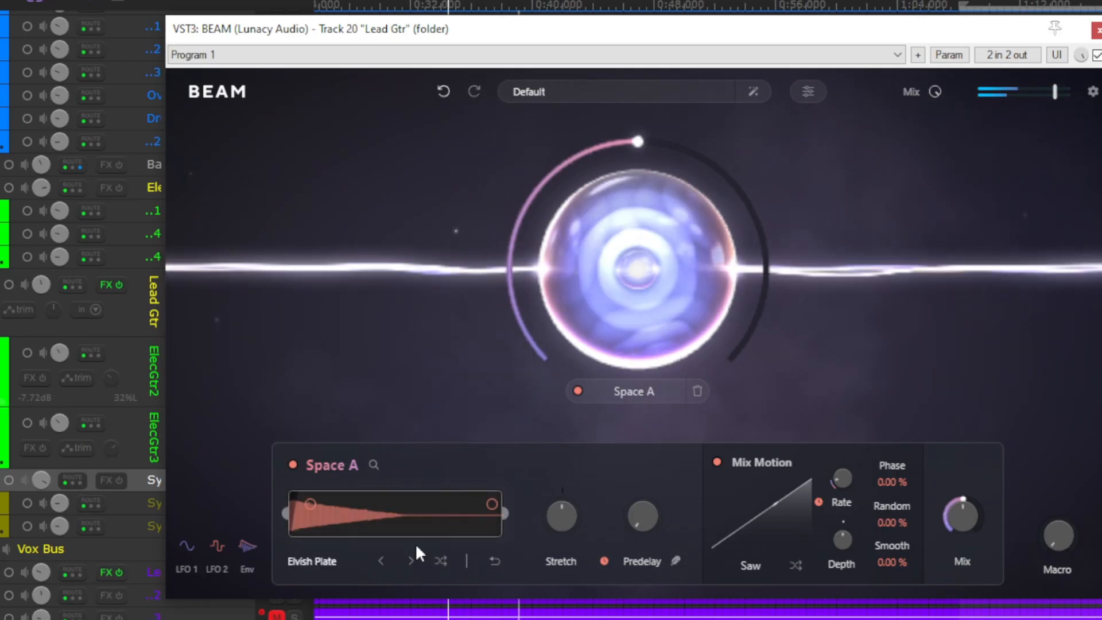
- Audition Atomica from the Large Spaces folder and load Broken Clock from the Echoes folder into Space A
click(332, 565)
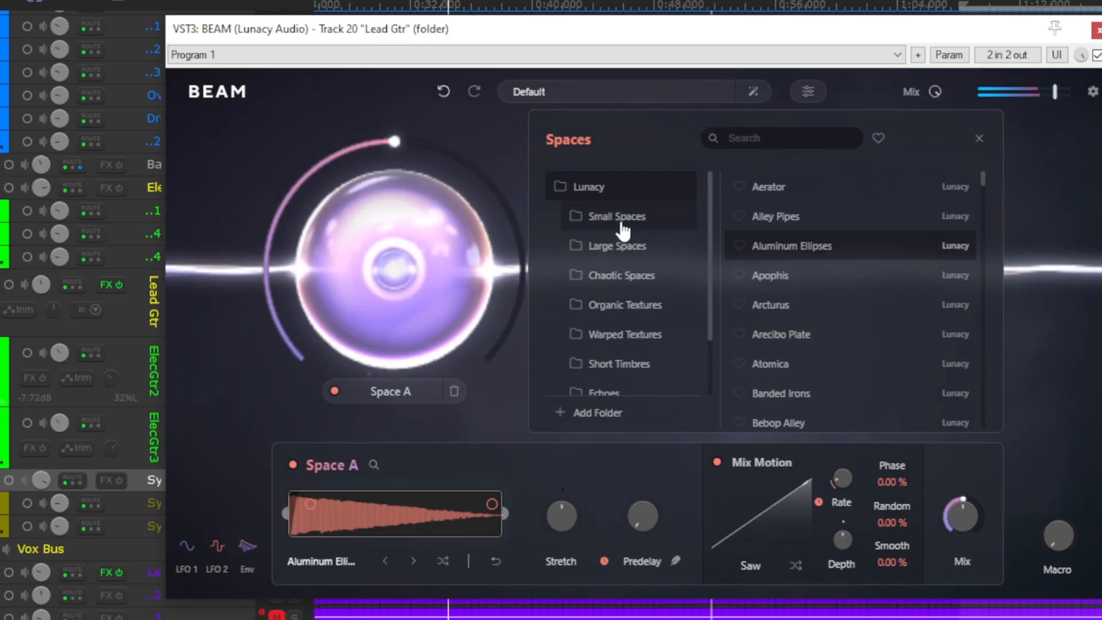
click(633, 247)
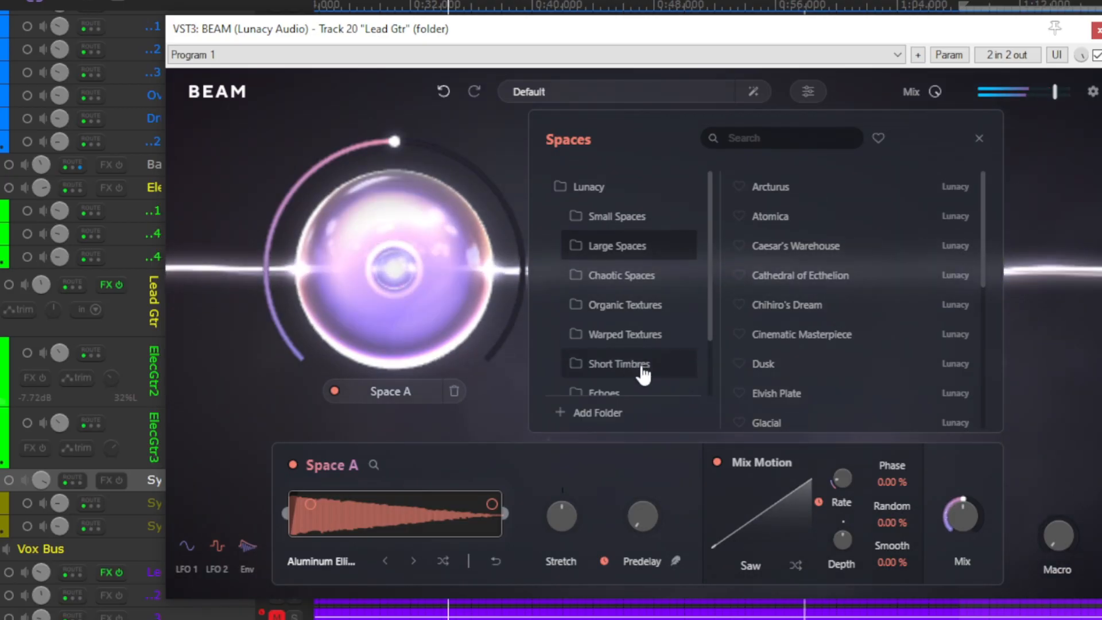
scroll(642, 374, down, 2)
click(772, 221)
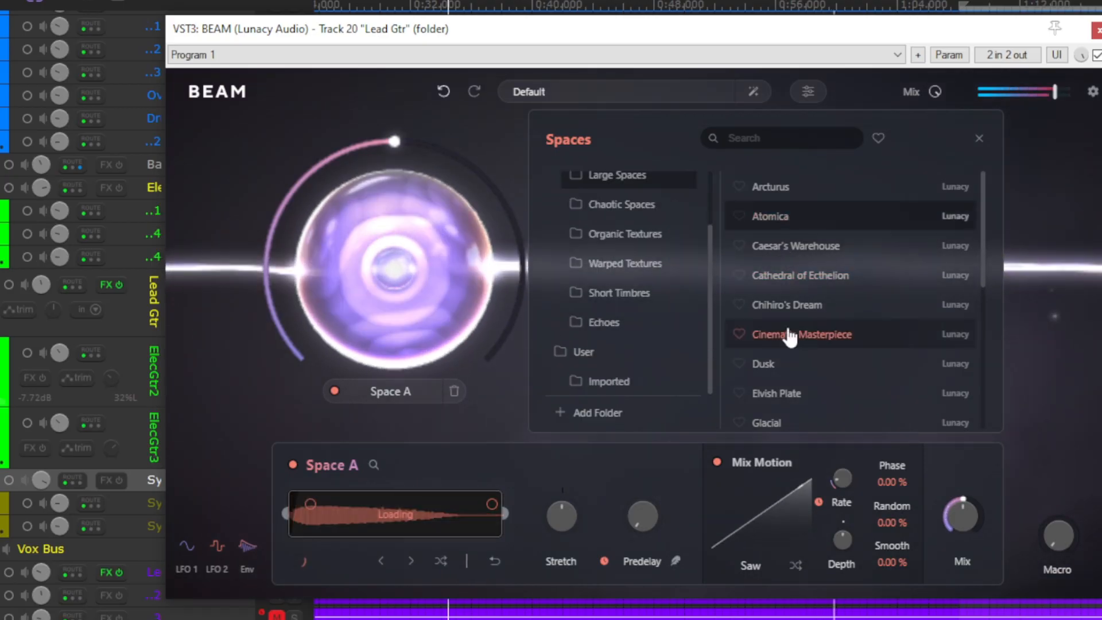
click(618, 327)
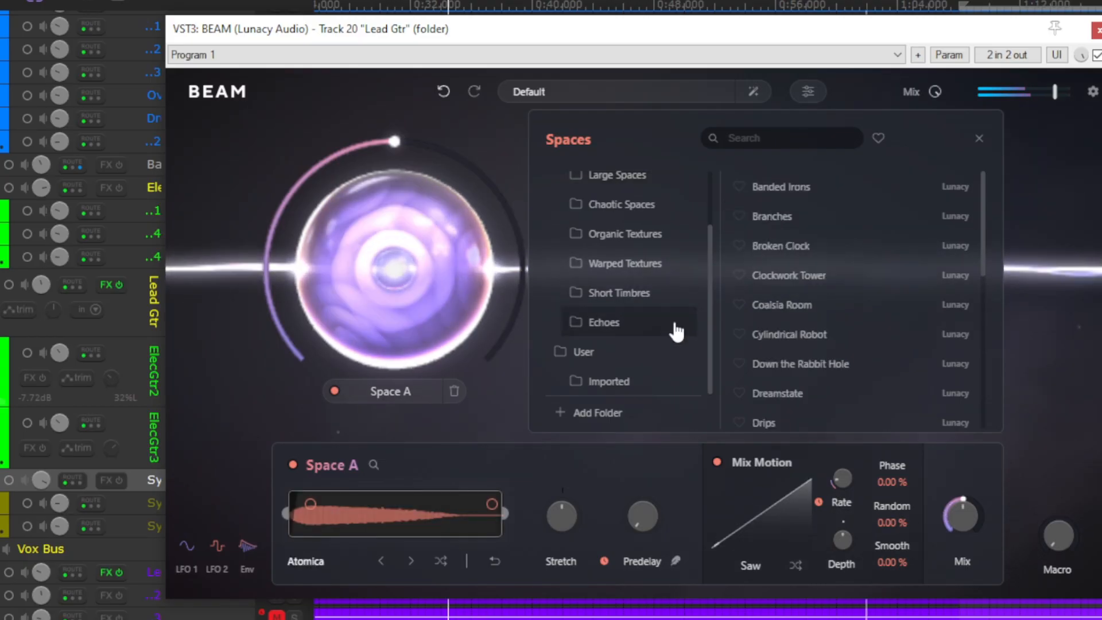
click(787, 246)
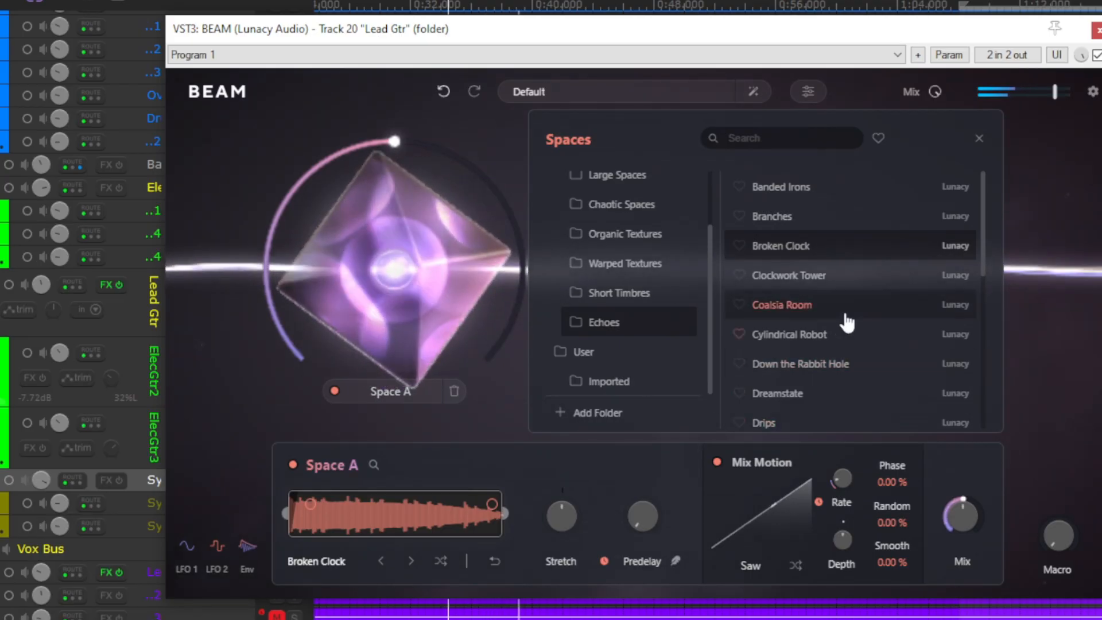
click(978, 139)
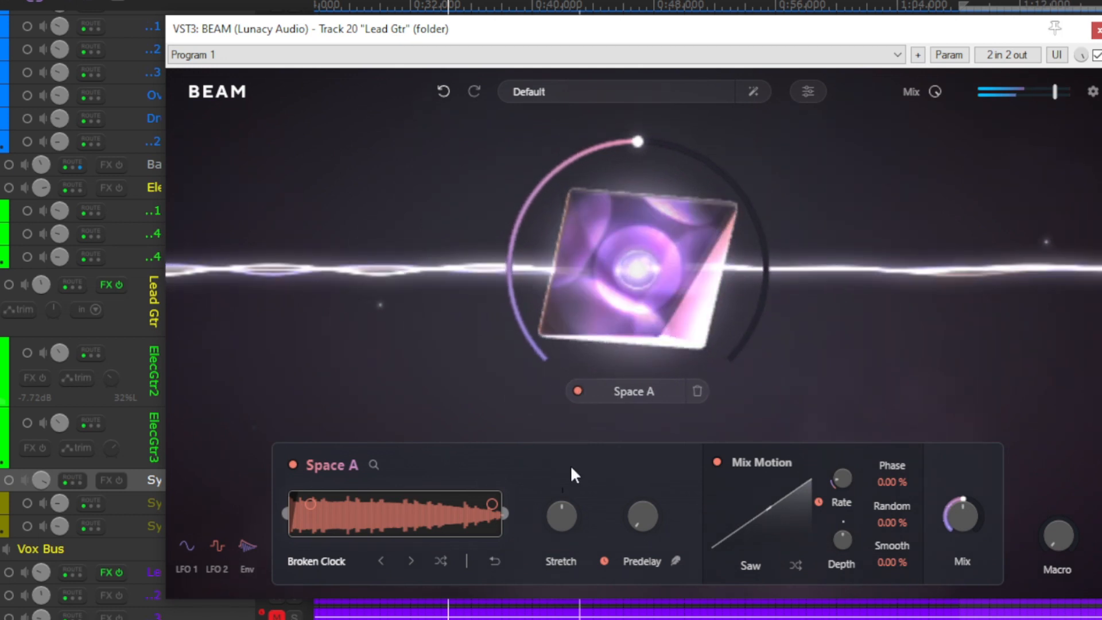
- Randomize Space A's Mix Motion shape to Pattern 7 and lower its full-height inner peak to about half height, slightly further along the pattern
click(717, 462)
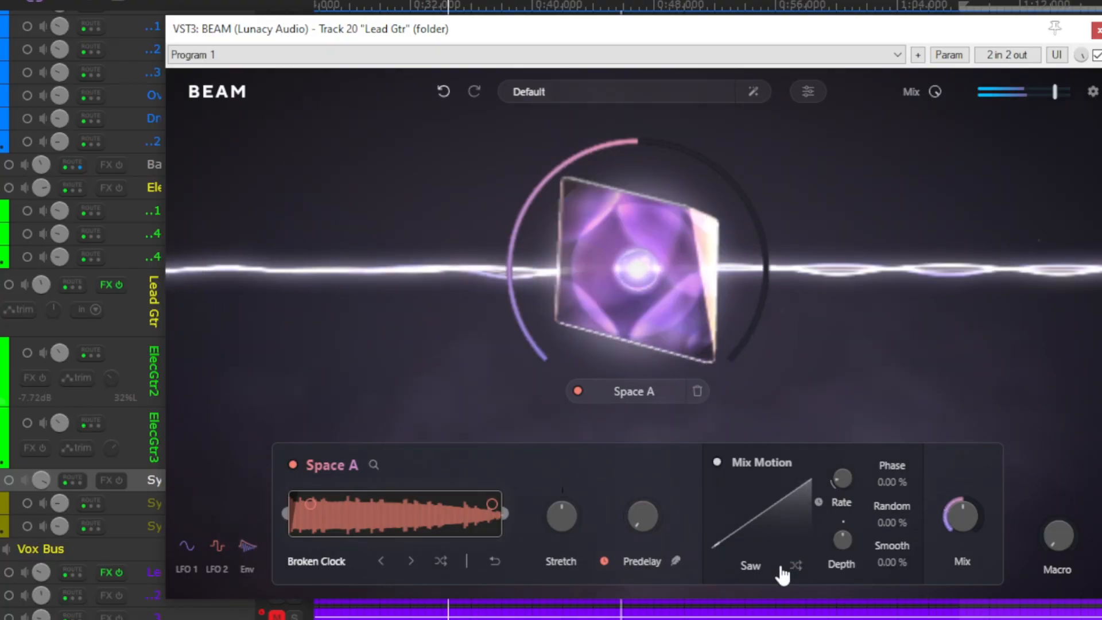
click(797, 567)
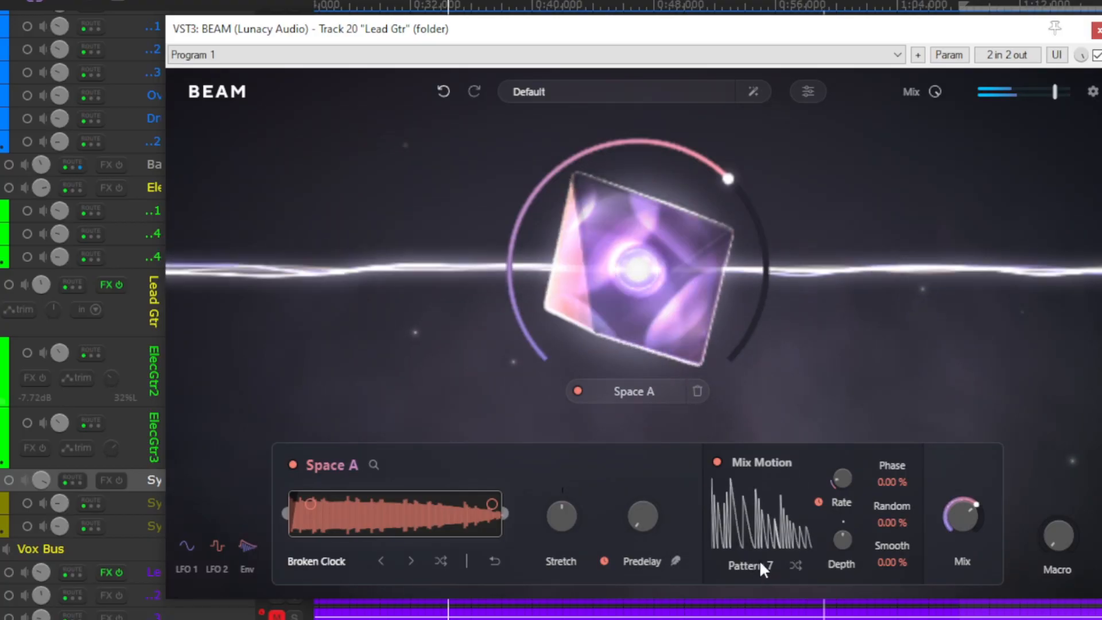
click(801, 484)
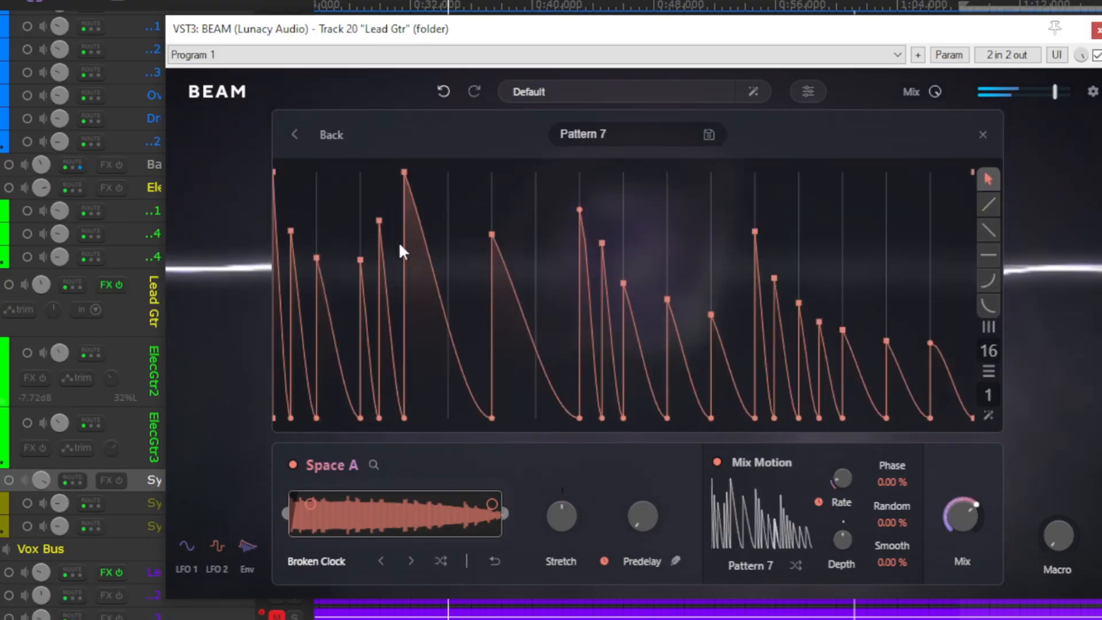
drag(405, 176, 428, 258)
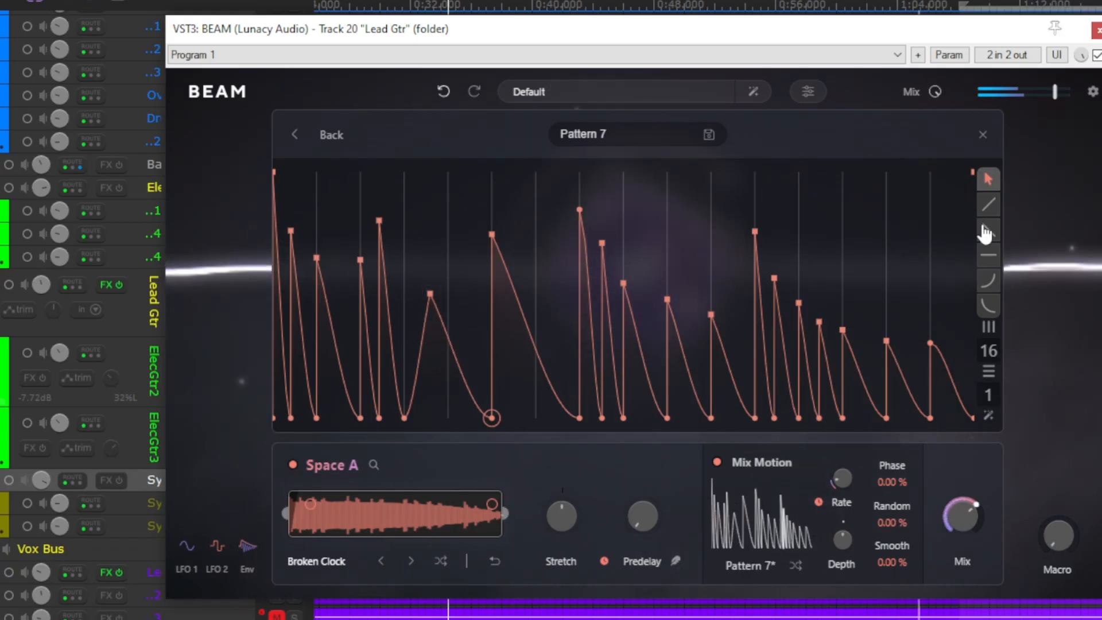
click(982, 138)
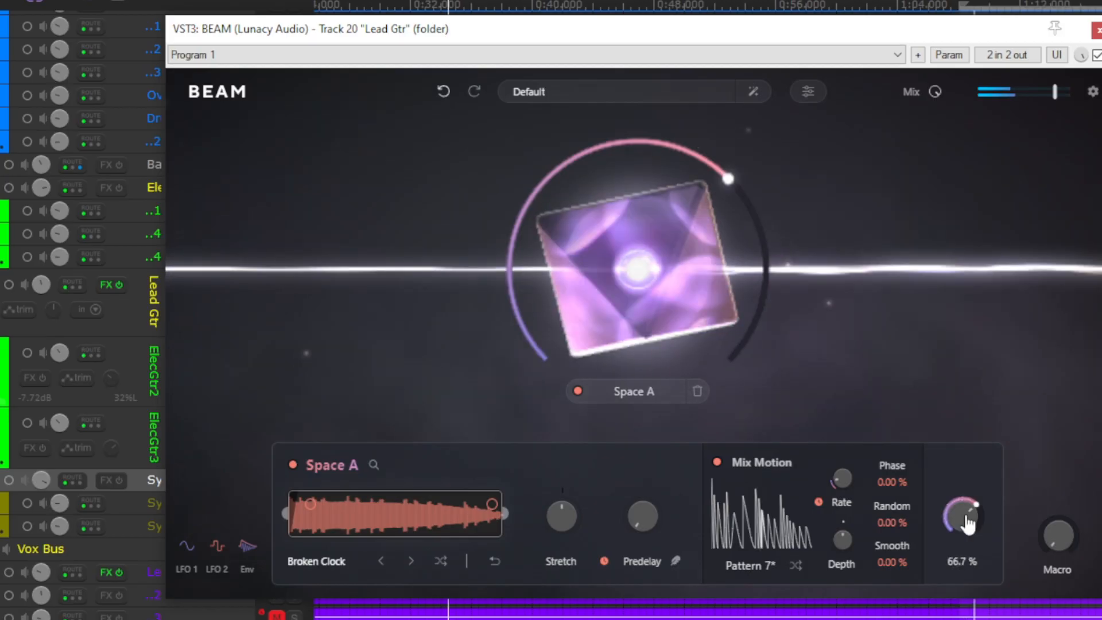
- Drop Space A's mix to 0% and raise it to slightly below the halfway position
mouse_move(962, 517)
mouse_down()
mouse_move(953, 603)
mouse_move(960, 523)
mouse_up()
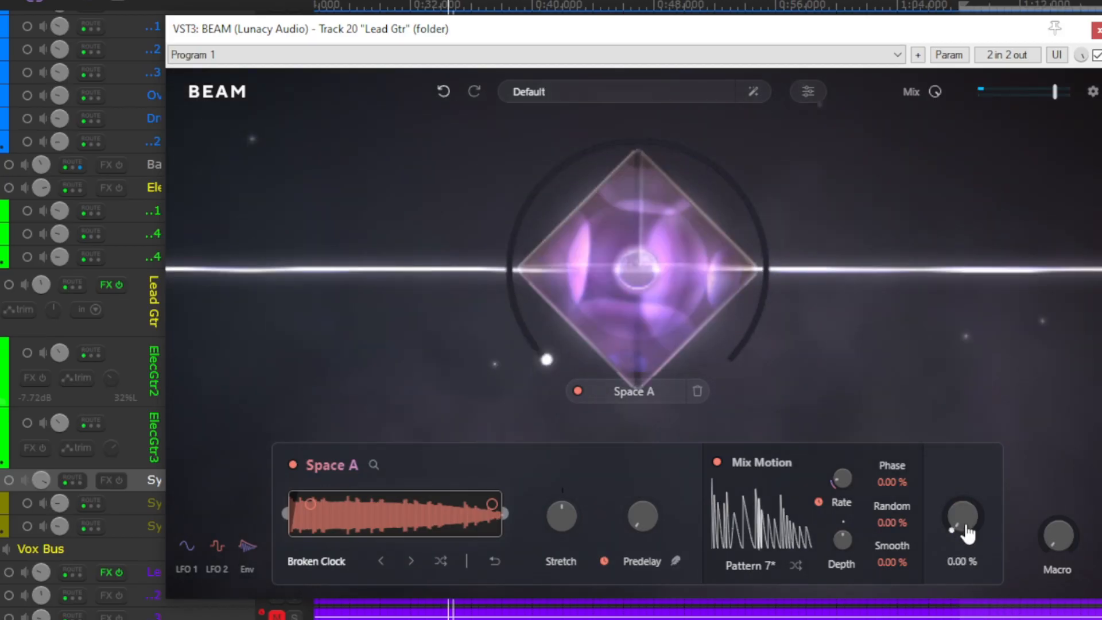
drag(966, 534, 961, 463)
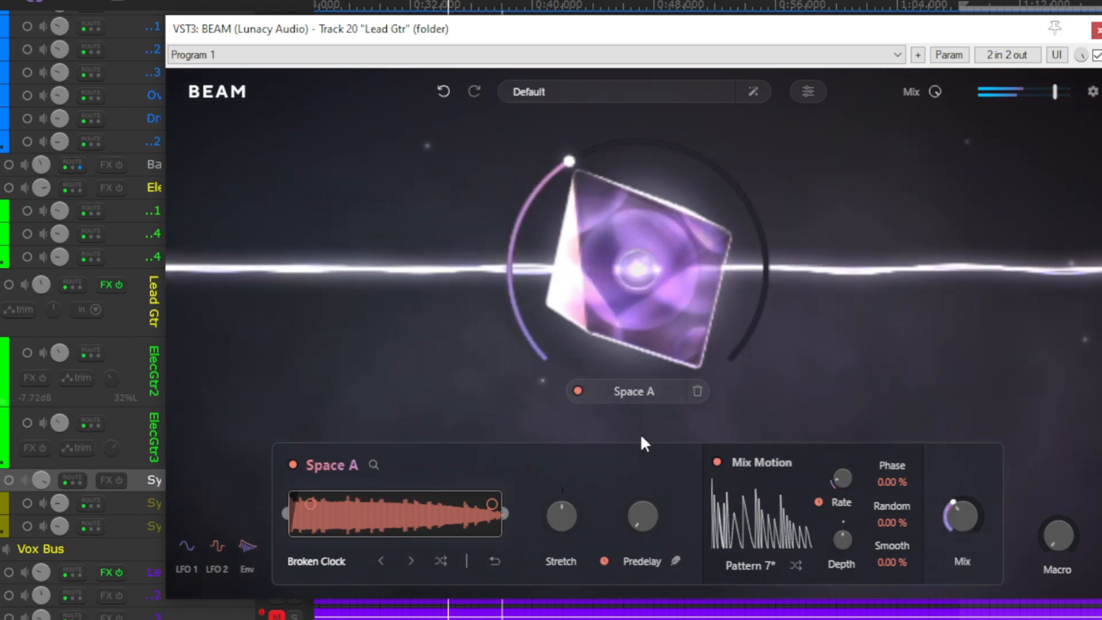
- Set Space A's predelay to 1/16 and its mix to 36.7%
drag(643, 516, 650, 454)
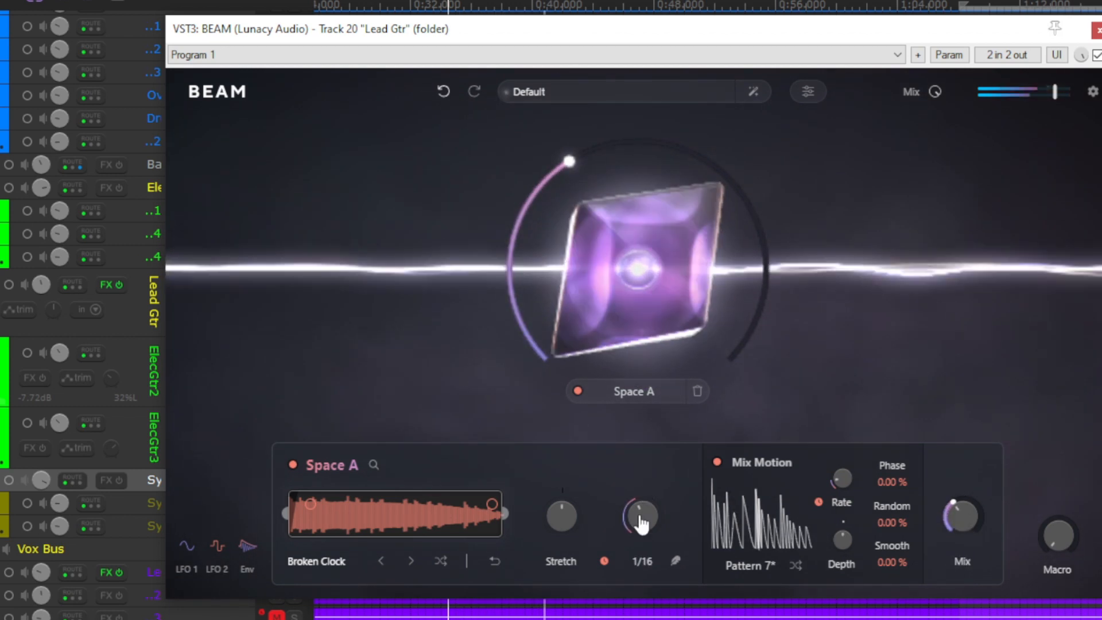
mouse_move(974, 521)
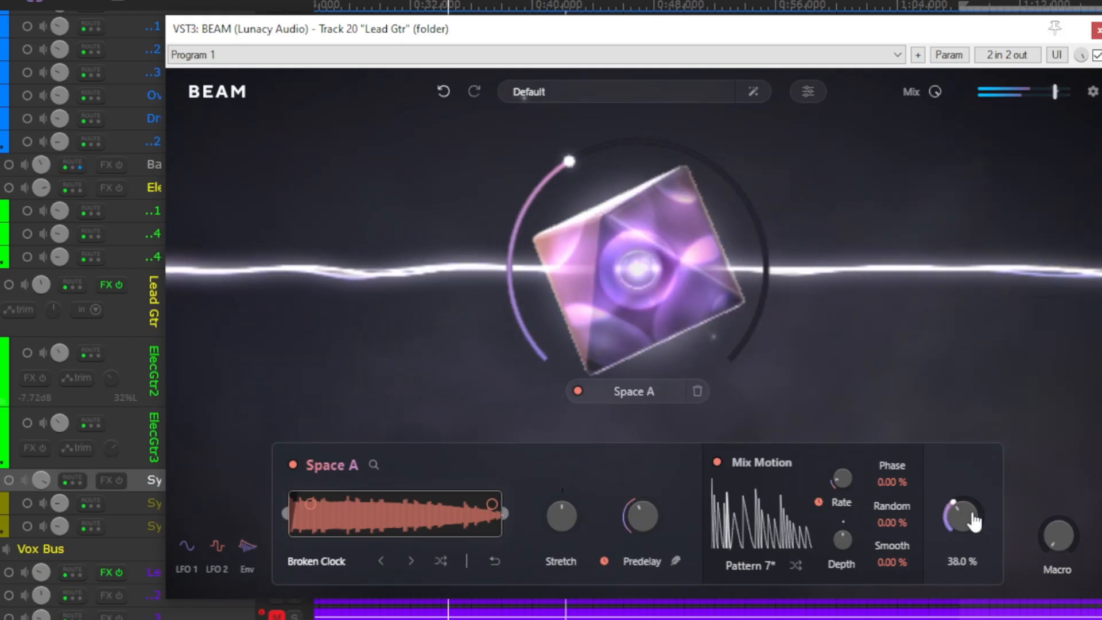
mouse_move(975, 521)
mouse_down()
mouse_move(966, 488)
mouse_move(964, 516)
mouse_up()
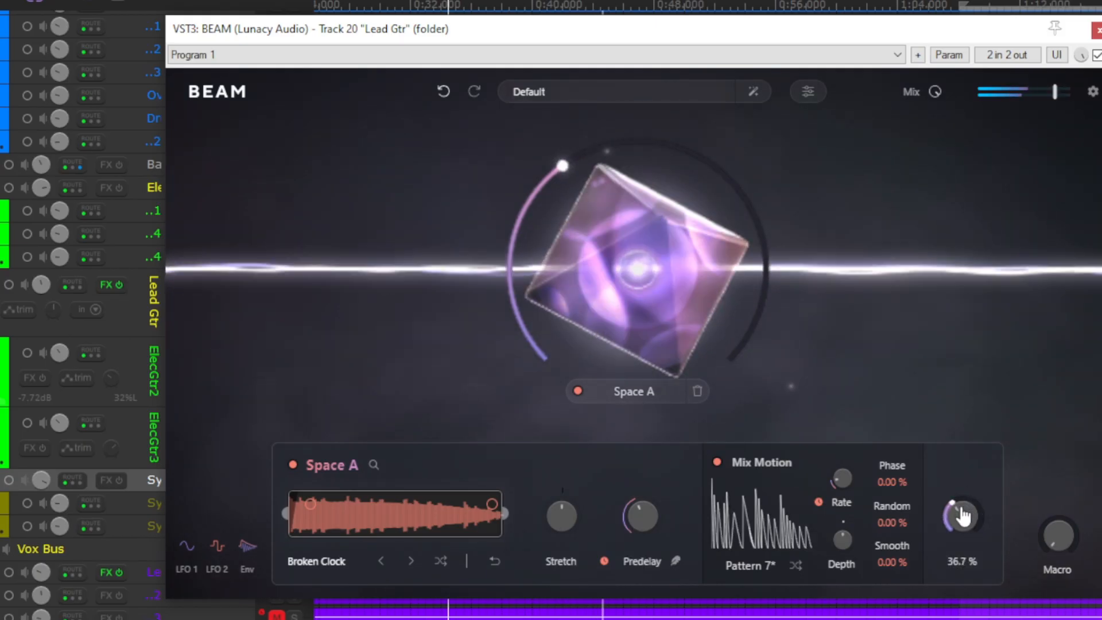
- Load Heavenly Musings from the Large Spaces folder into Space A and slightly adjust its stretch
click(320, 563)
scroll(664, 326, down, 2)
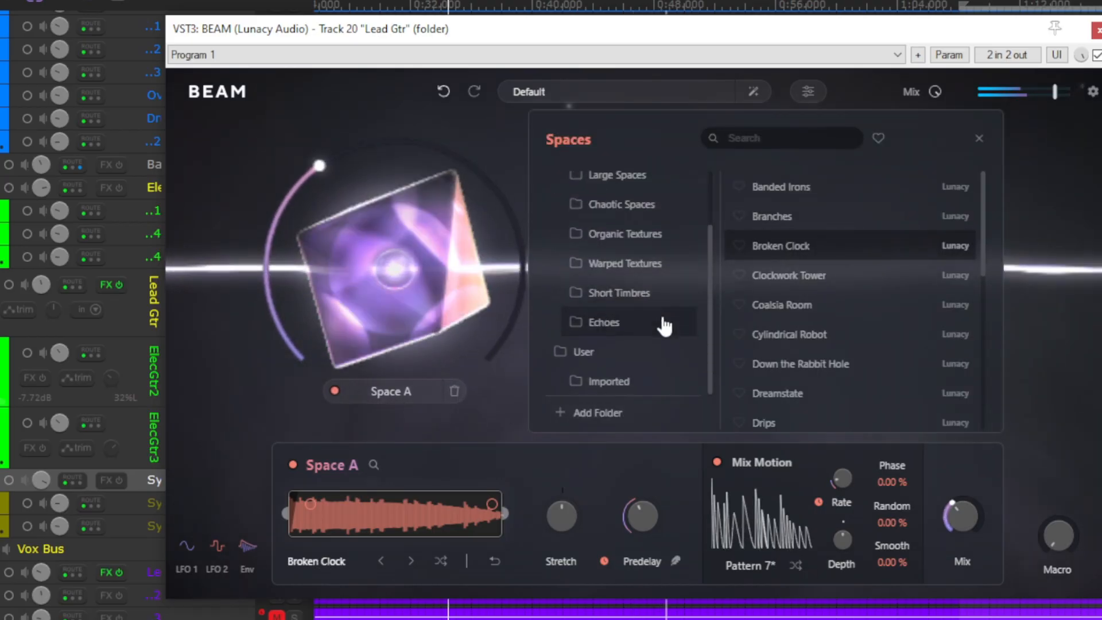
scroll(625, 275, up, 2)
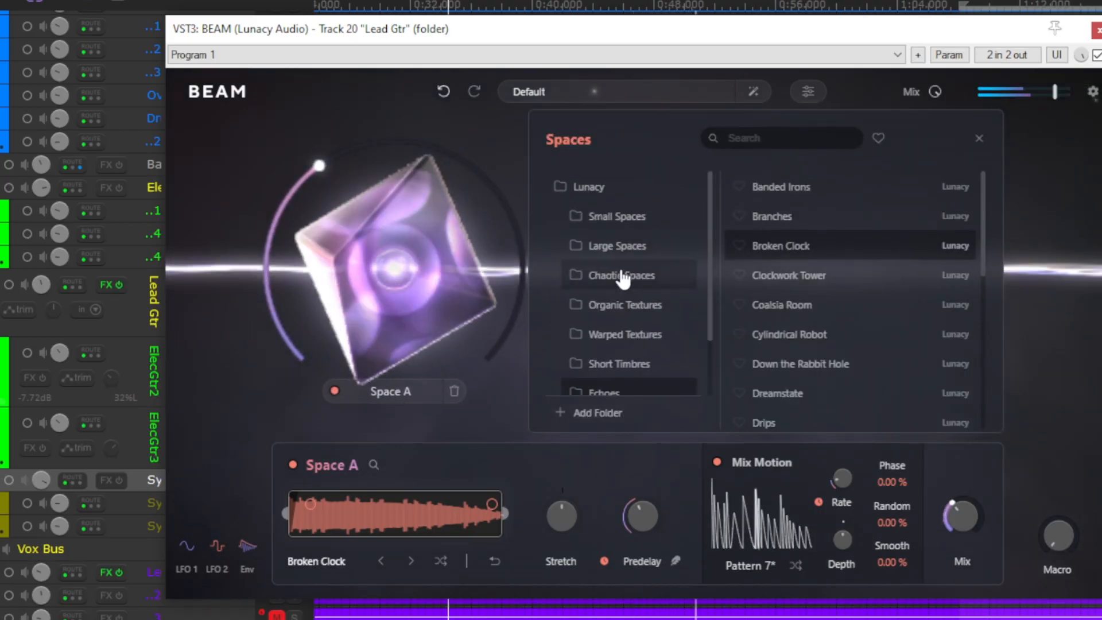
click(625, 241)
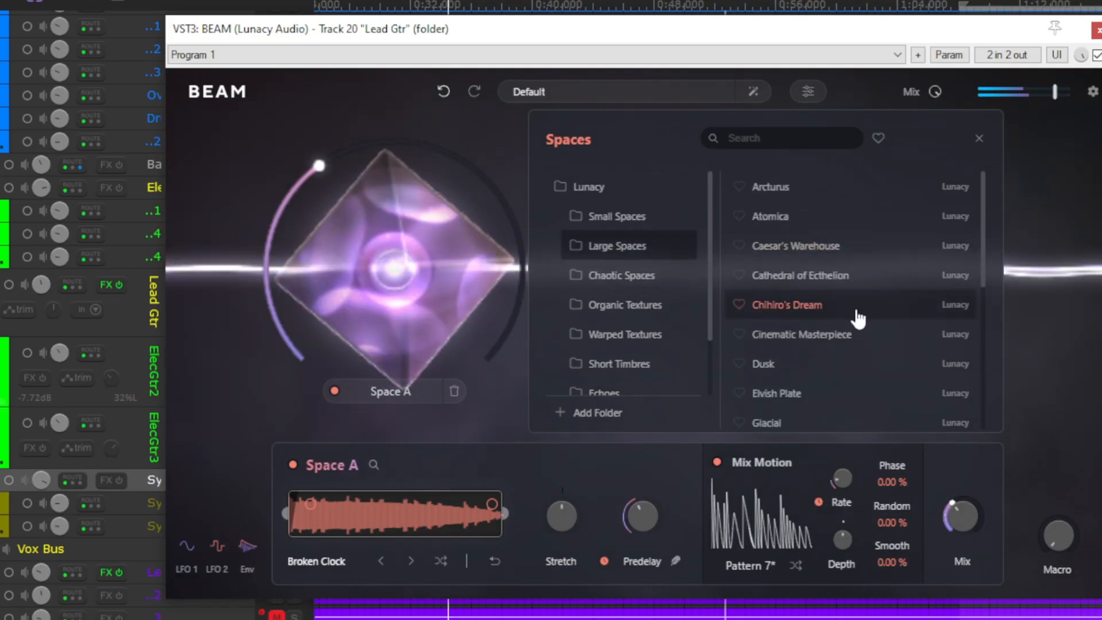
scroll(838, 313, down, 3)
click(804, 300)
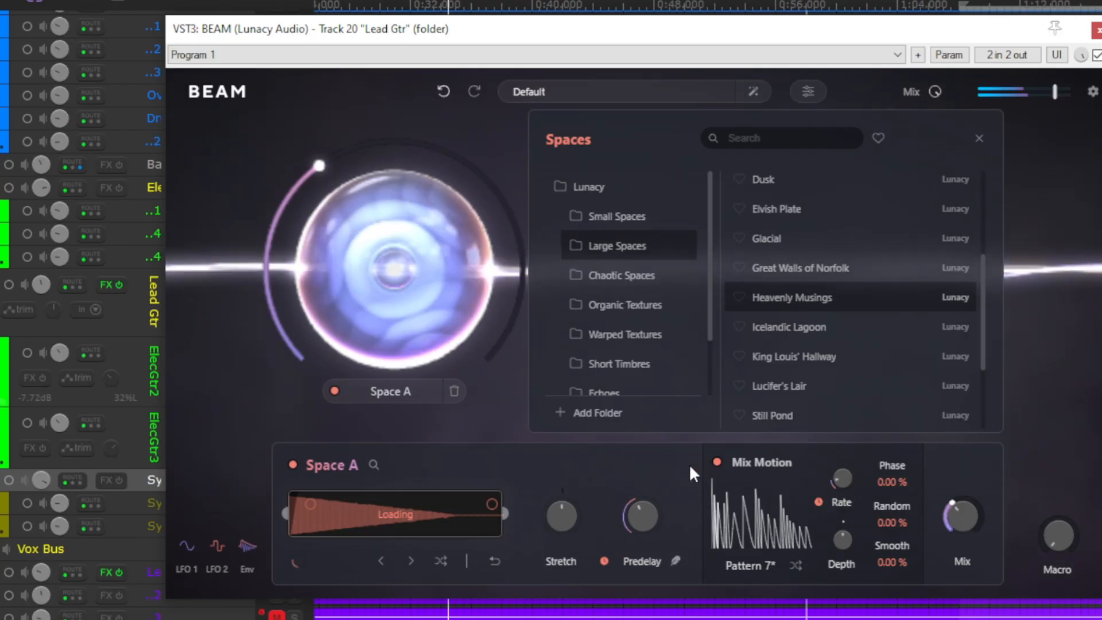
mouse_move(562, 508)
mouse_down()
mouse_move(571, 483)
mouse_move(569, 503)
mouse_up()
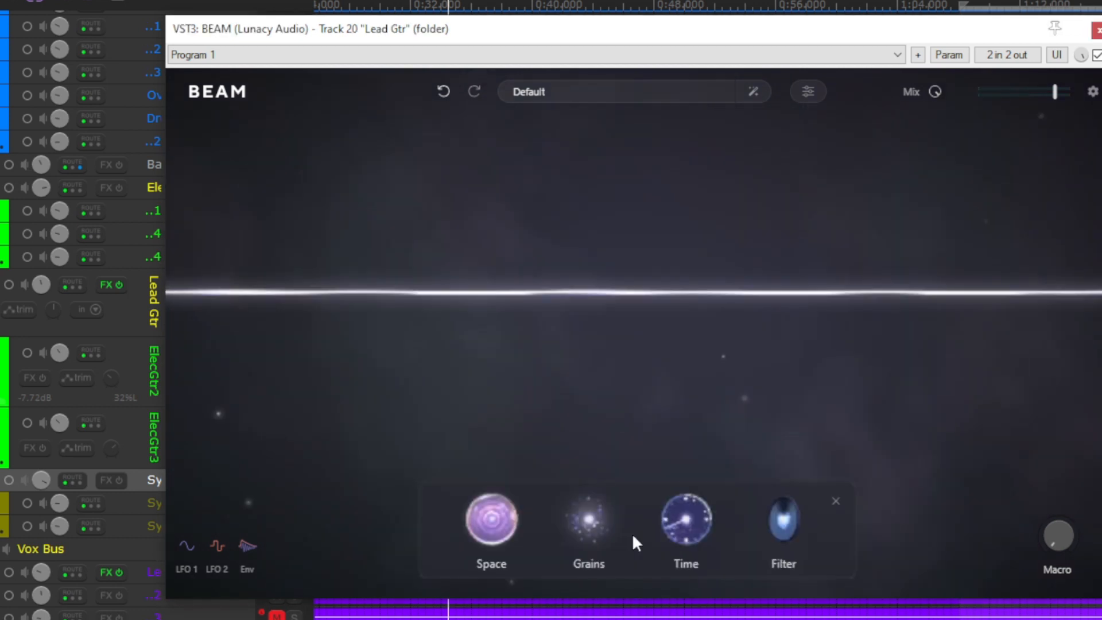
- Add a Grains node at the centre of the empty beam and compare the plugin bypassed and active
drag(589, 524, 620, 309)
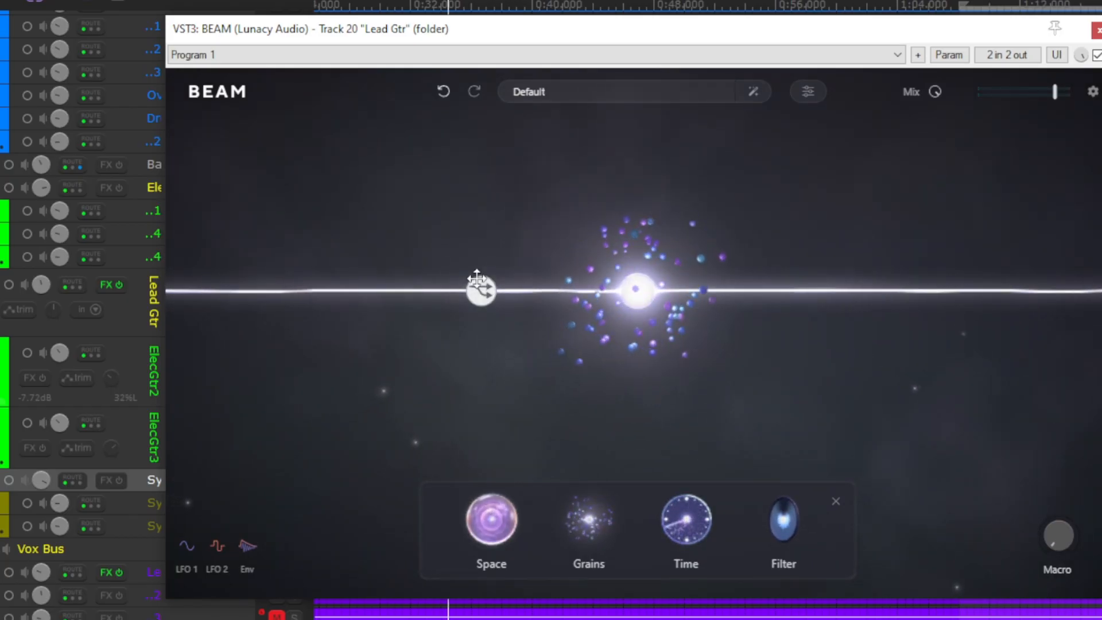
mouse_move(647, 309)
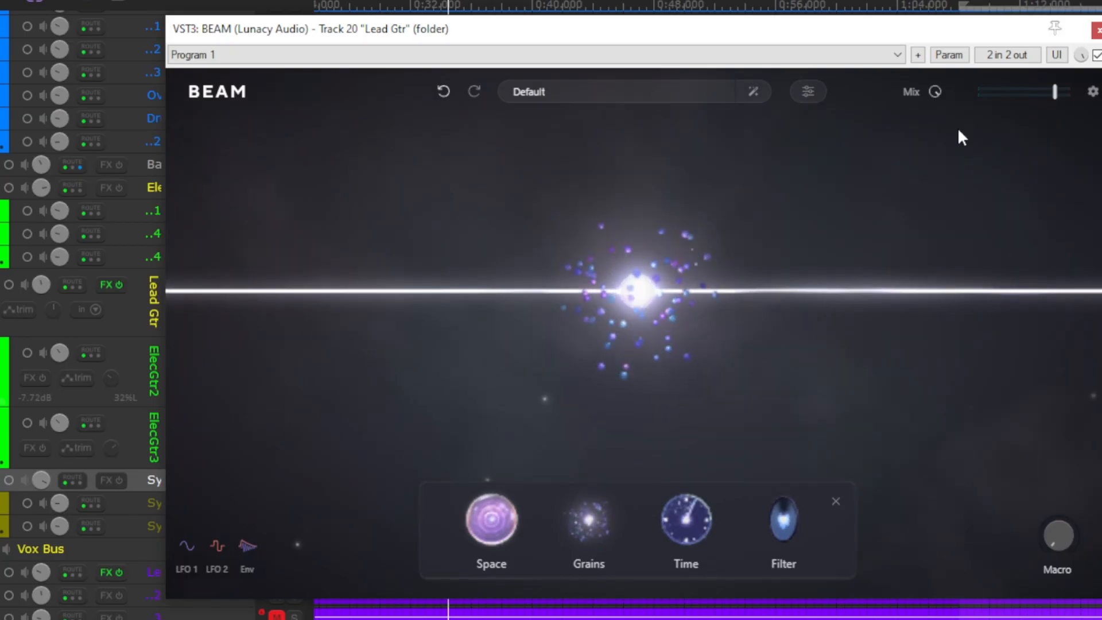
click(1096, 55)
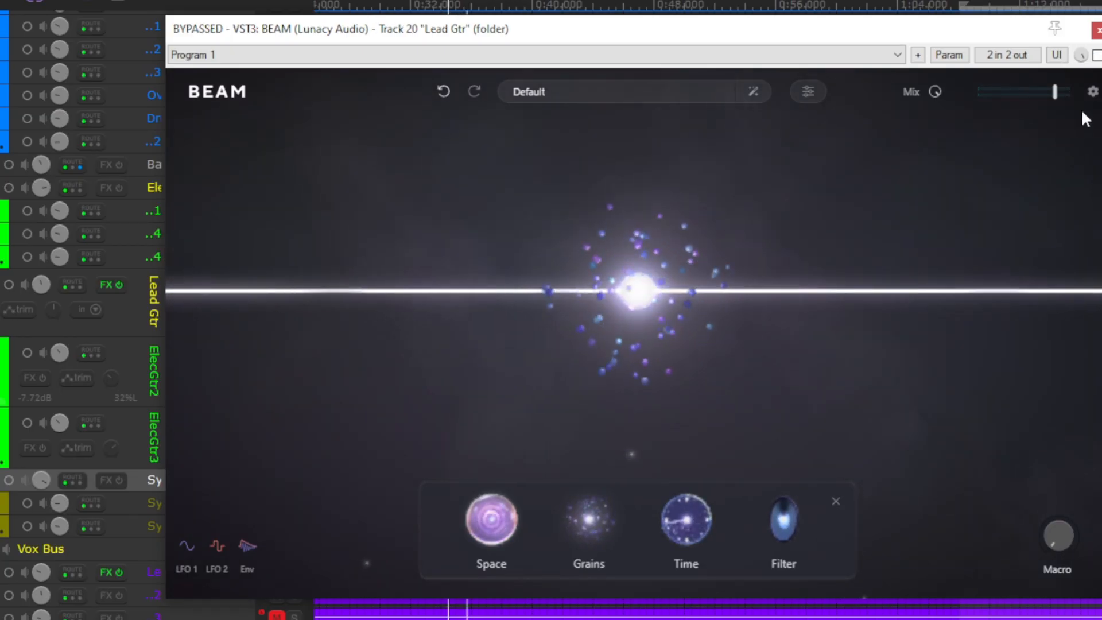
click(1096, 55)
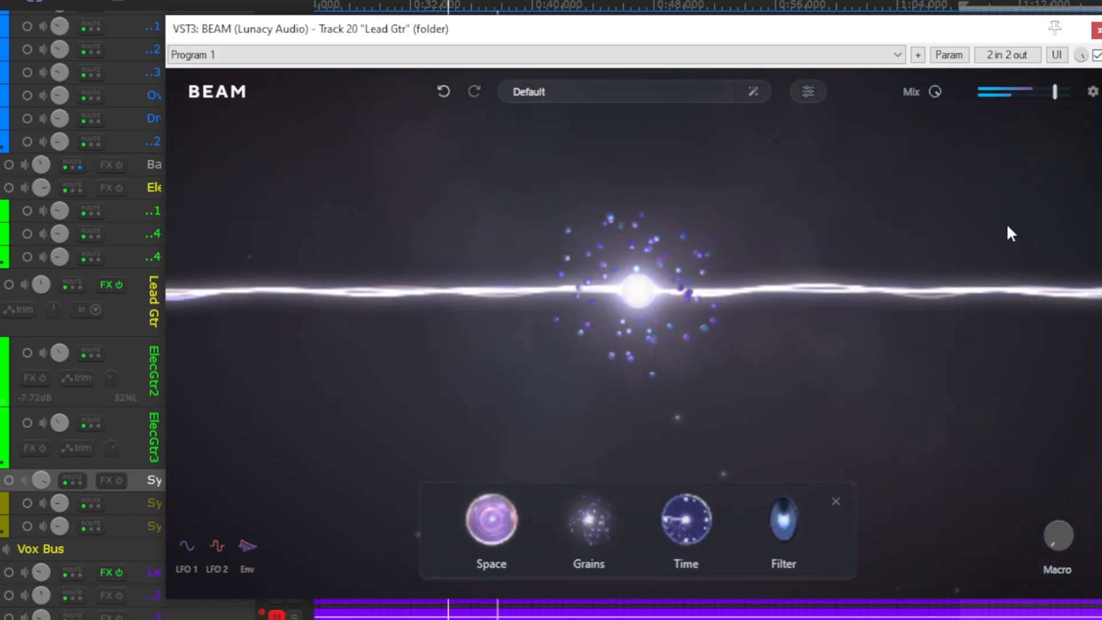
- Open Grains A's settings, set the grain rate to 17.7 Hz and raise the grain size
mouse_move(652, 344)
click(631, 418)
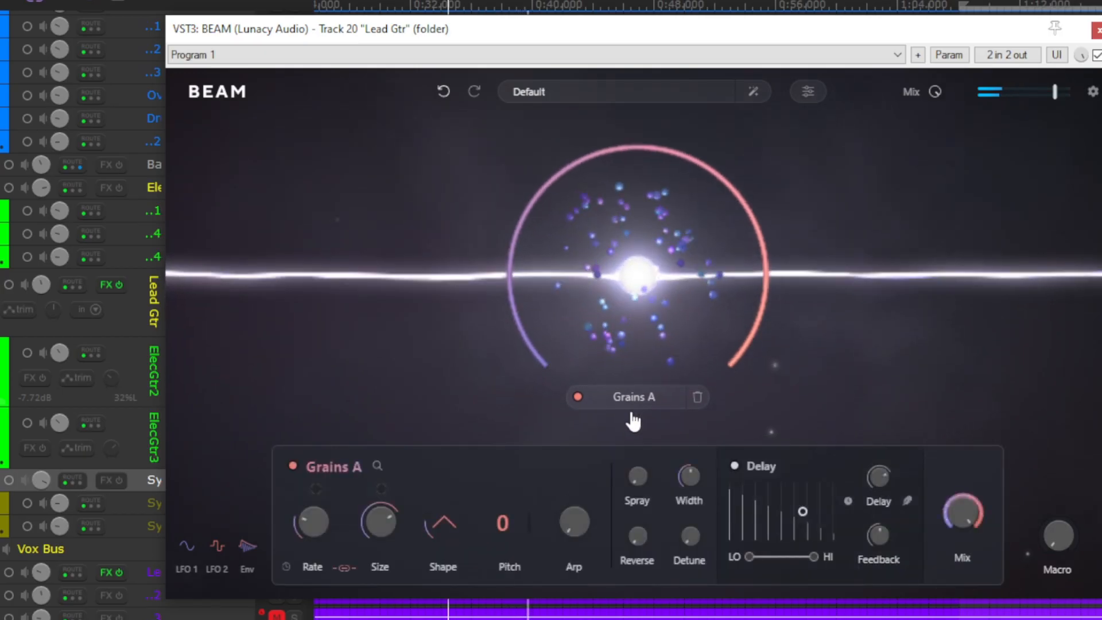
mouse_move(314, 525)
mouse_down()
mouse_move(309, 493)
mouse_move(312, 504)
mouse_up()
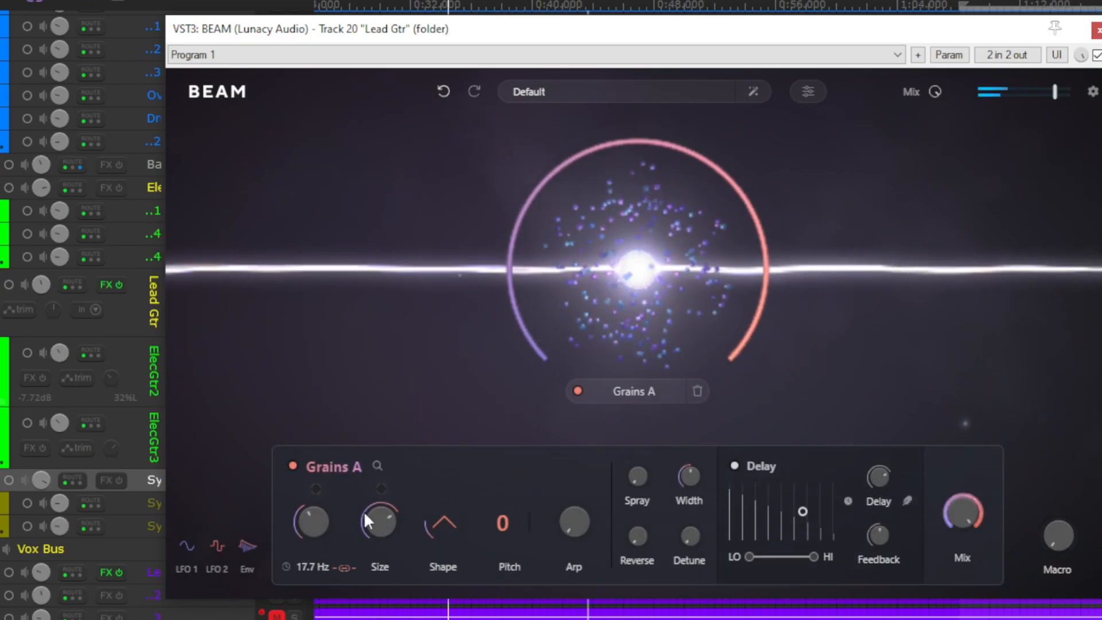
drag(379, 522, 379, 503)
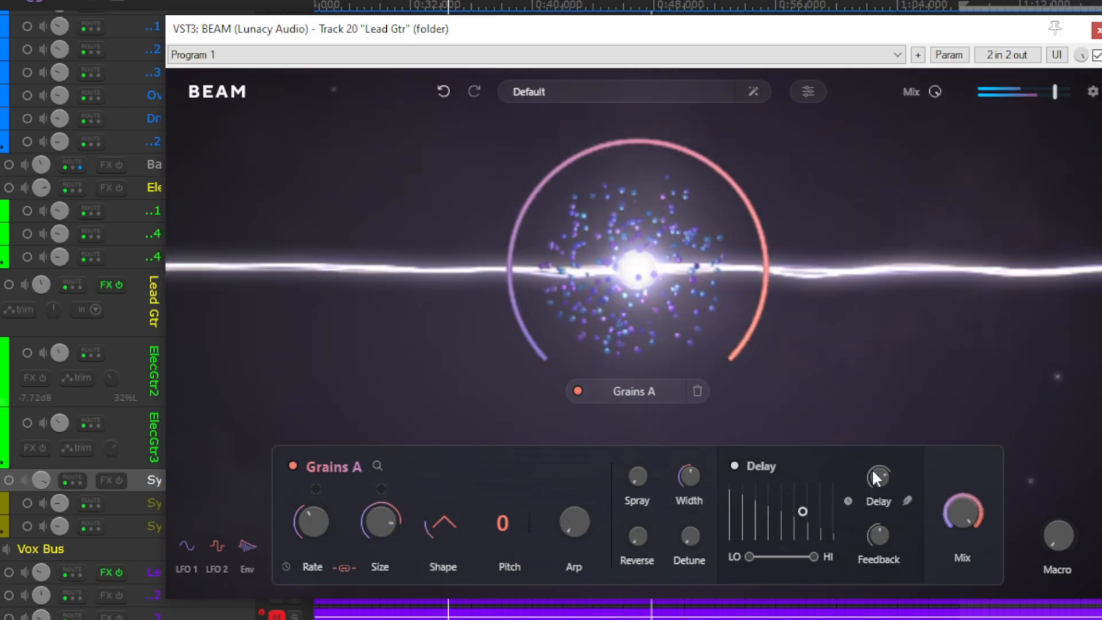
- Turn on Grains A's delay, drop its mix to zero and bring it back to 36.0%
click(735, 466)
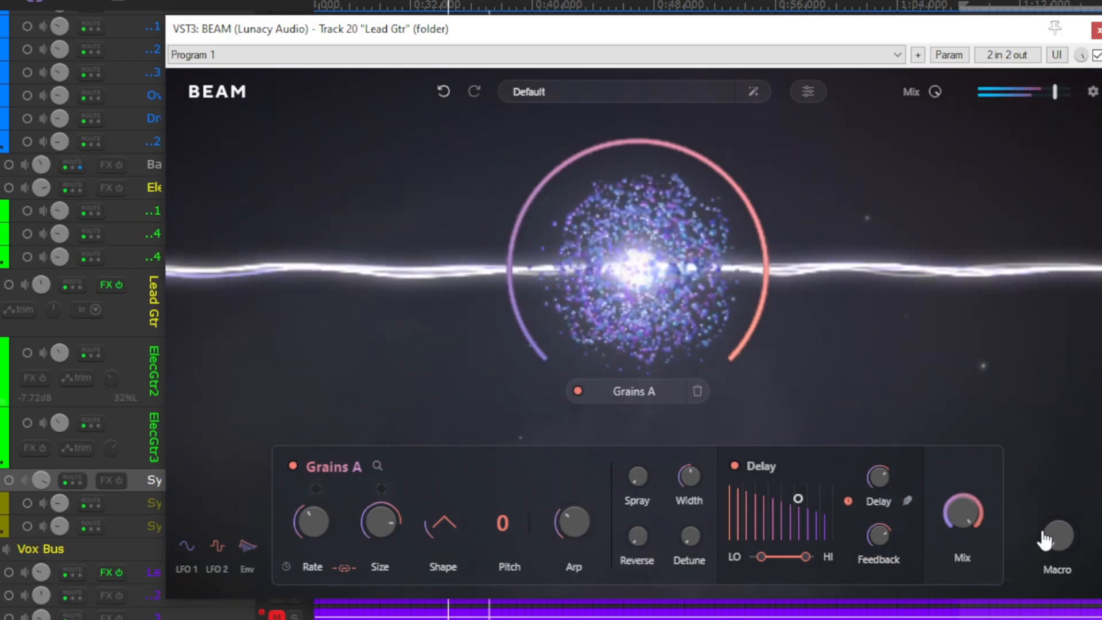
drag(967, 559, 955, 619)
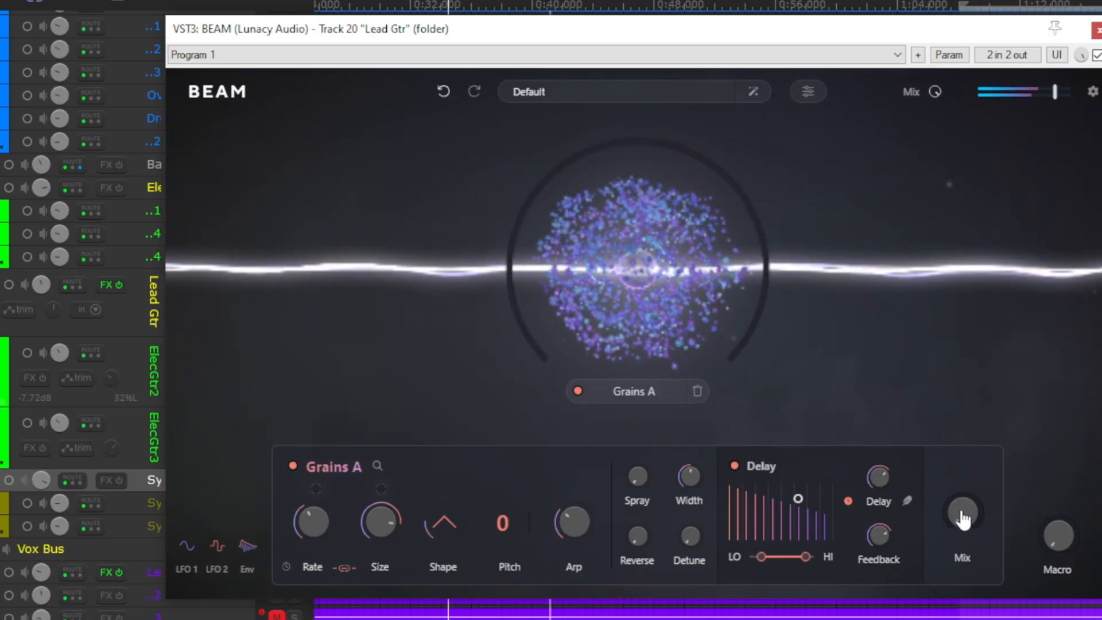
drag(965, 478, 966, 463)
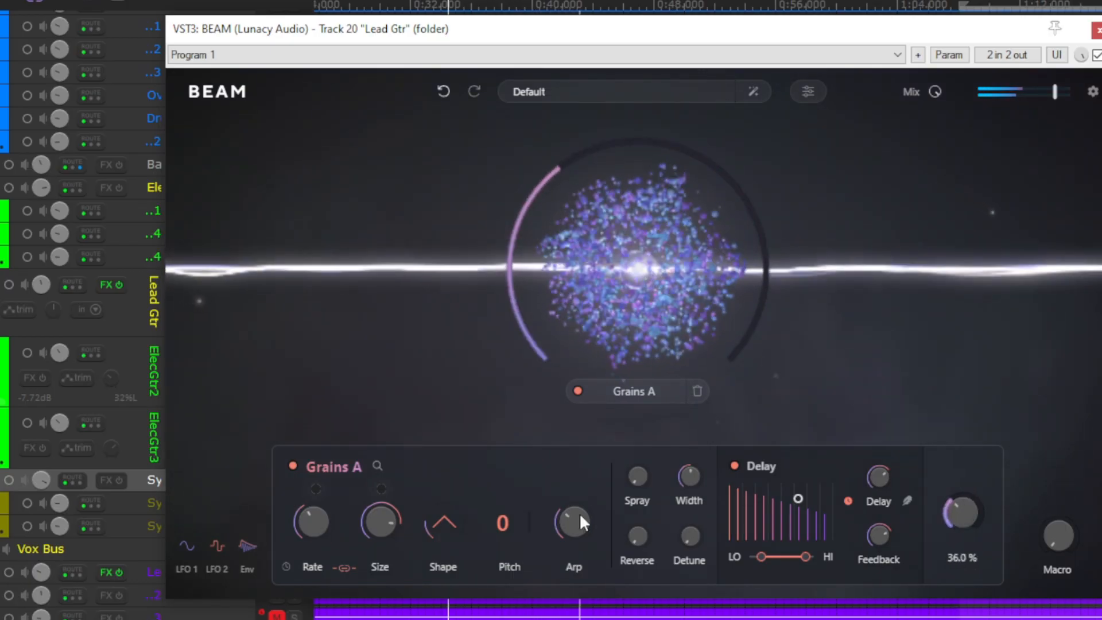
- Lower Grains A's arp and grain rate, and set its mix to 44.7%
drag(571, 527, 570, 533)
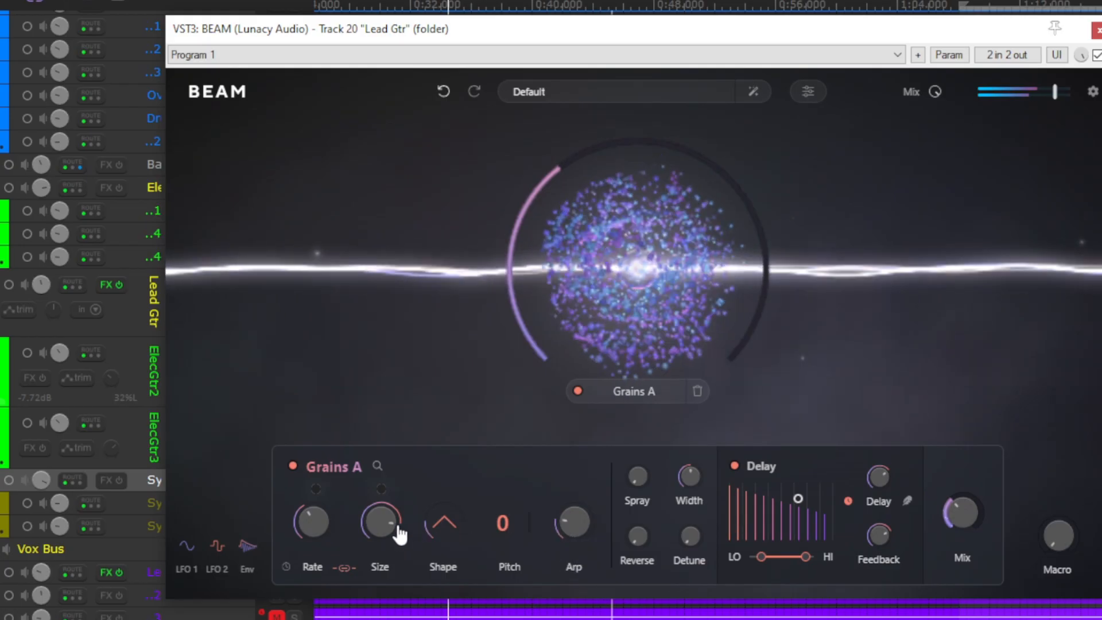
drag(330, 523, 313, 550)
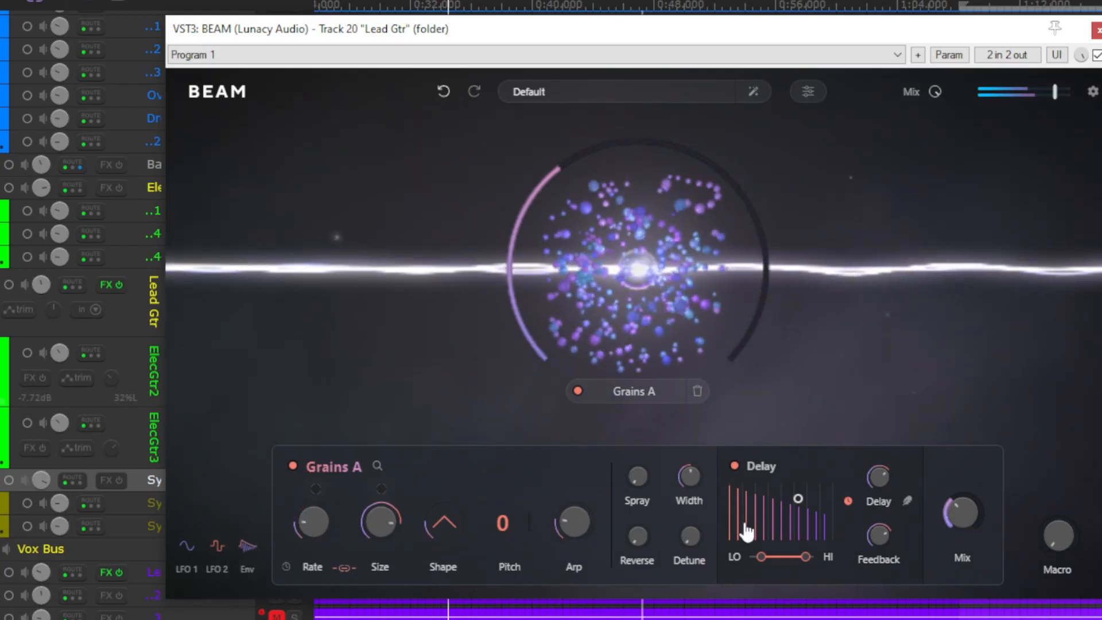
drag(947, 518, 974, 511)
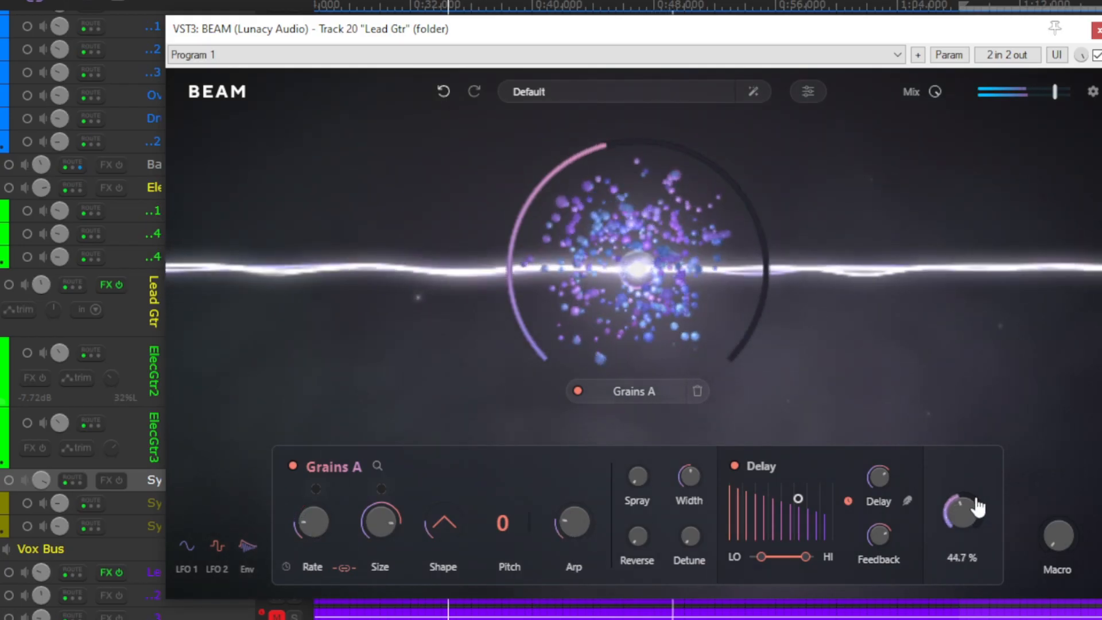
- Raise Grains A's spray slightly and its reverse well past halfway, and compare the node off and on
drag(637, 476, 649, 436)
drag(636, 548, 644, 436)
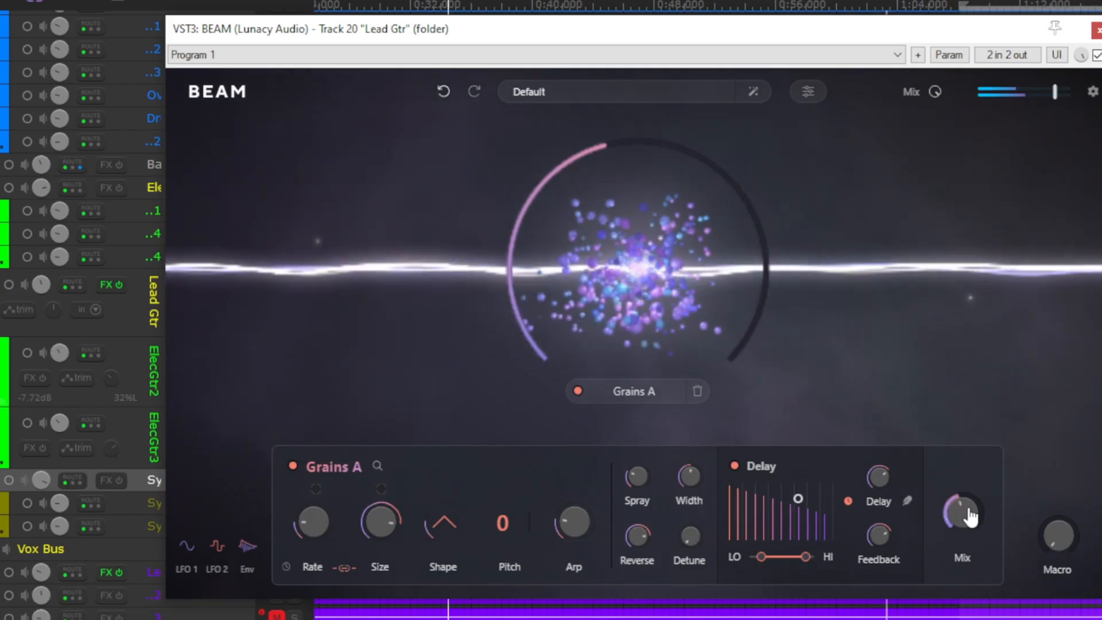
mouse_move(970, 520)
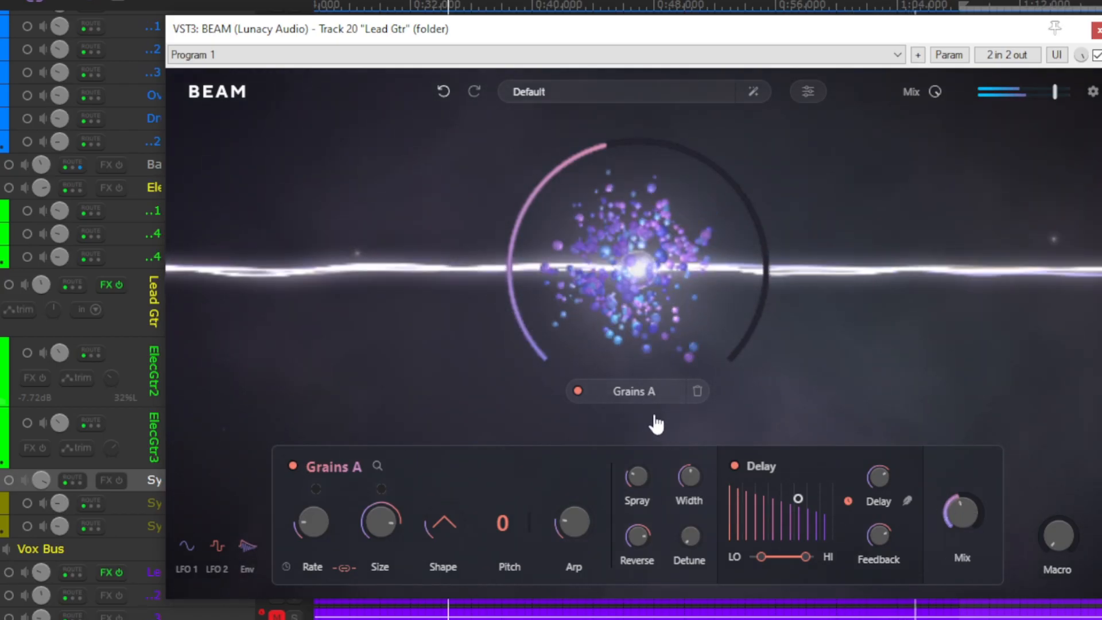
click(578, 391)
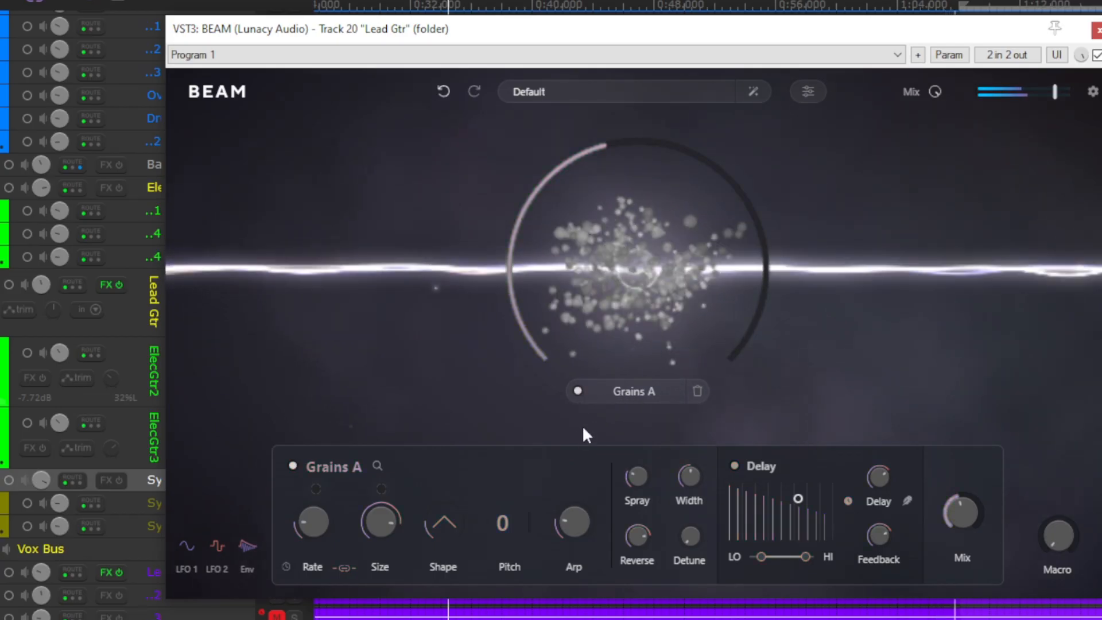
click(577, 391)
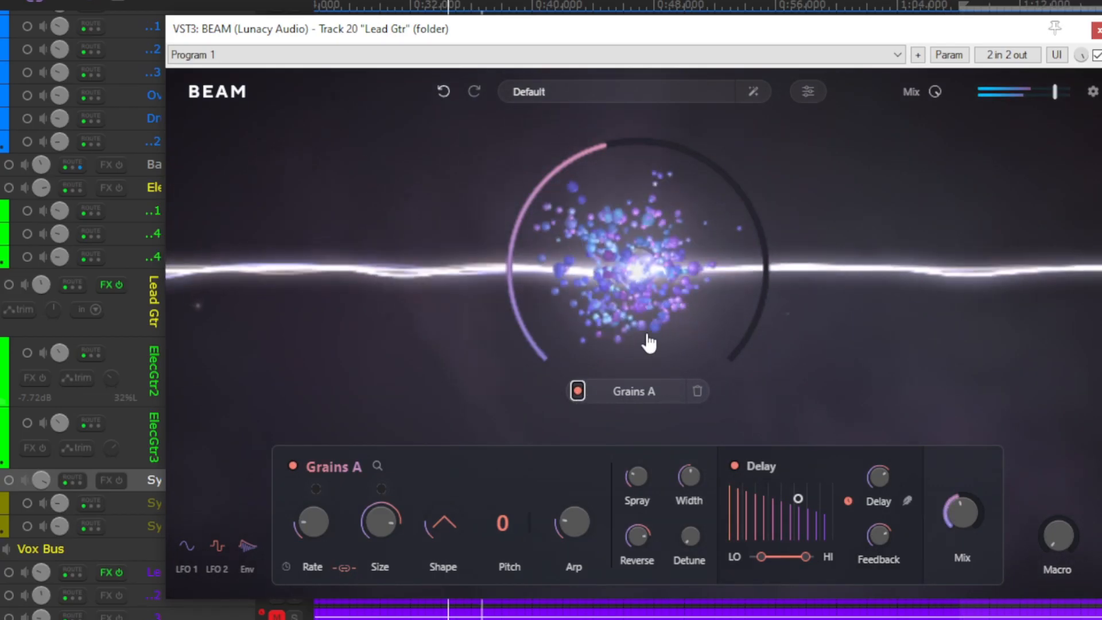
- Delete the Grains A node, add a Time node at the centre of the beam and open its settings
click(697, 391)
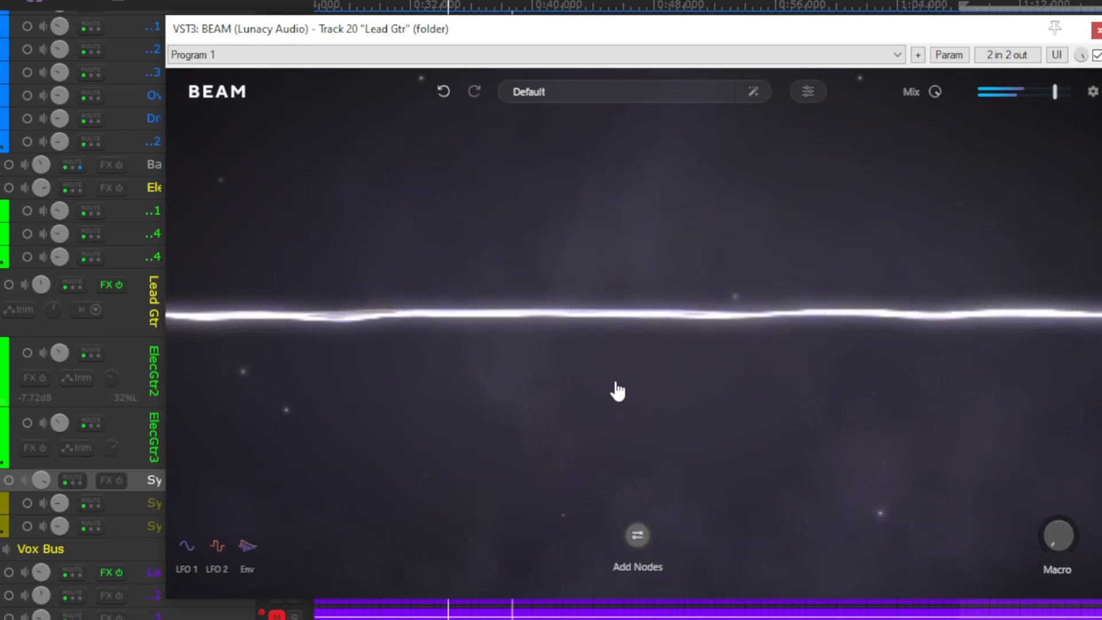
click(637, 535)
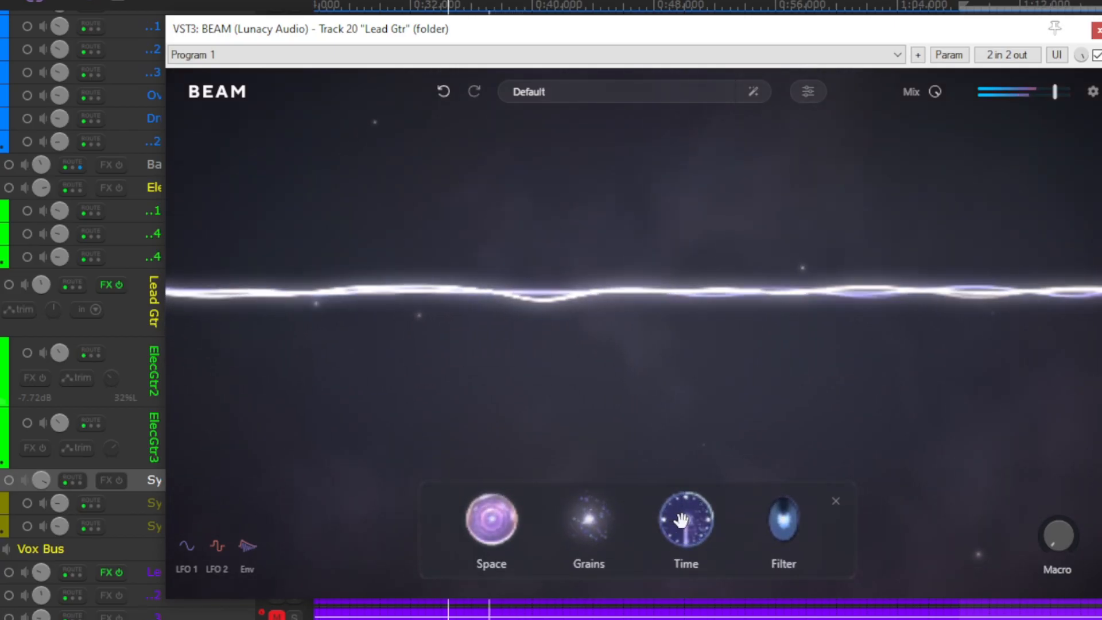
drag(682, 520, 643, 310)
drag(637, 298, 637, 296)
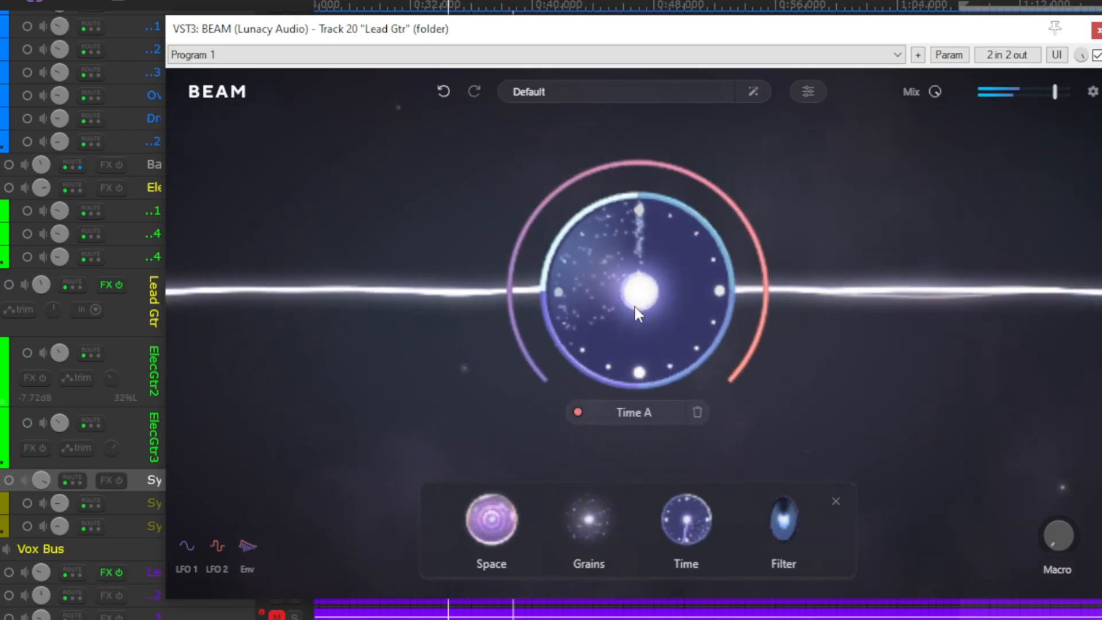
click(601, 288)
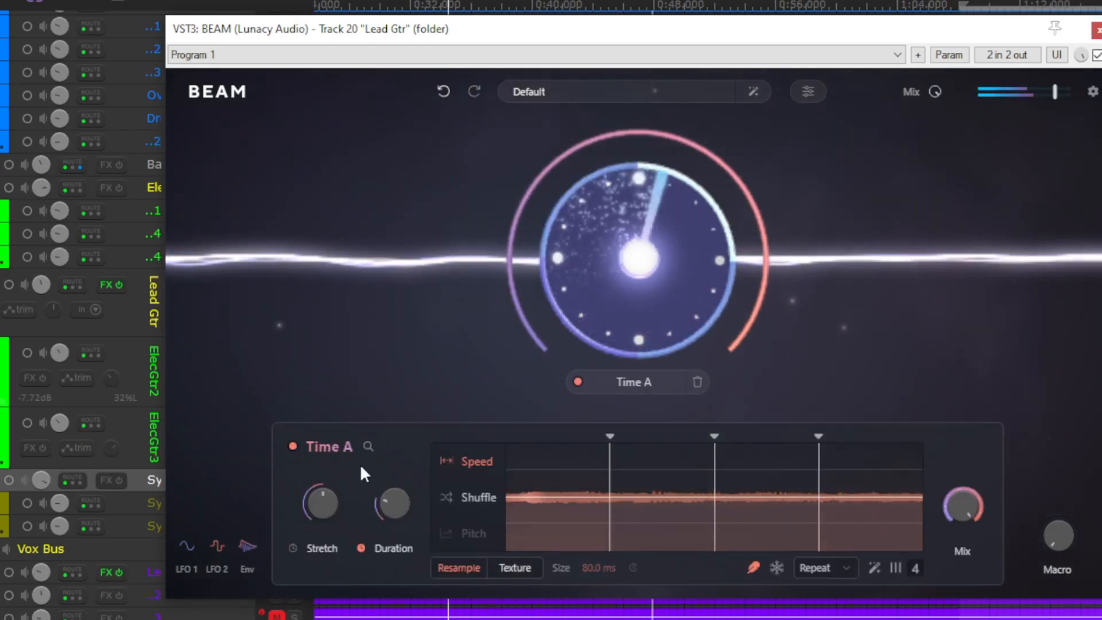
- Set Time A's stretch to 122% and its duration to 8/1
mouse_move(325, 506)
mouse_move(326, 506)
mouse_down()
mouse_move(327, 491)
mouse_move(321, 504)
mouse_up()
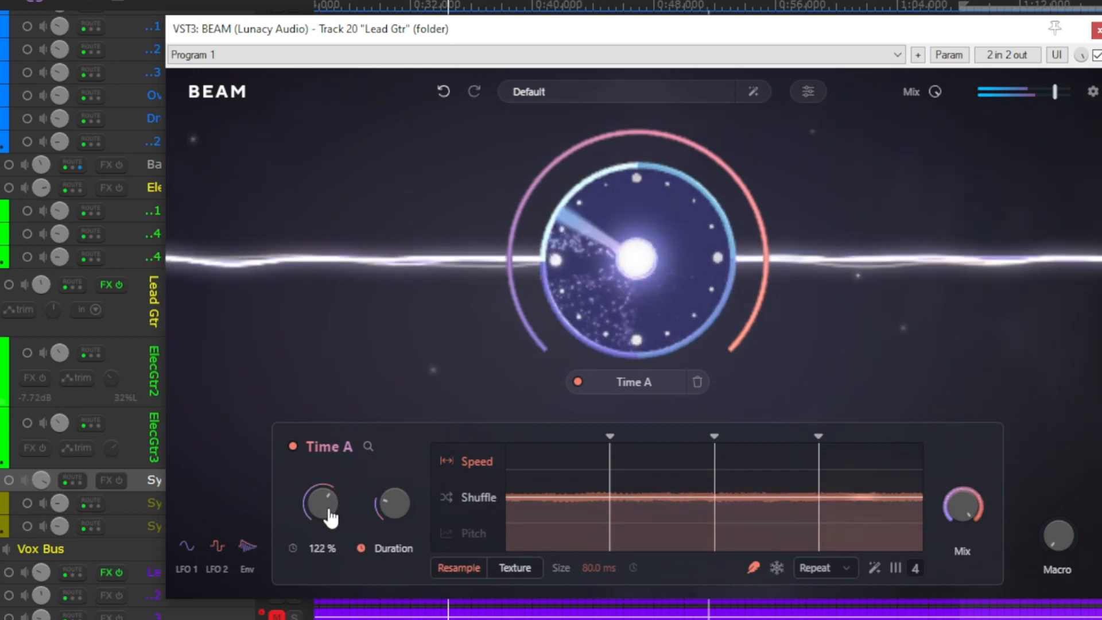
drag(391, 505, 407, 466)
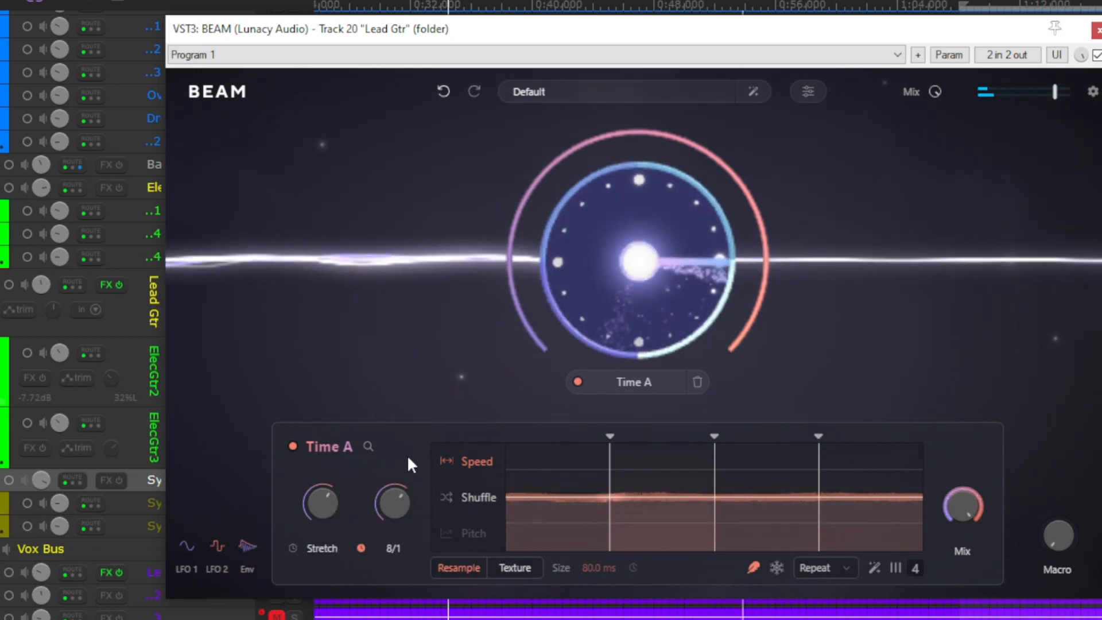
- Switch Time A to Texture mode, reverse the second slice in the Shuffle view and set the texture size to 120 ms
click(526, 568)
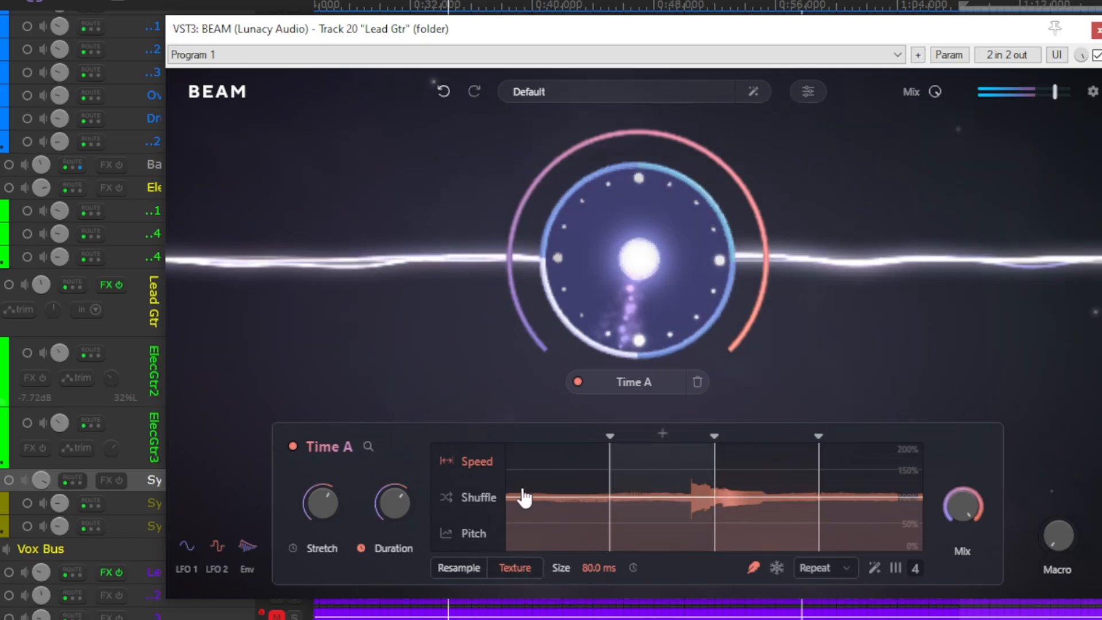
click(487, 497)
click(643, 520)
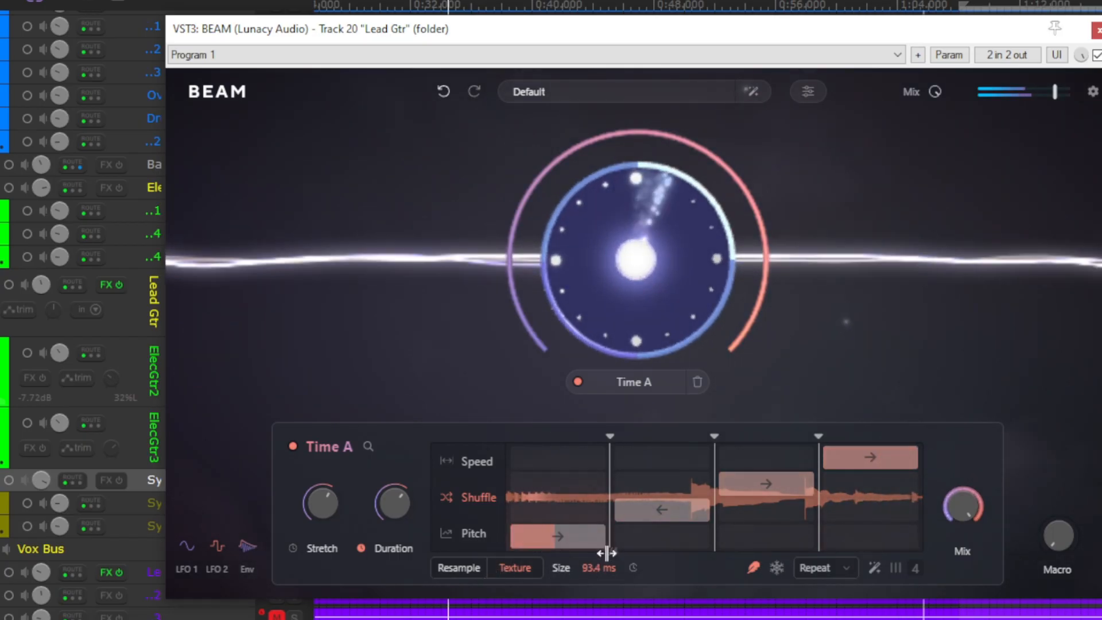
drag(606, 553, 608, 543)
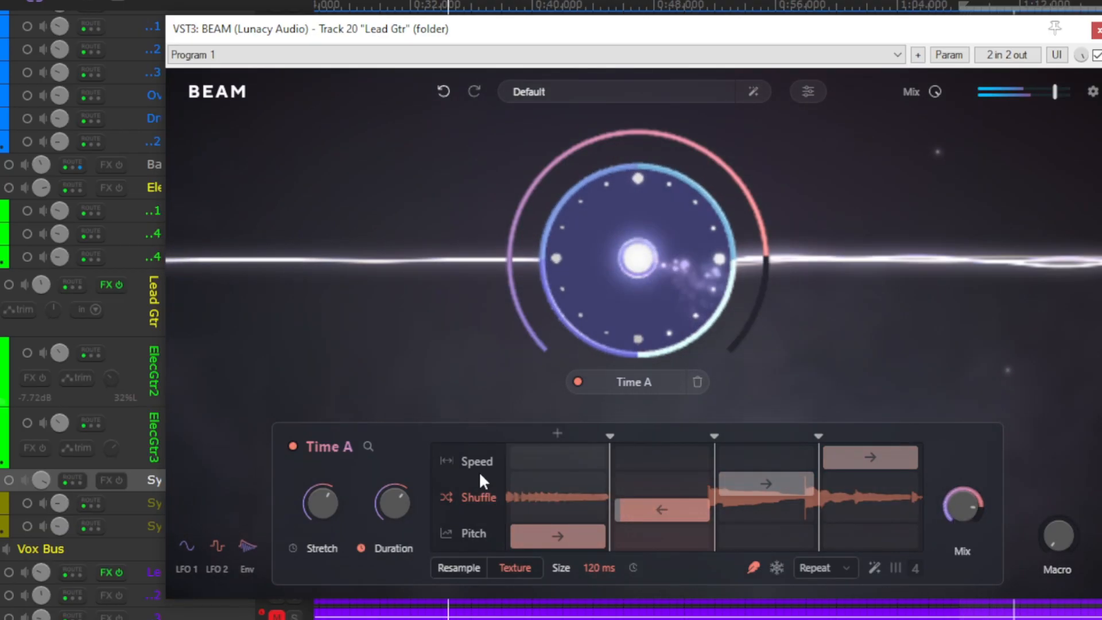
- Lower Time A's stretch to about a quarter of its range and switch its mode to Resample
drag(321, 502, 309, 568)
click(453, 568)
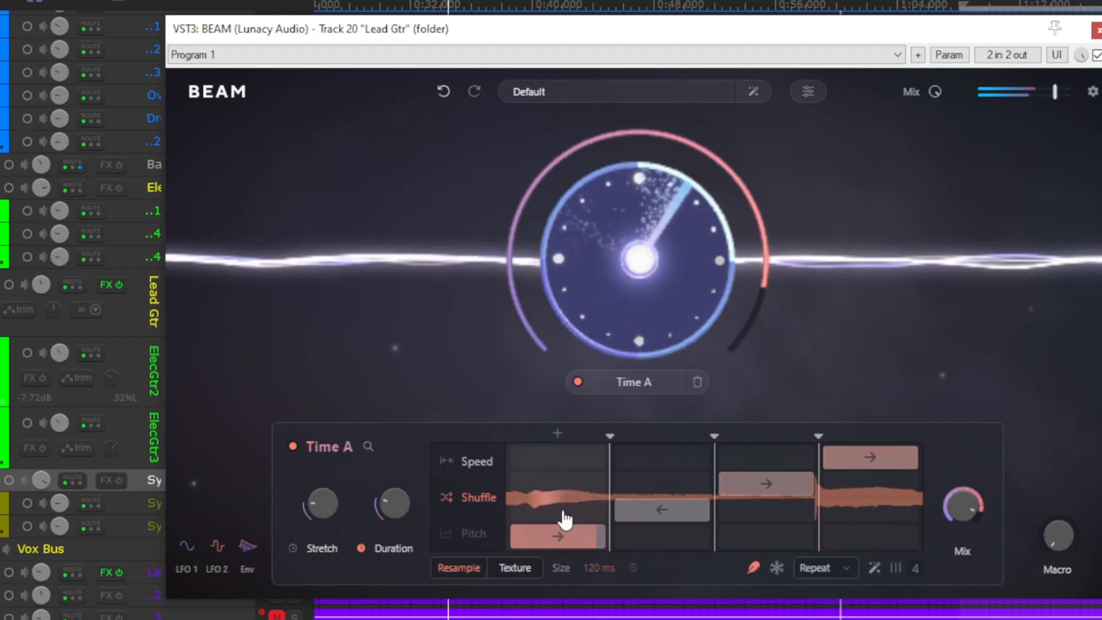
- Lower Time A's mix to below half and switch its Repeat mode to Reverse
drag(964, 504, 969, 587)
drag(972, 522, 973, 455)
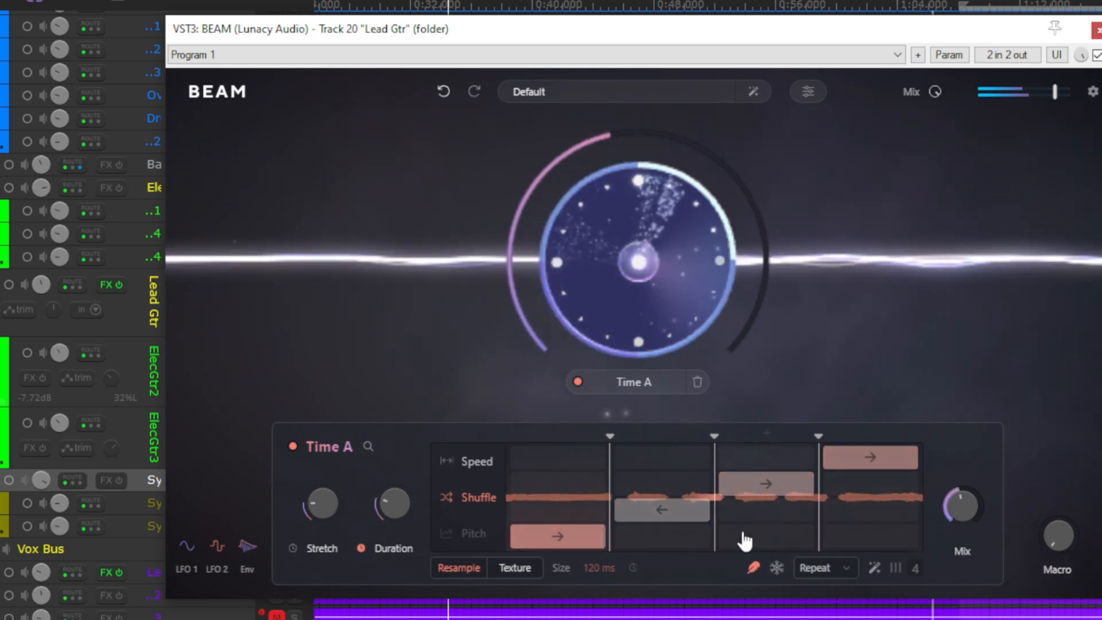
click(826, 568)
click(822, 535)
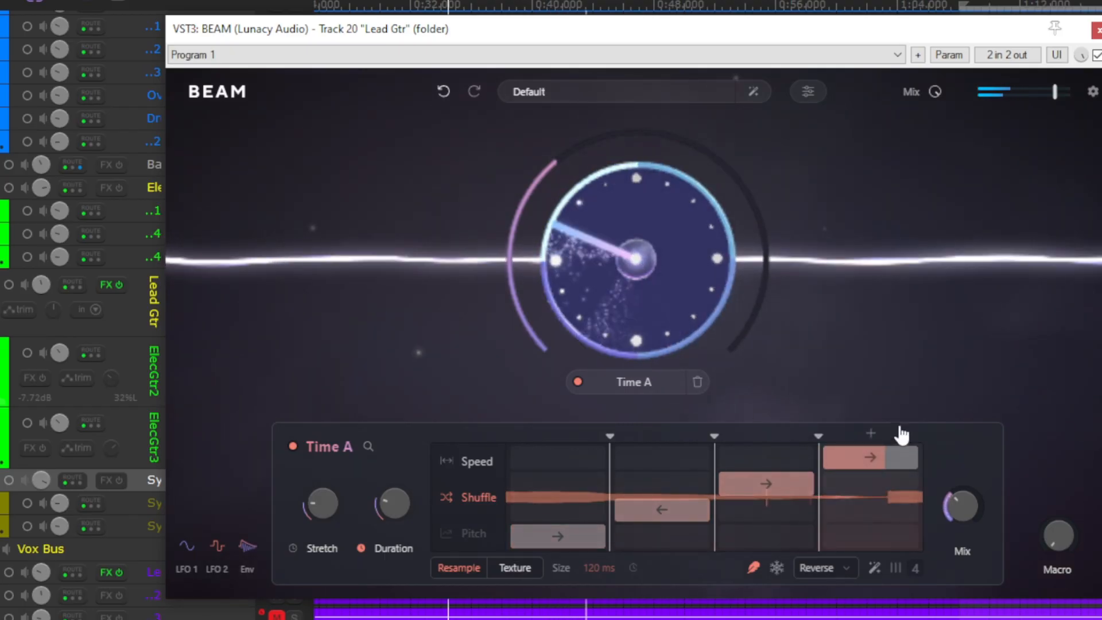
- Delete the Time A node, add a Filter node at the centre of the beam and open its settings
click(697, 382)
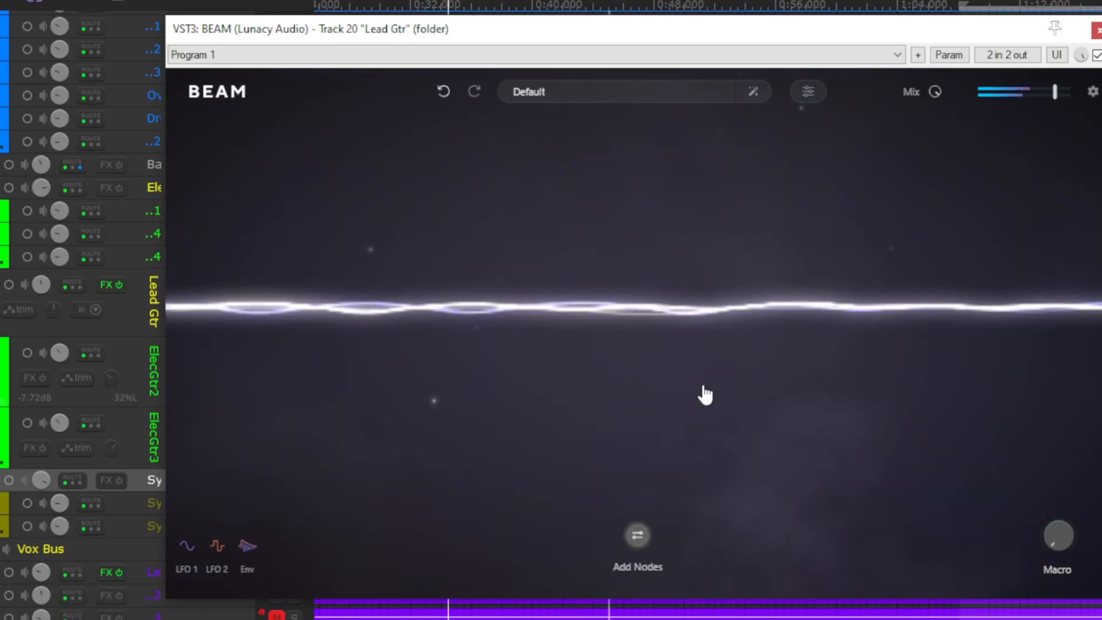
click(638, 539)
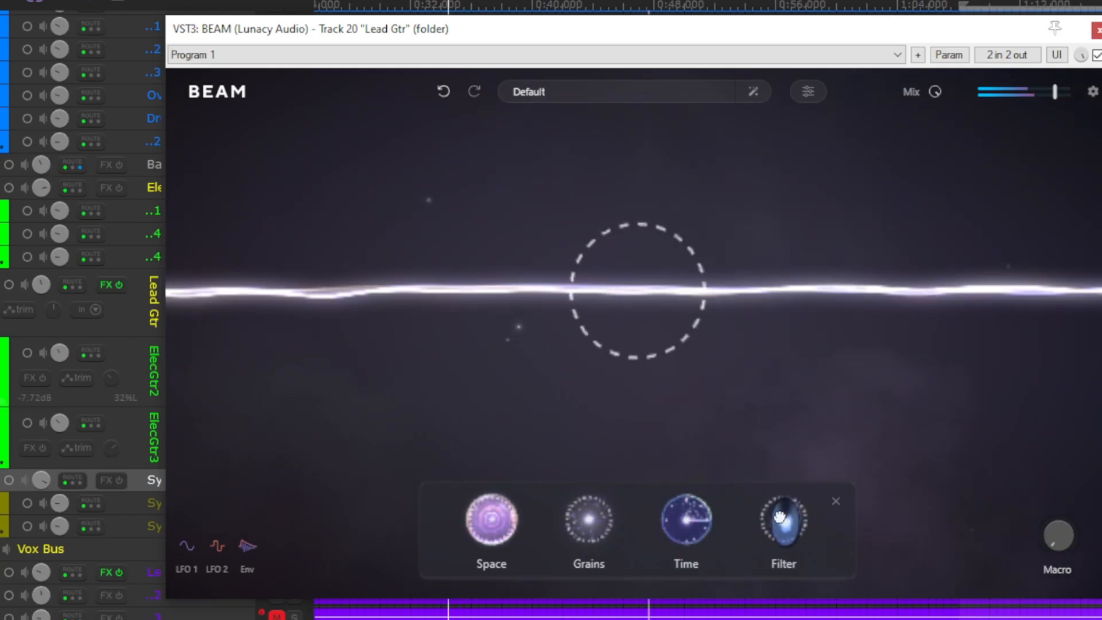
drag(779, 517, 653, 336)
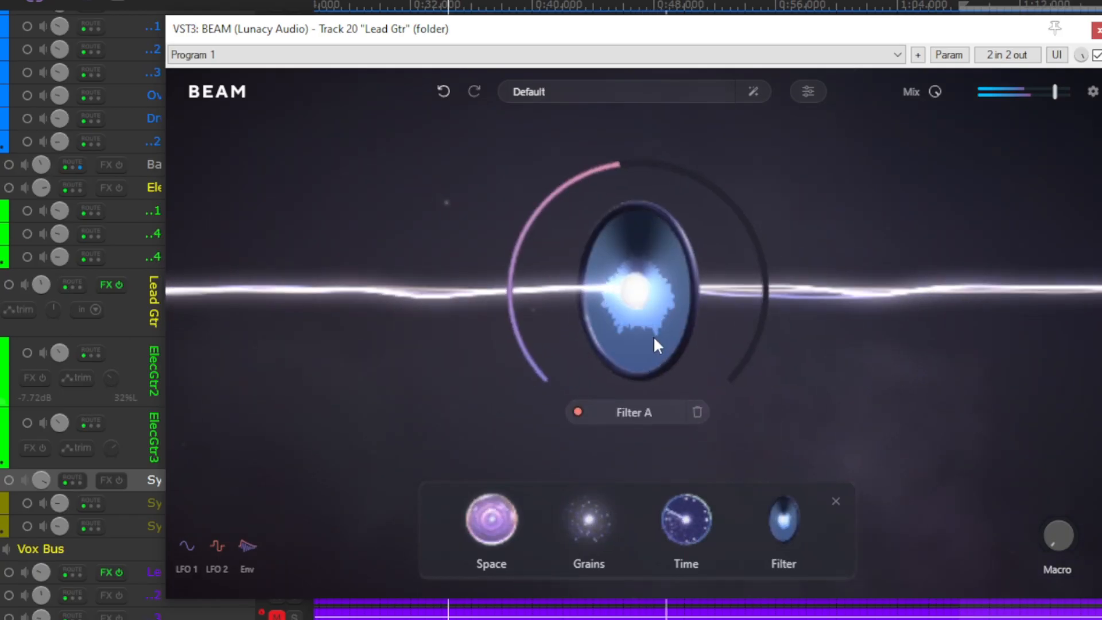
click(634, 412)
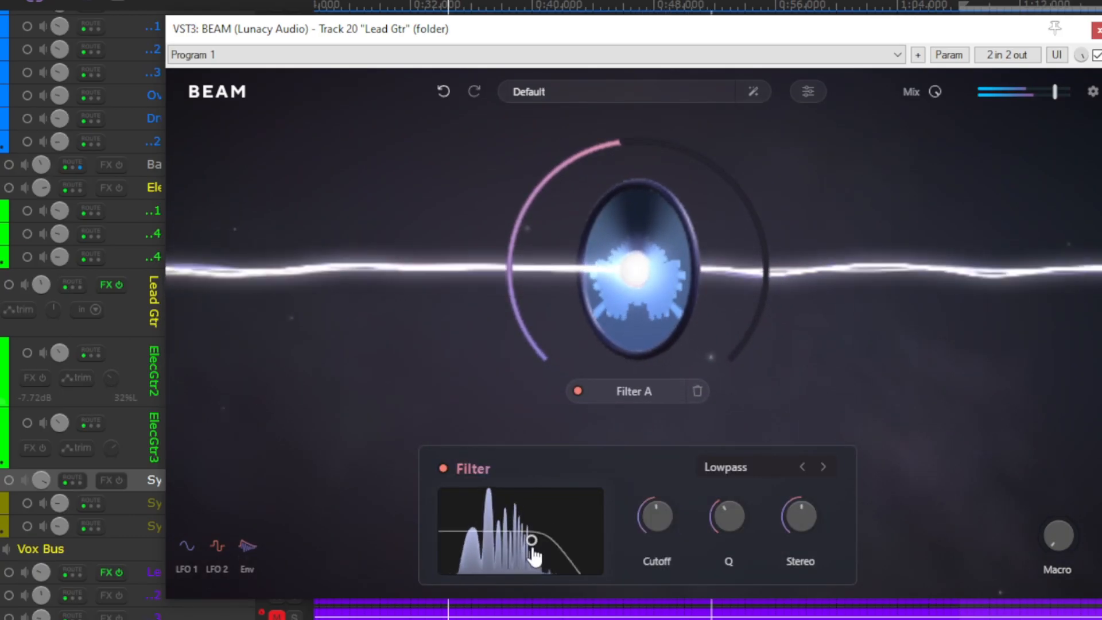
- Try Filter A as a Peak filter with a lower cutoff, and return its type to Lowpass
click(754, 474)
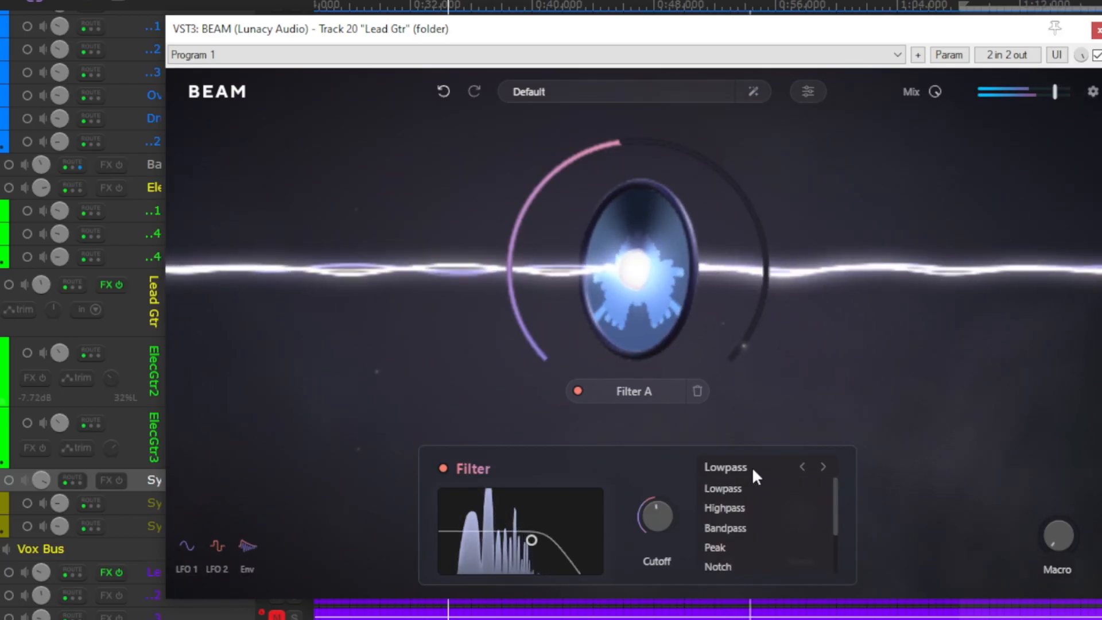
click(731, 550)
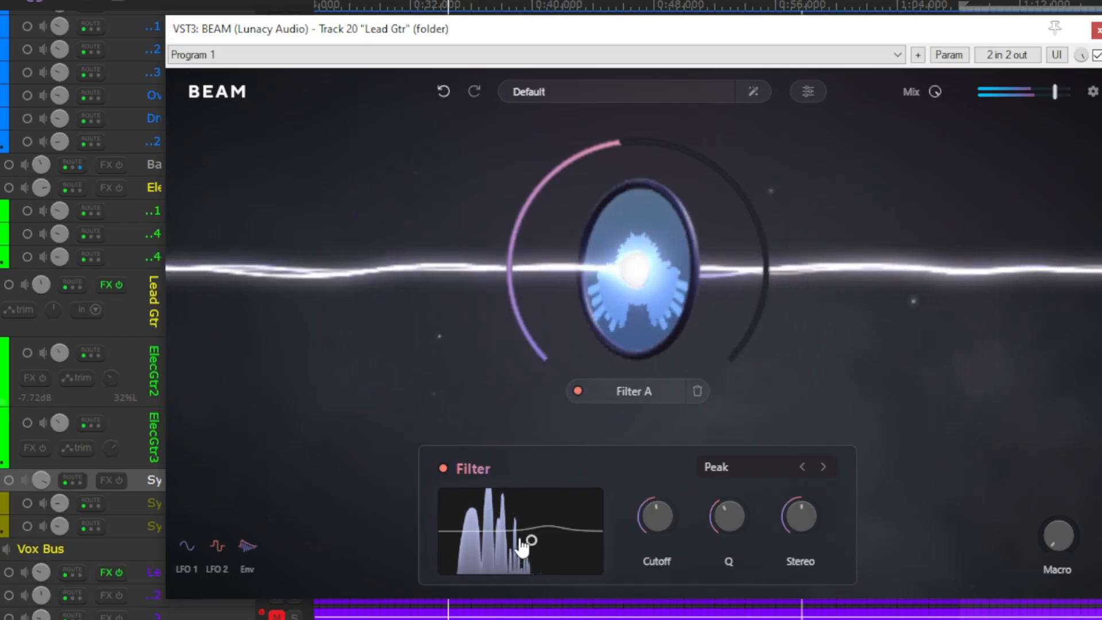
drag(522, 548, 491, 538)
mouse_move(657, 534)
mouse_down()
mouse_move(658, 507)
mouse_move(655, 517)
mouse_up()
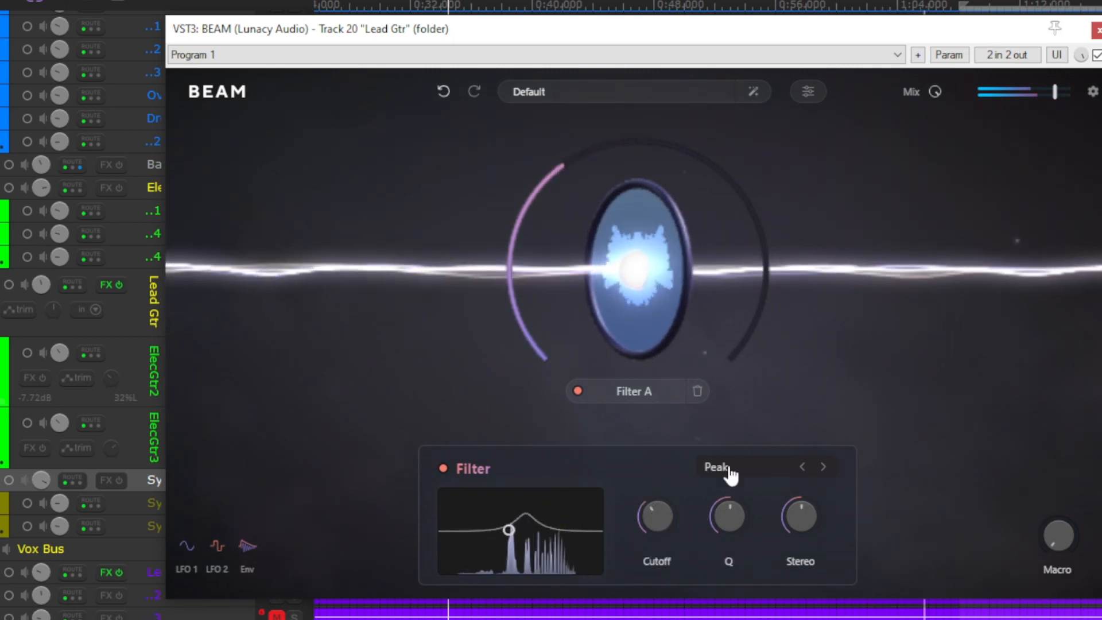
click(727, 469)
click(729, 487)
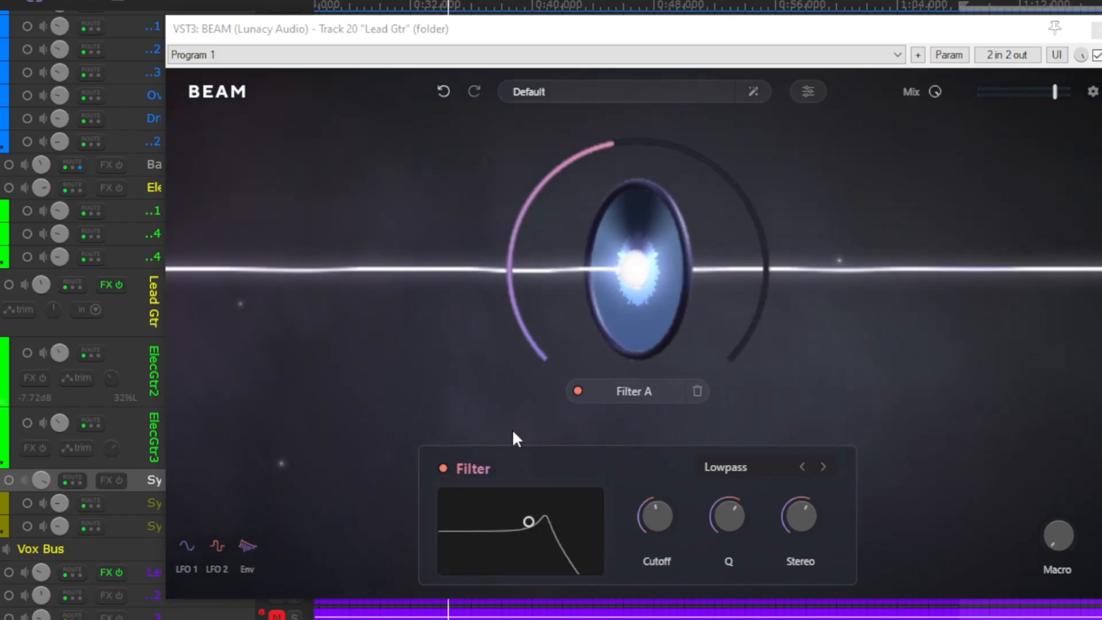
- Assign LFO 1 to Filter A's Cutoff and LFO 2 to its Q
click(187, 551)
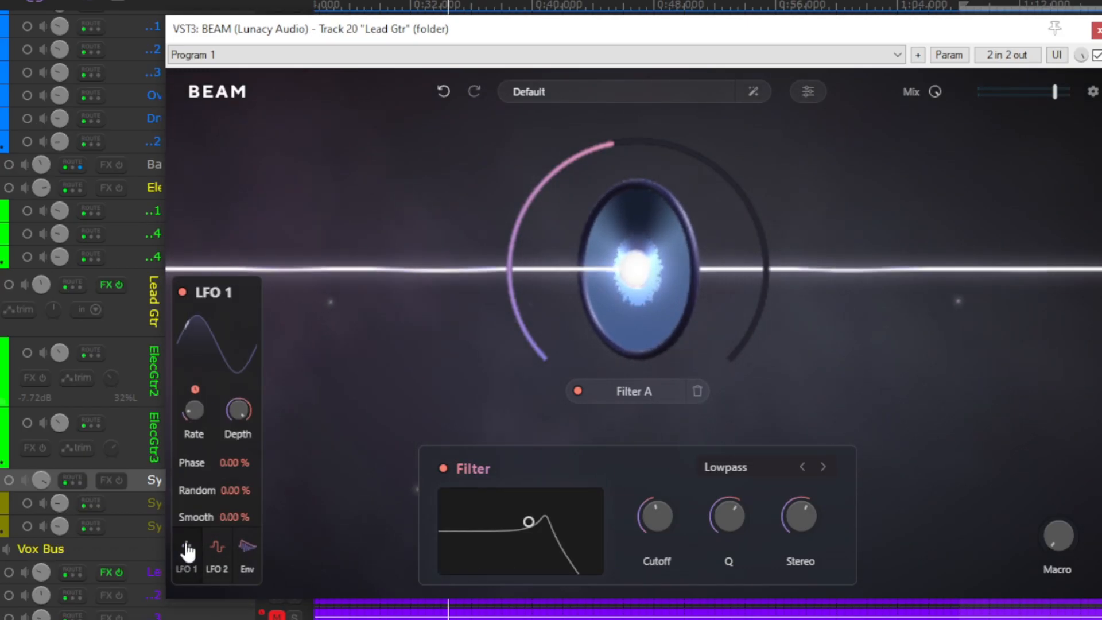
click(246, 549)
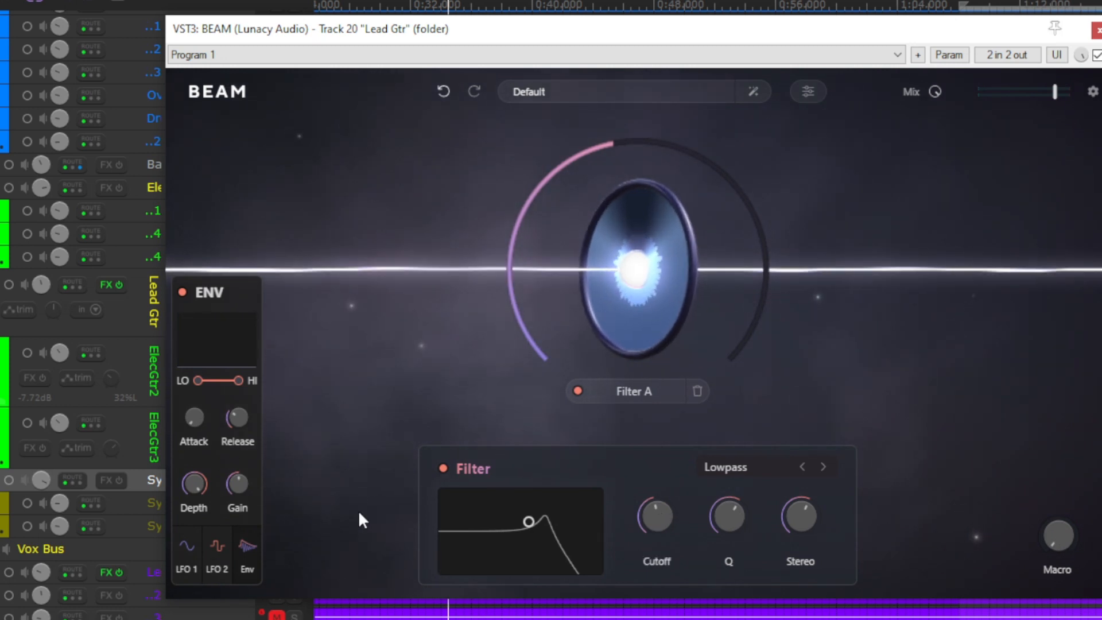
click(187, 549)
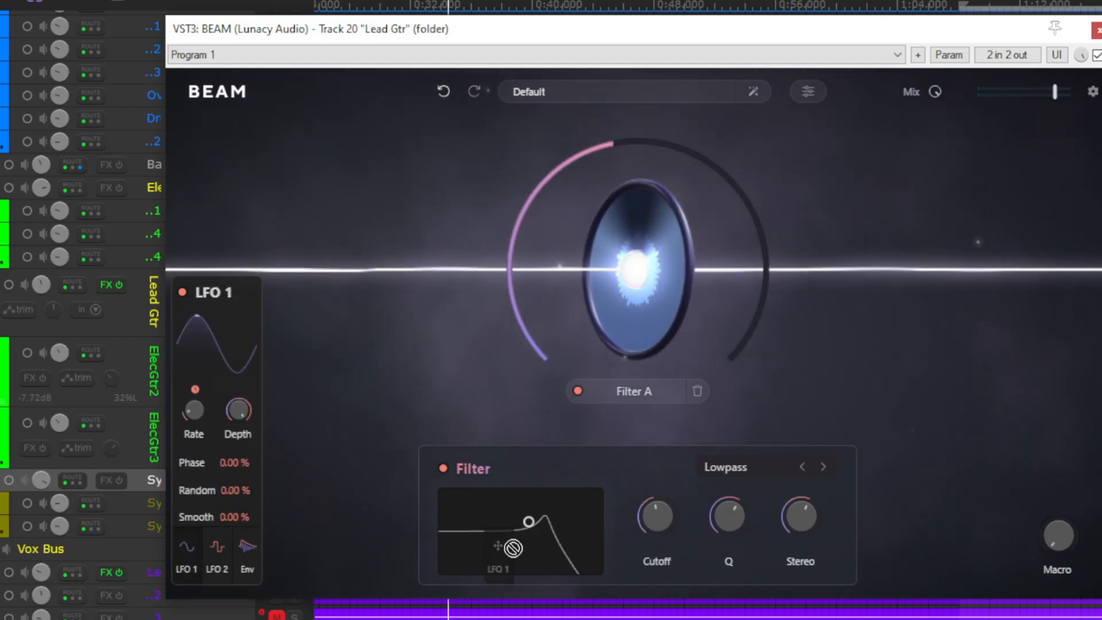
drag(663, 517, 663, 517)
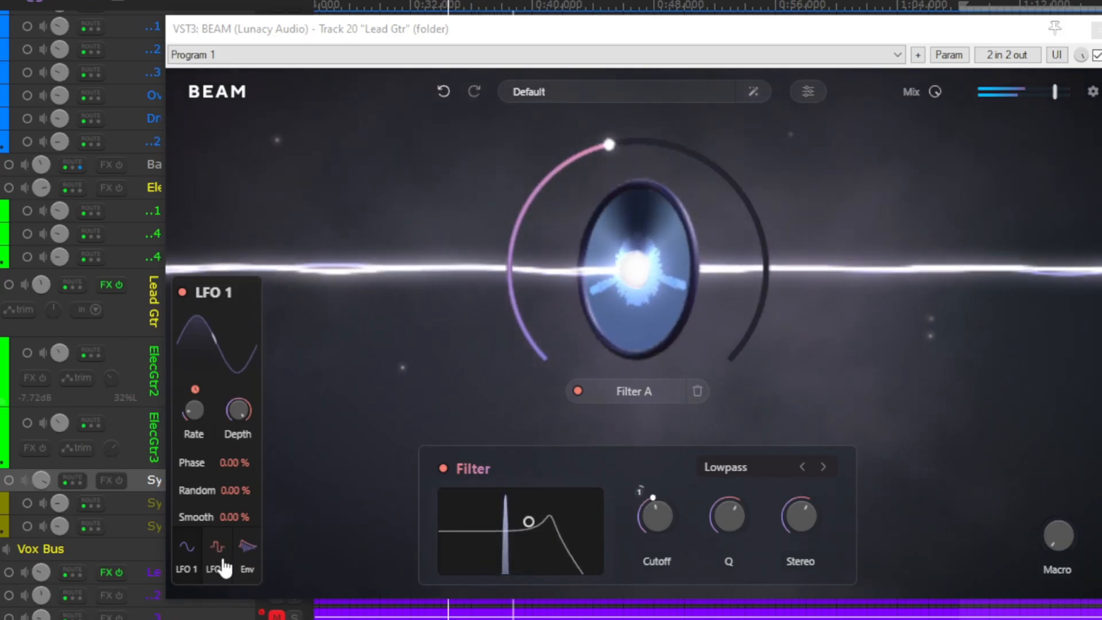
drag(217, 554, 729, 516)
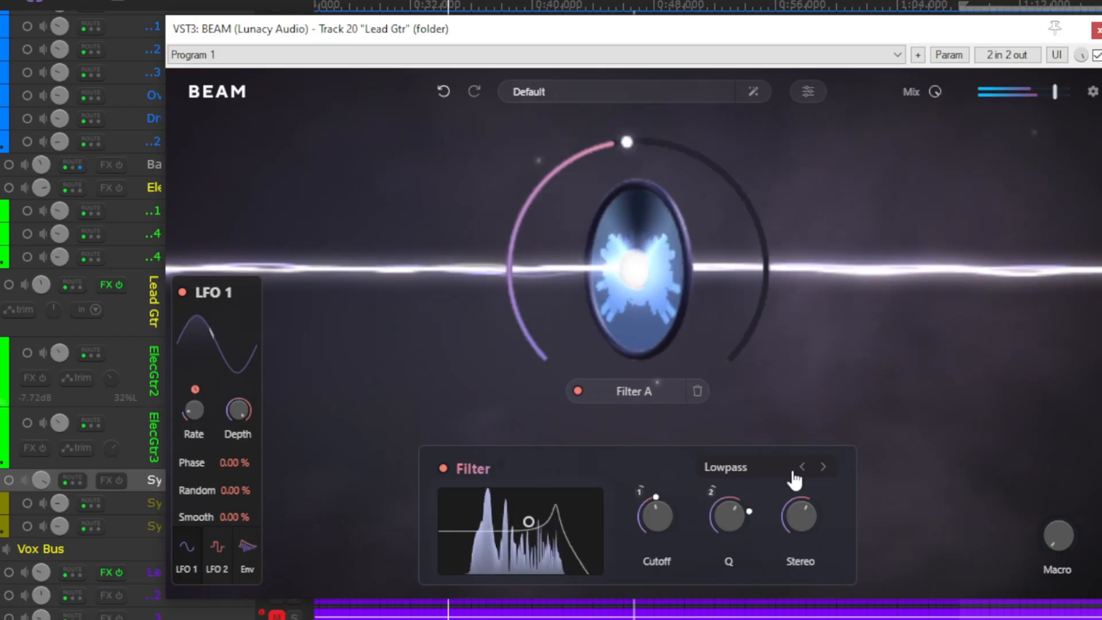
- Switch Filter A to Highpass and view the envelope modulator's settings
click(821, 469)
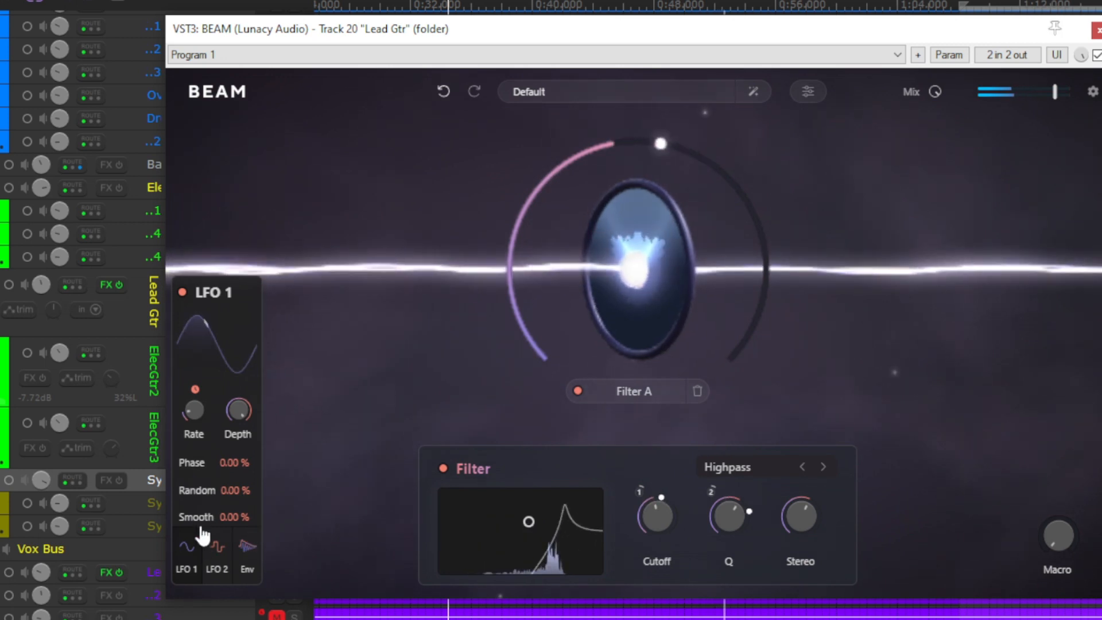
mouse_move(213, 326)
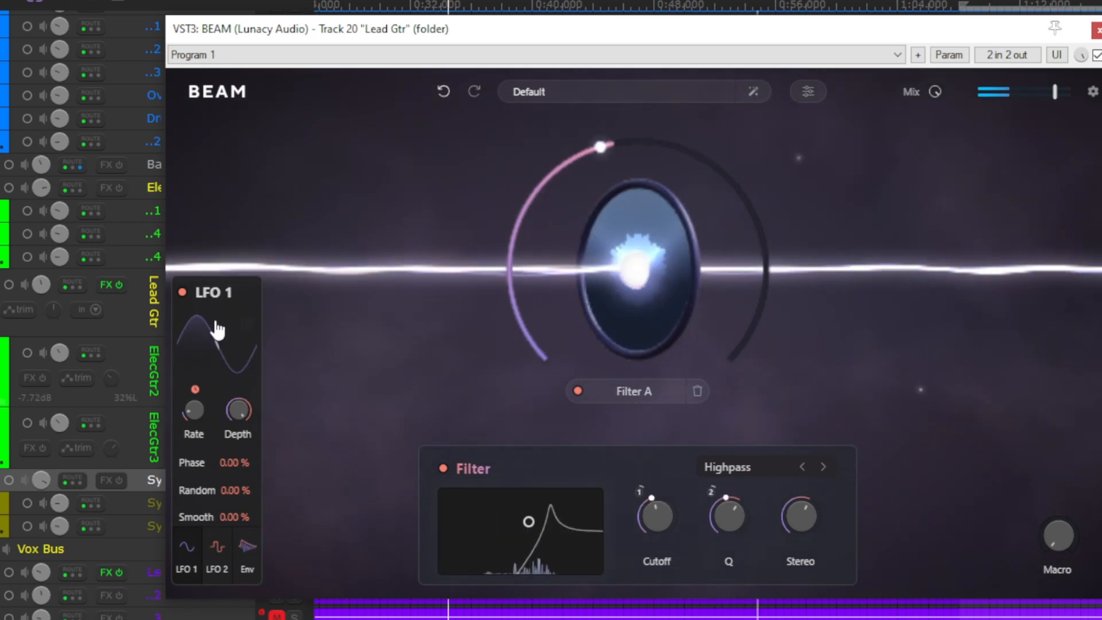
click(247, 552)
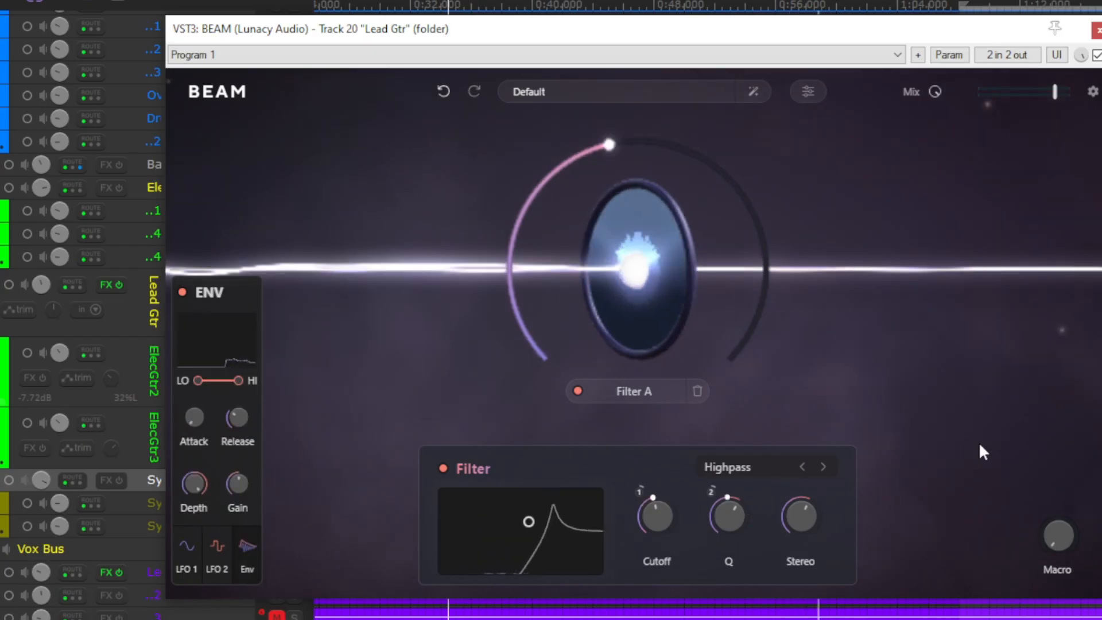
mouse_move(1058, 535)
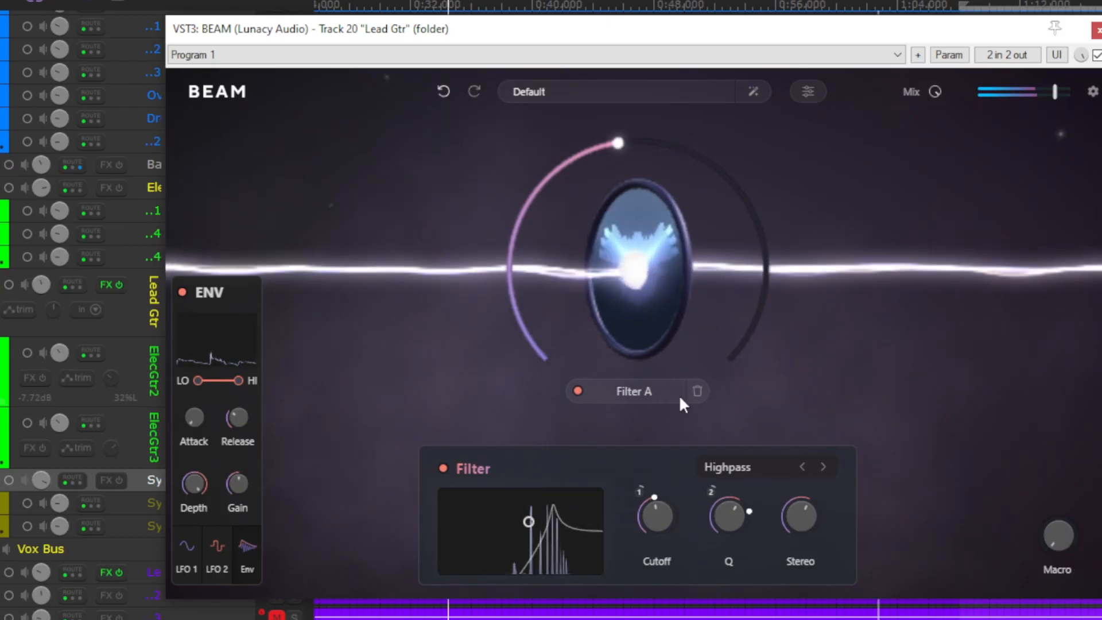
click(620, 402)
click(602, 433)
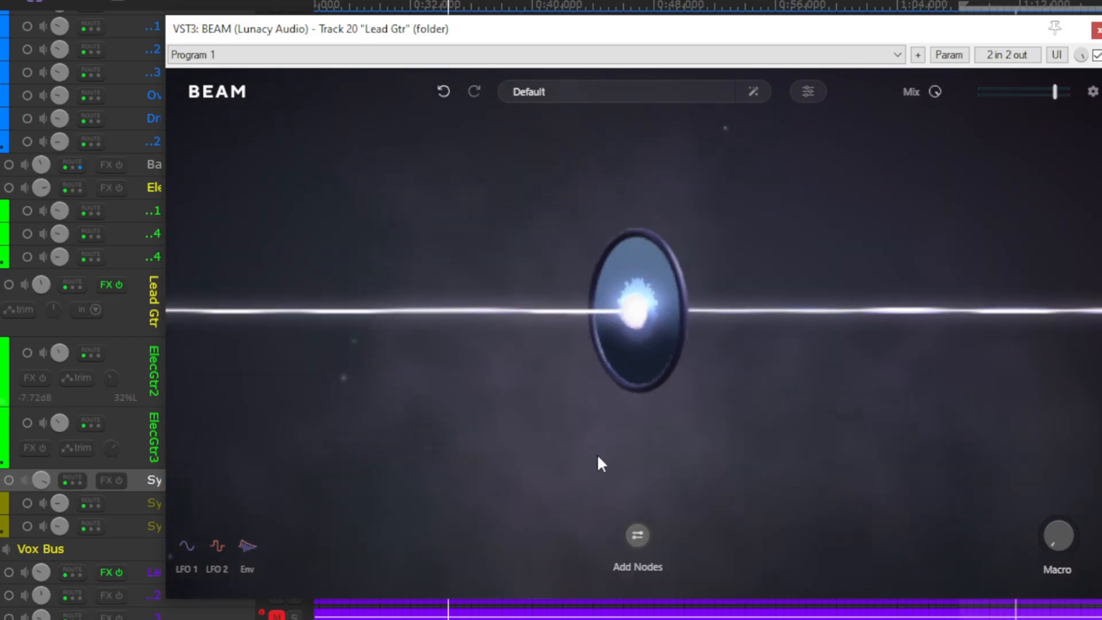
- Add a Space node ahead of the Filter node on the beam and open its settings
click(639, 538)
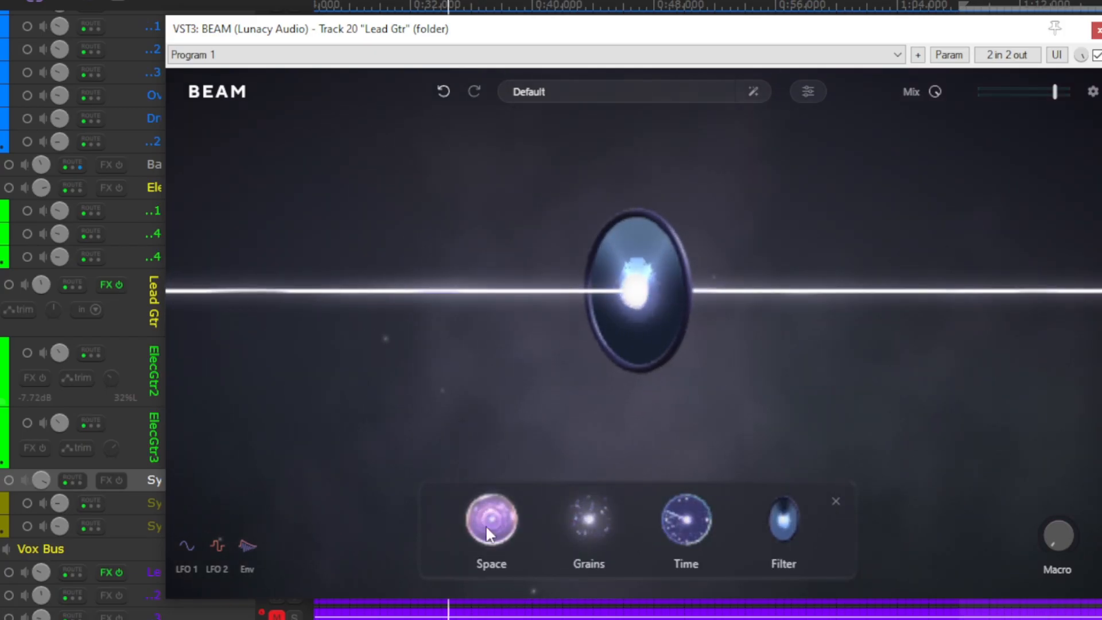
drag(486, 528, 476, 334)
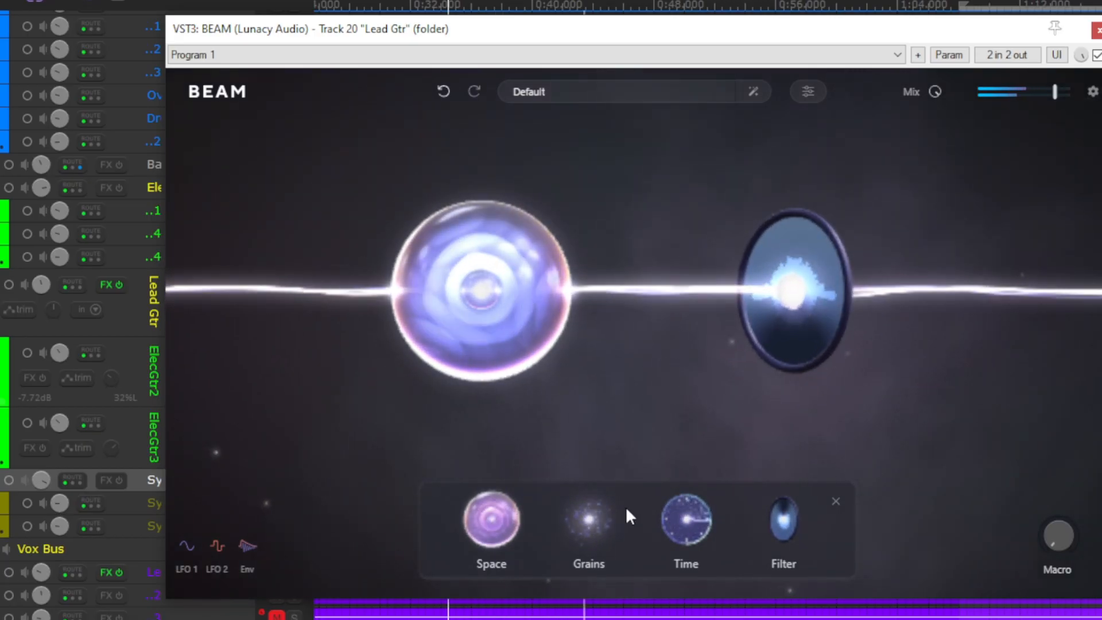
click(481, 522)
click(494, 327)
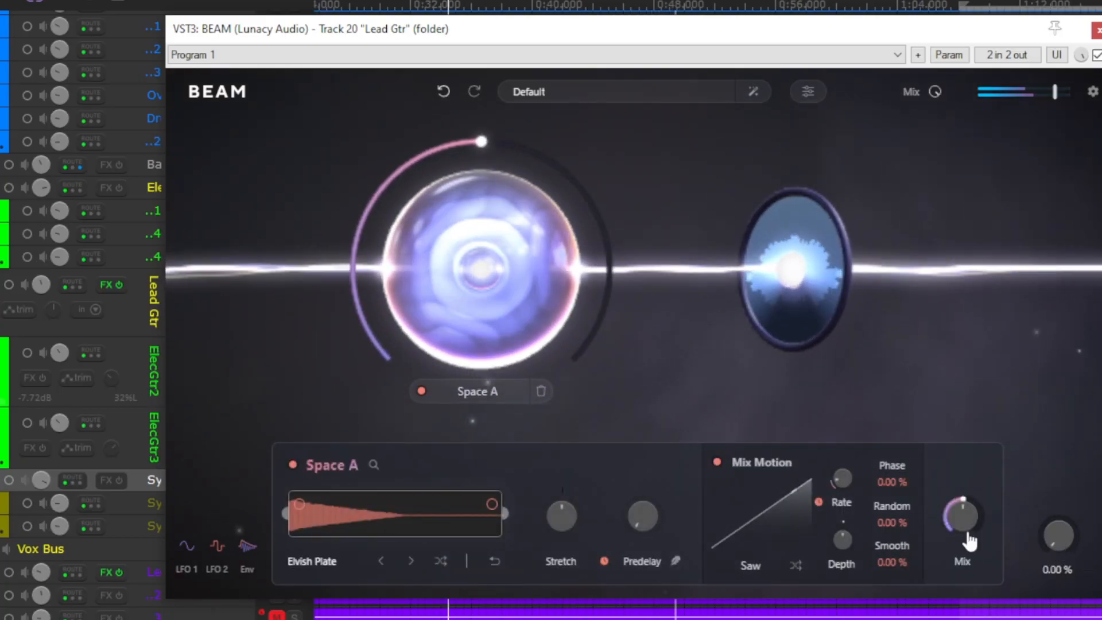
- Assign the Macro to Space A's Predelay, set the Macro to about 64% and lower the Predelay's base setting
drag(1084, 569, 634, 517)
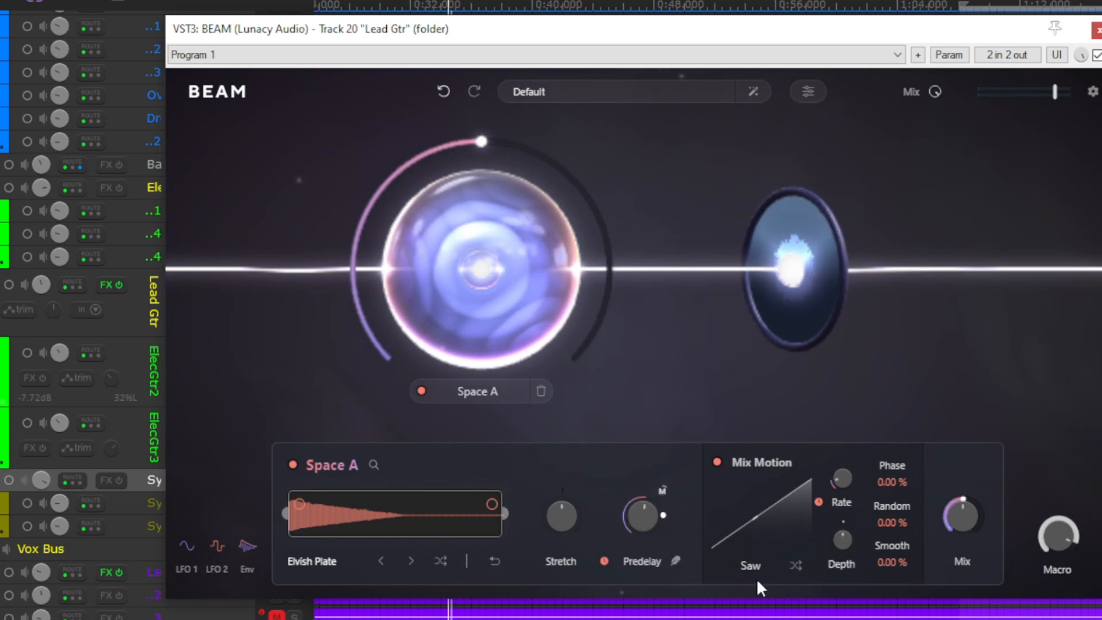
mouse_move(663, 519)
drag(662, 533, 660, 513)
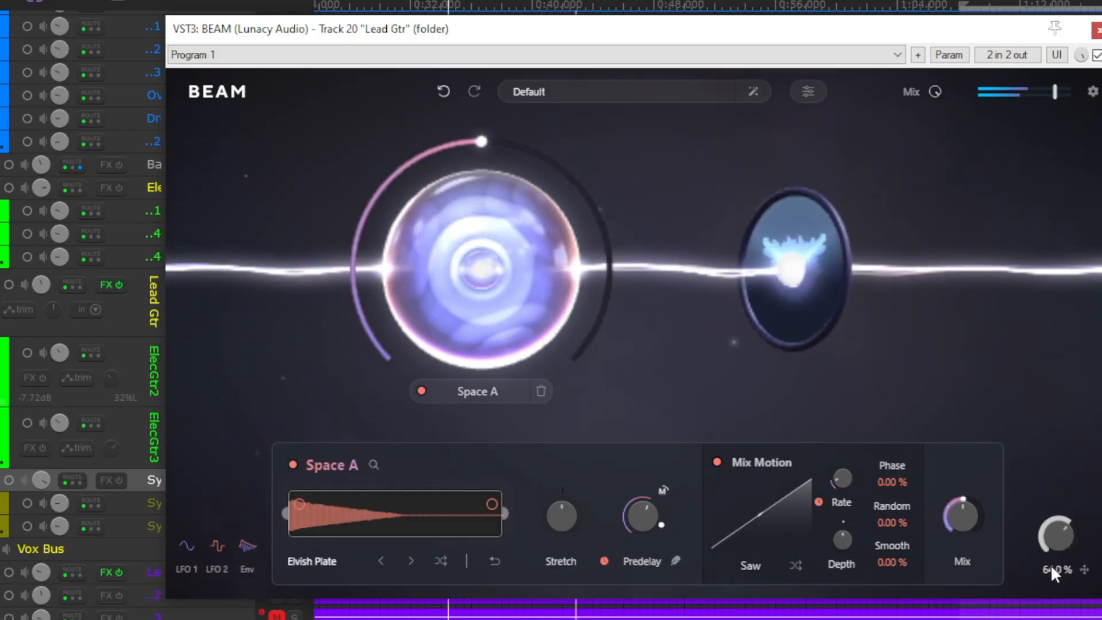
drag(658, 490, 652, 470)
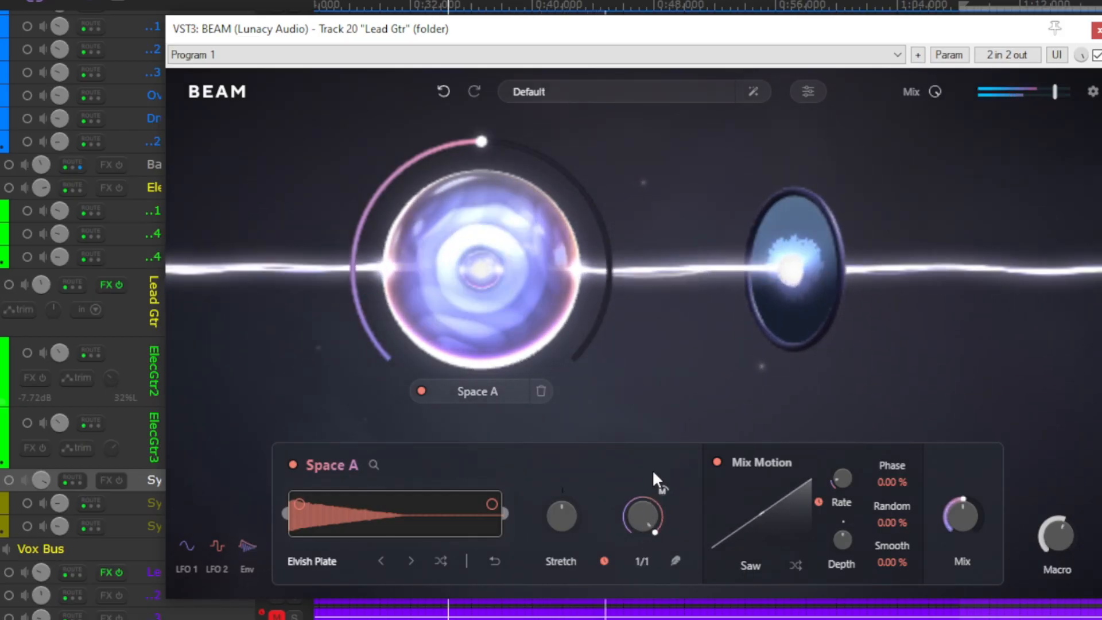
mouse_move(630, 536)
mouse_down()
mouse_move(628, 559)
mouse_move(629, 542)
mouse_up()
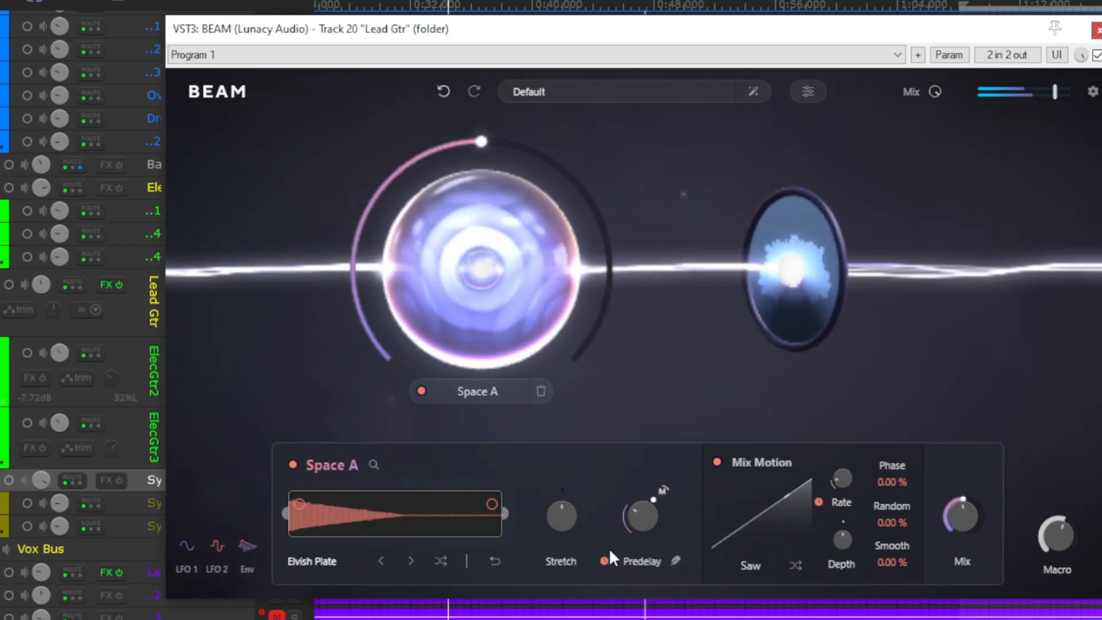
- Add a Grains node between the Space and Filter nodes and open its settings
click(742, 411)
click(637, 535)
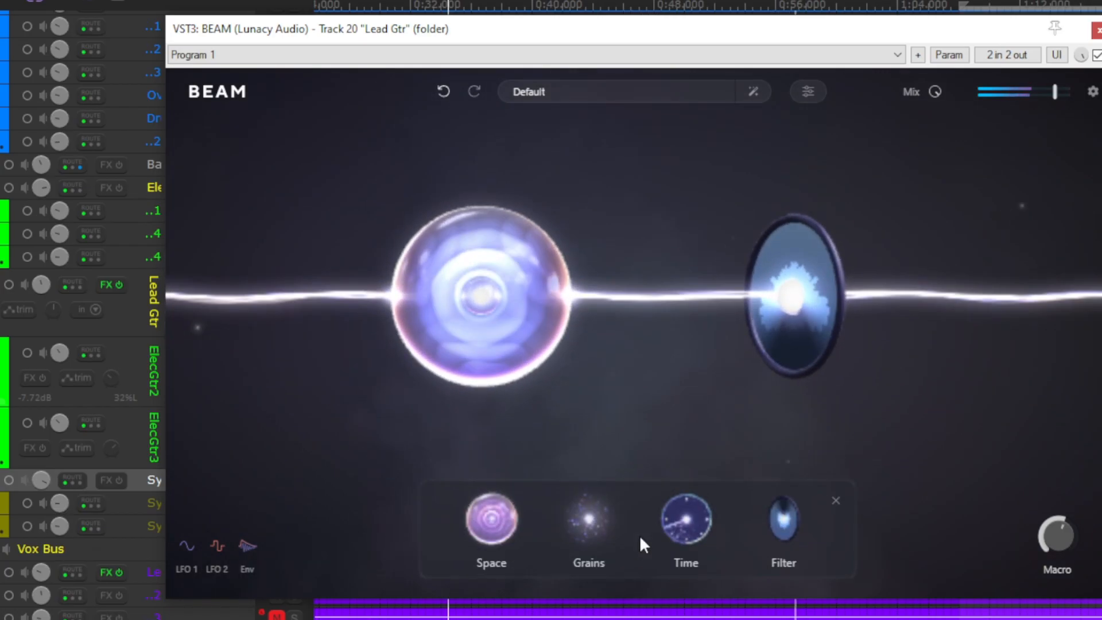
drag(585, 521, 622, 327)
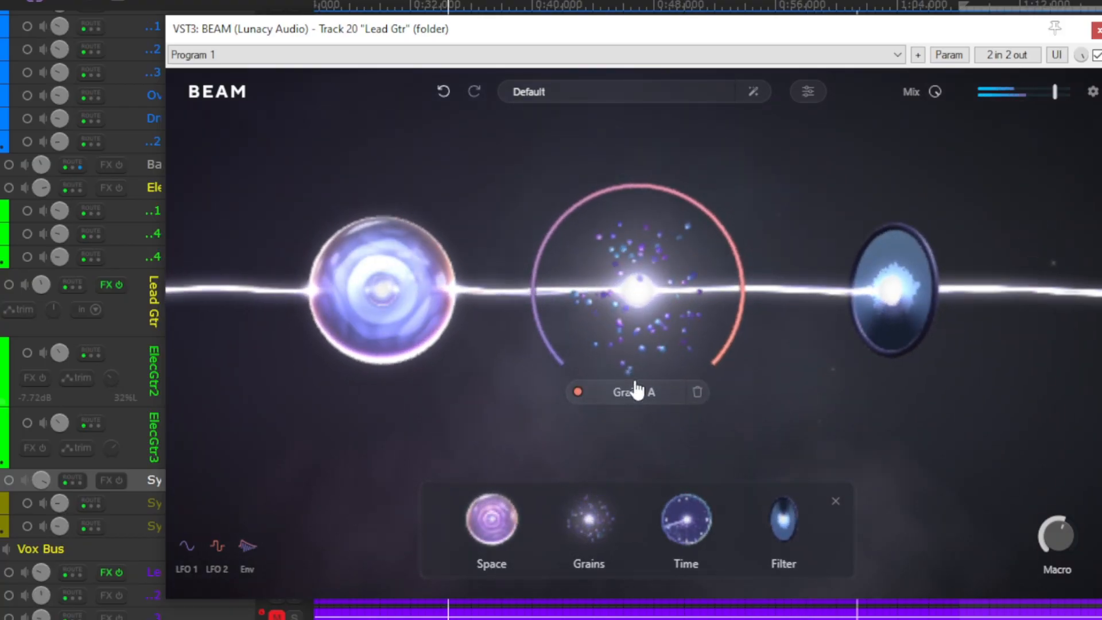
click(637, 401)
- Raise the plugin's output level slightly and assign LFO 2 to Grains A's Arp
mouse_move(1054, 99)
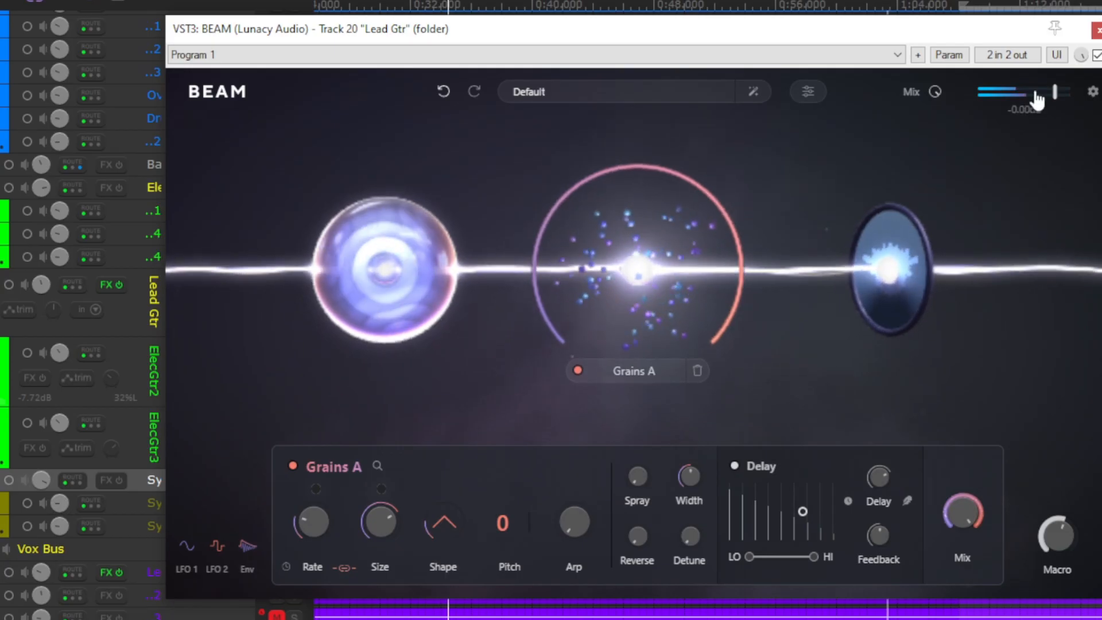
drag(1054, 99, 1061, 102)
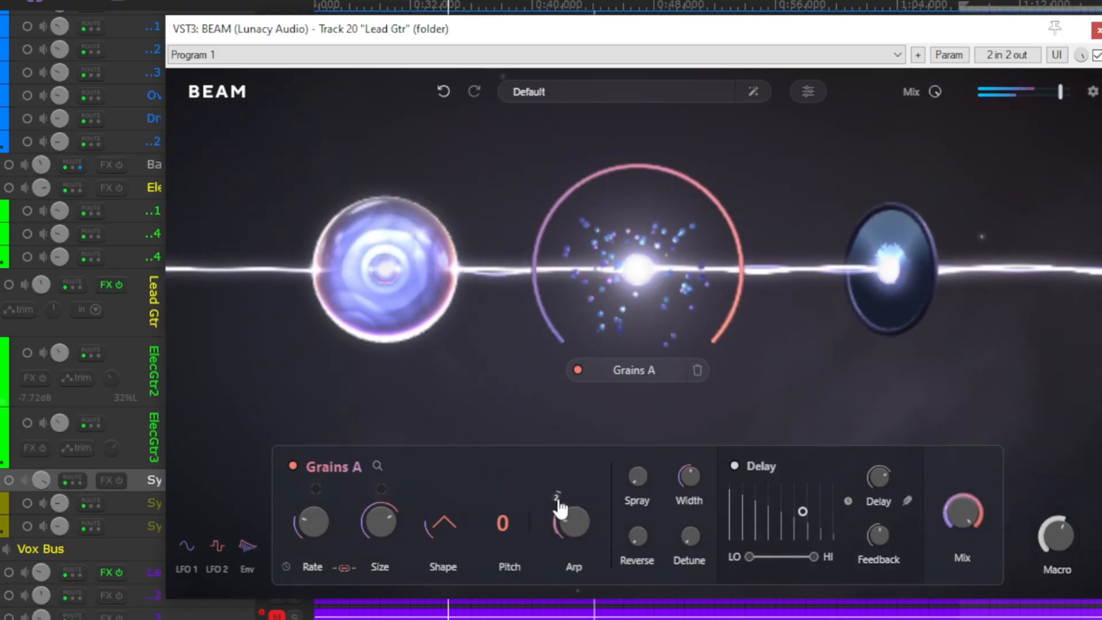
- Lower the overall Mix to 0%, bring it back up to just over half and close Grains A's settings
mouse_move(936, 93)
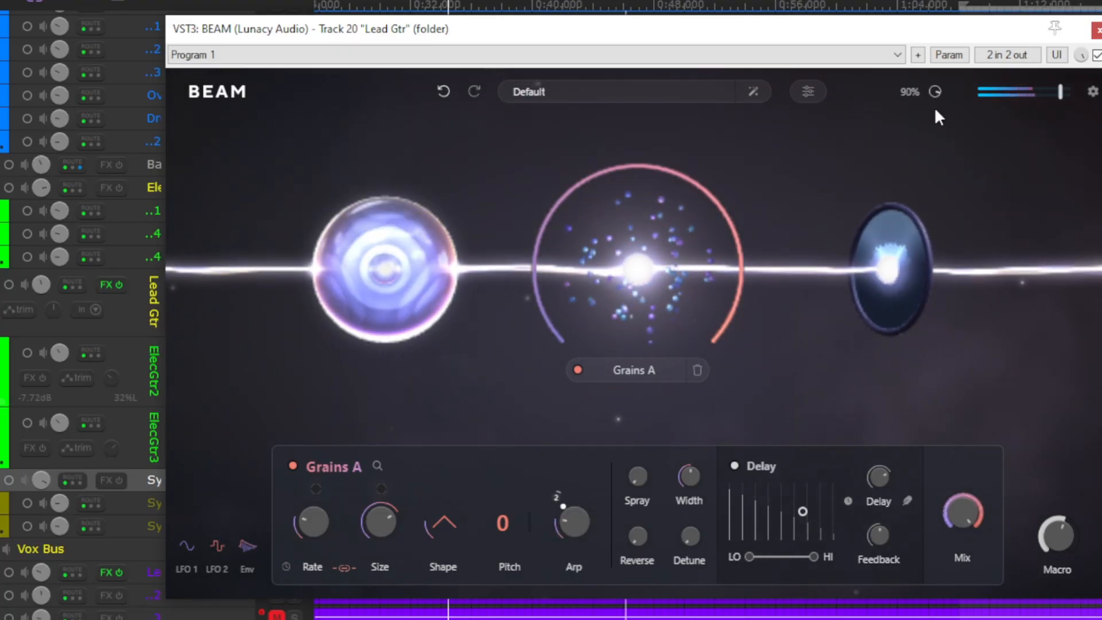
drag(935, 109, 924, 280)
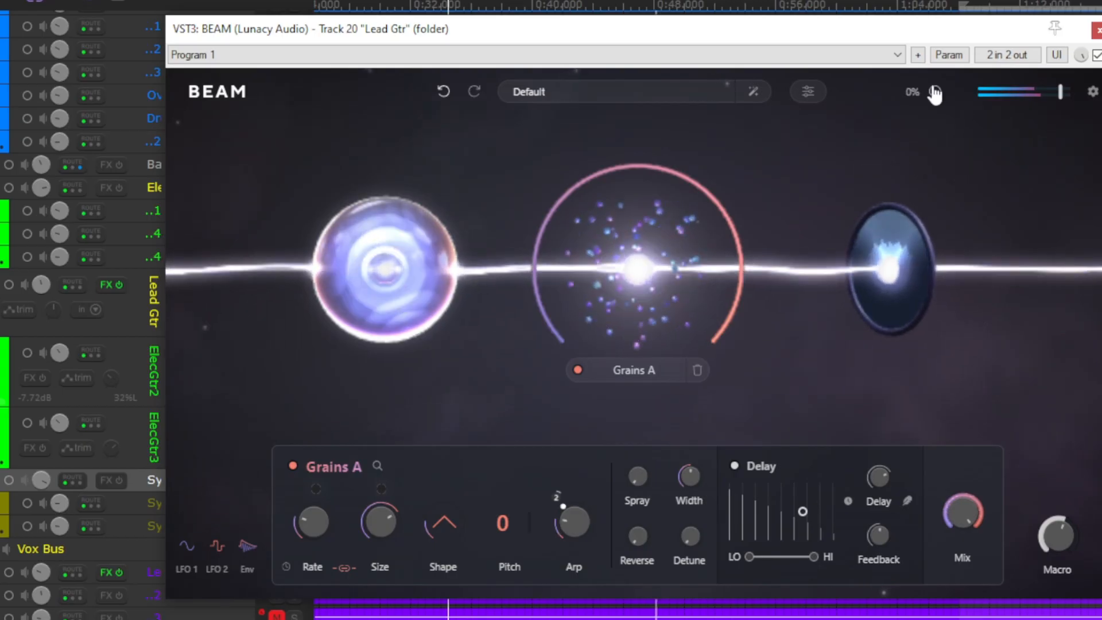
drag(935, 93, 942, 44)
drag(933, 91, 934, 68)
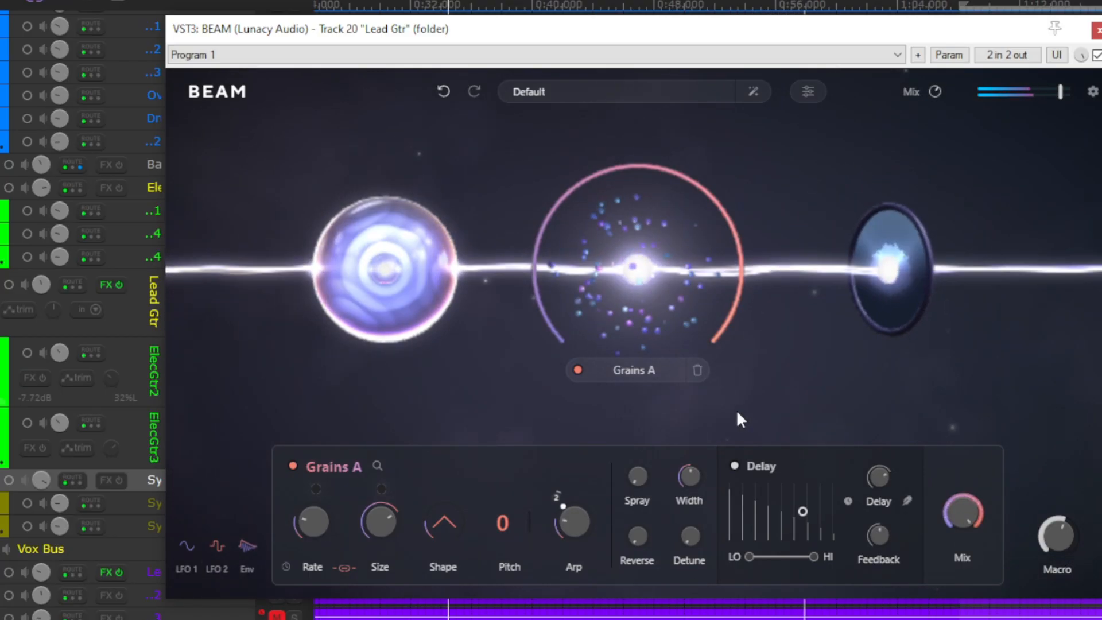
click(753, 394)
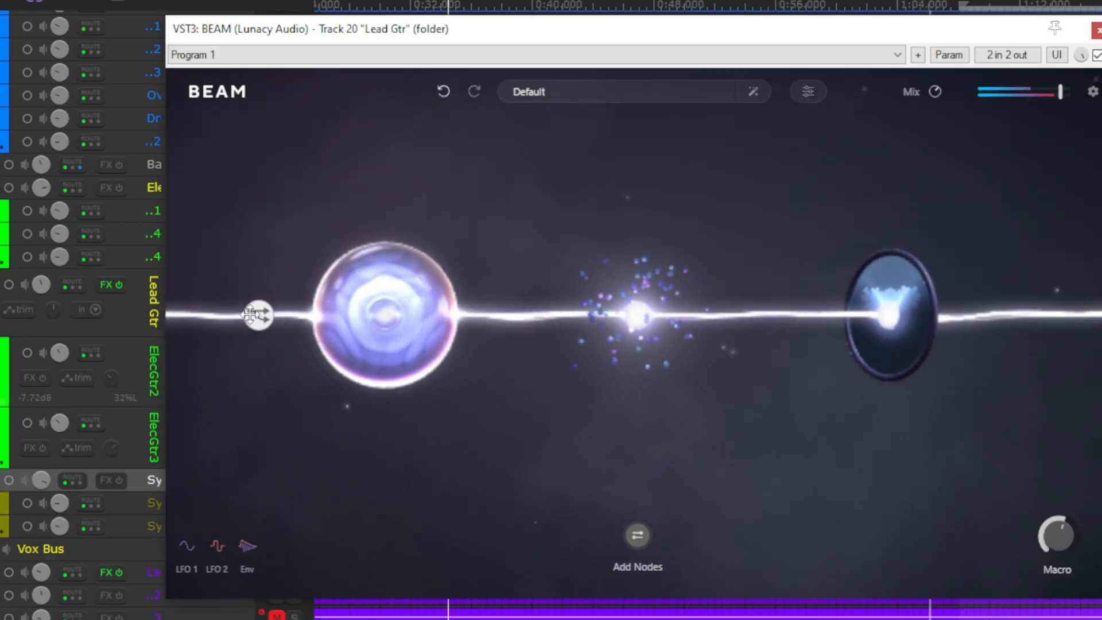
- Split the beam into two parallel paths around the Space node and add a third path between them
mouse_move(255, 315)
mouse_down()
mouse_move(315, 423)
mouse_move(256, 320)
mouse_move(290, 398)
mouse_move(434, 454)
mouse_move(506, 328)
mouse_up()
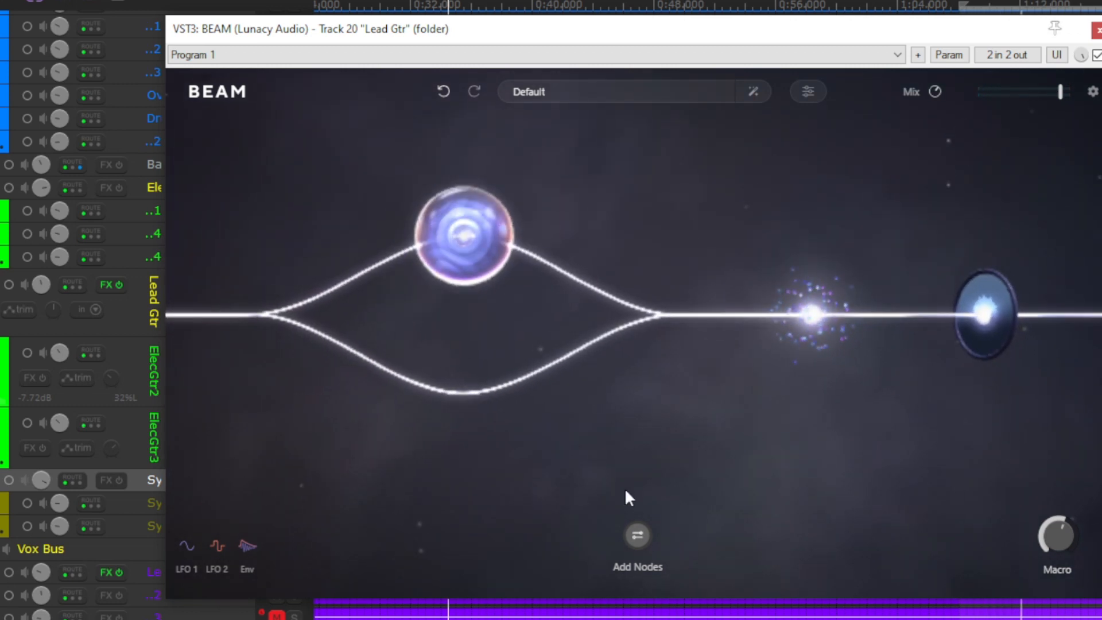
mouse_move(259, 314)
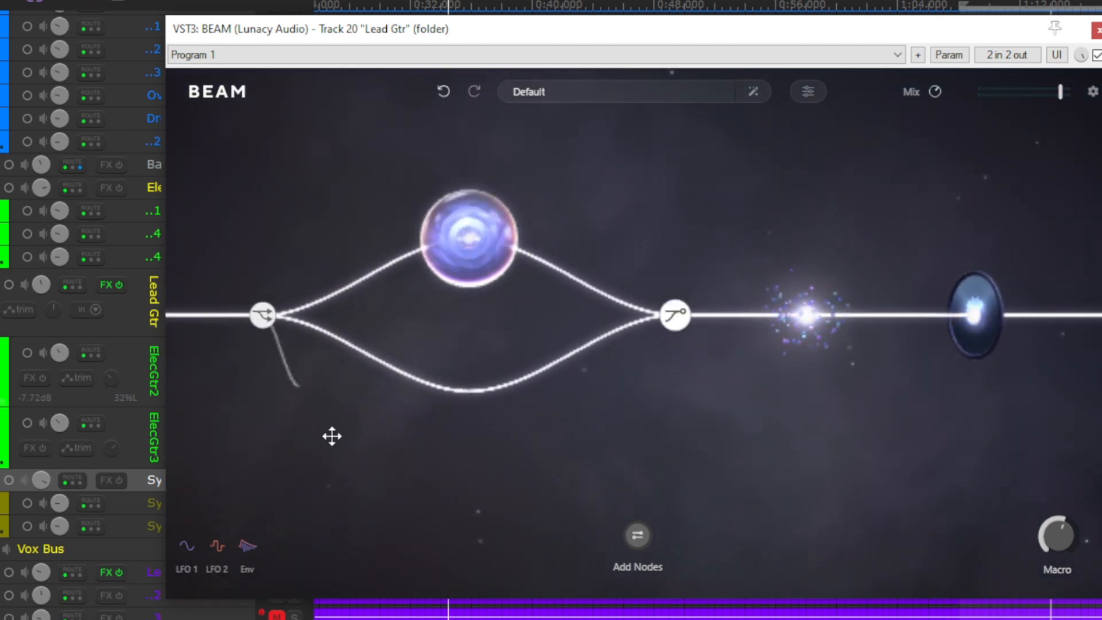
drag(332, 436, 674, 315)
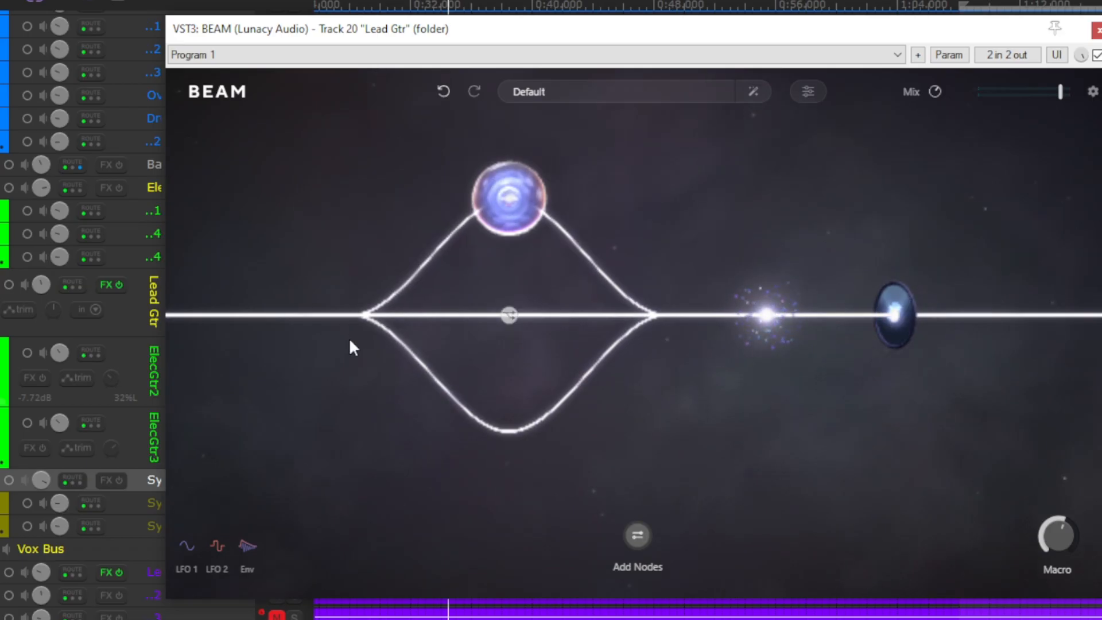
- Add a separate two-path split ahead of the Space node's split, then view the Path Mixer and close it
mouse_move(895, 314)
drag(959, 315, 317, 313)
click(329, 317)
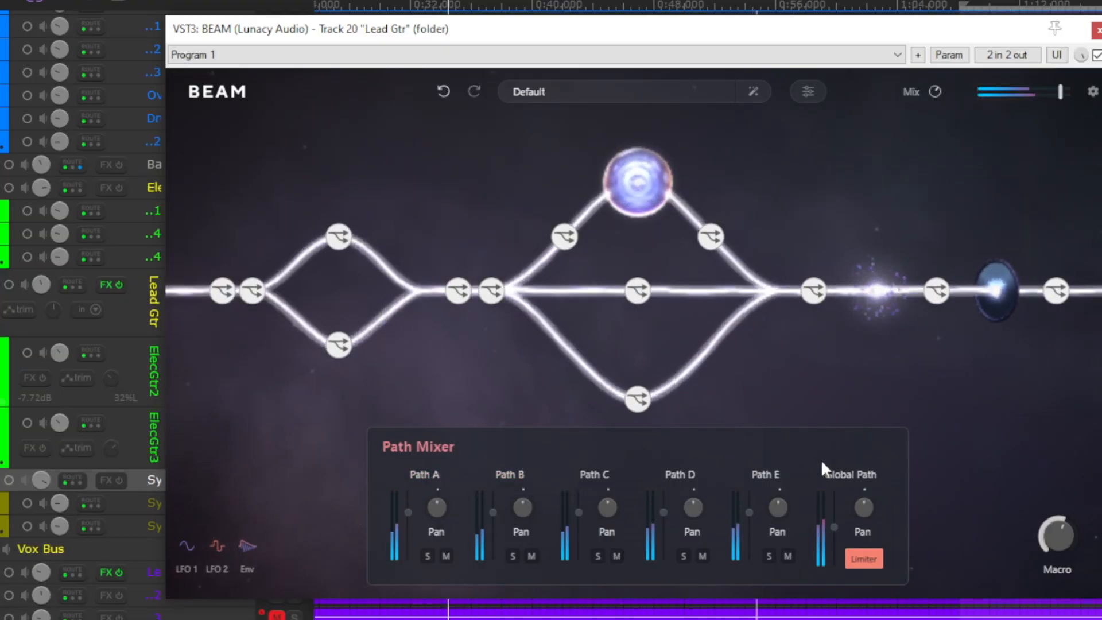
click(884, 401)
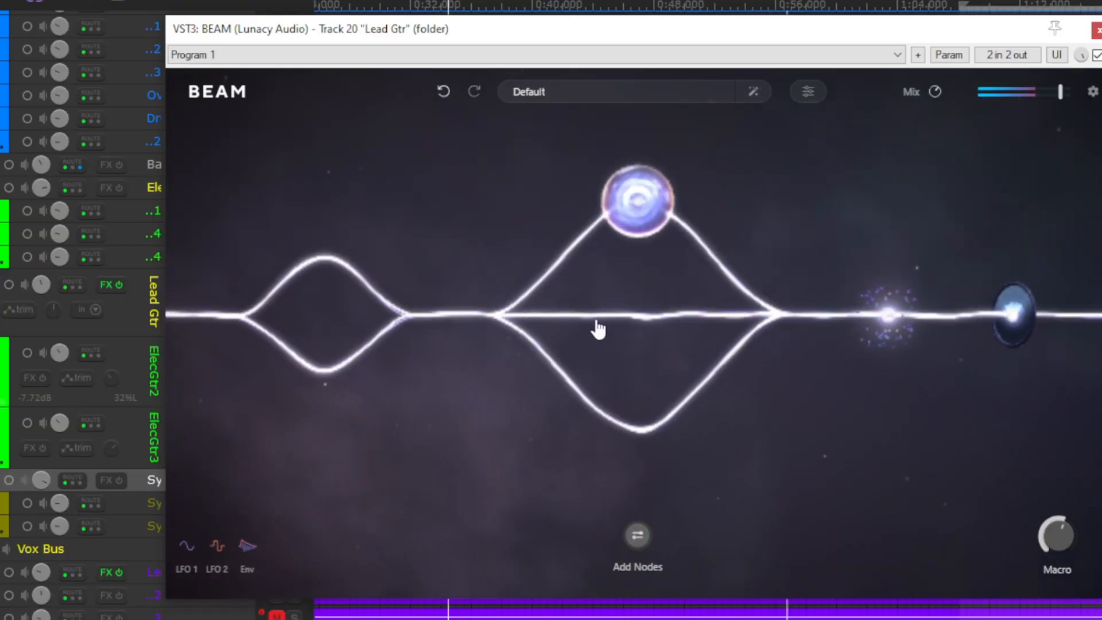
- Add a Time node between the three-path split and the Grains node and nudge the Macro up slightly
click(649, 539)
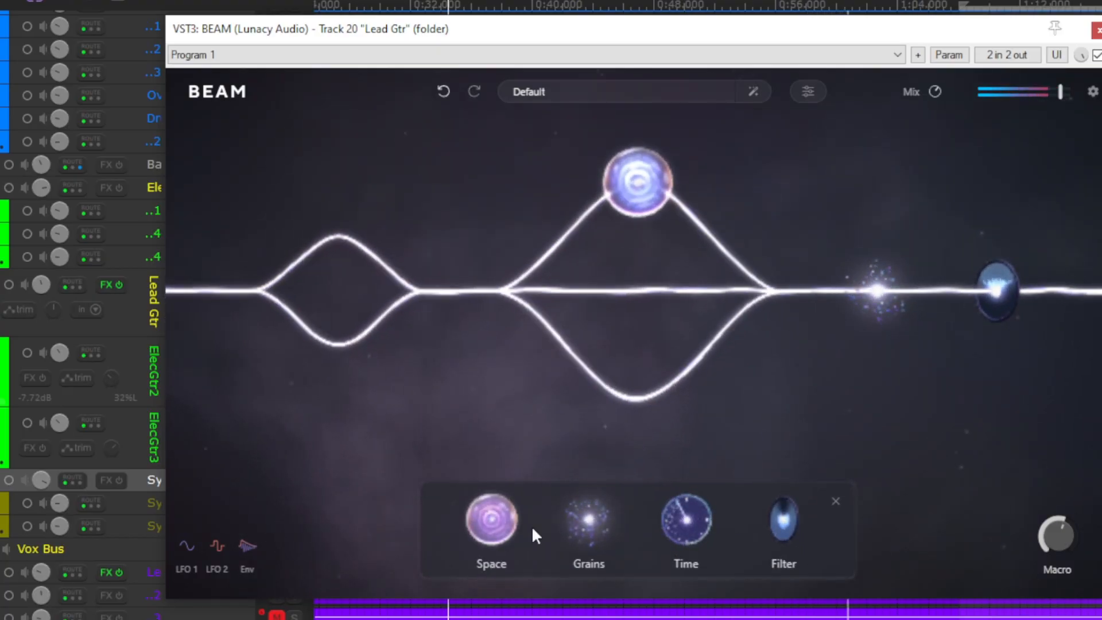
click(687, 525)
drag(689, 528, 798, 325)
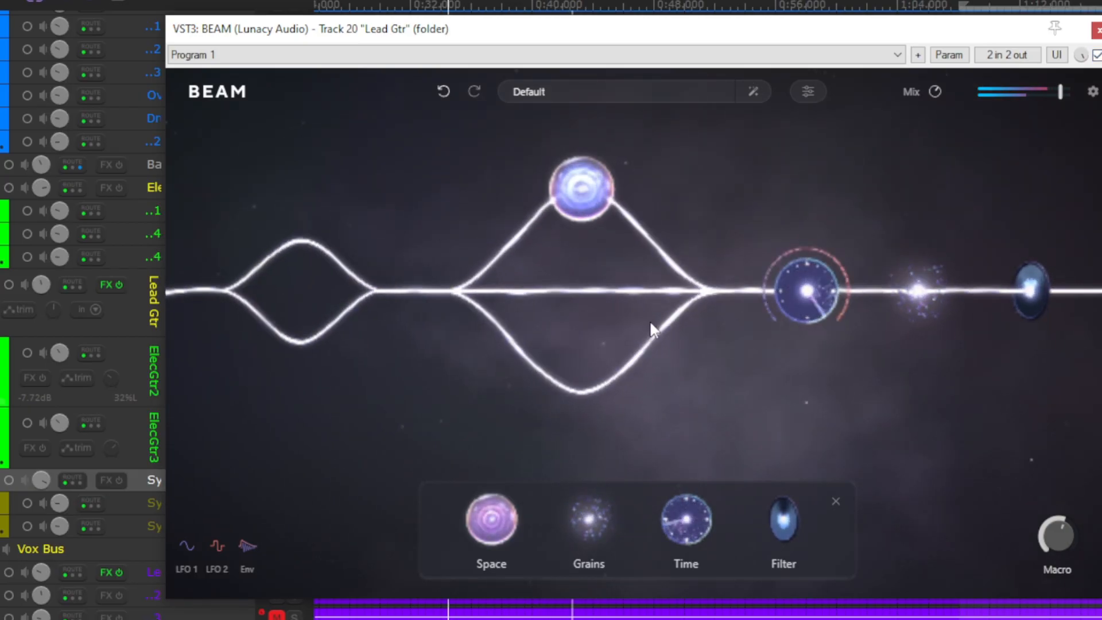
mouse_move(550, 405)
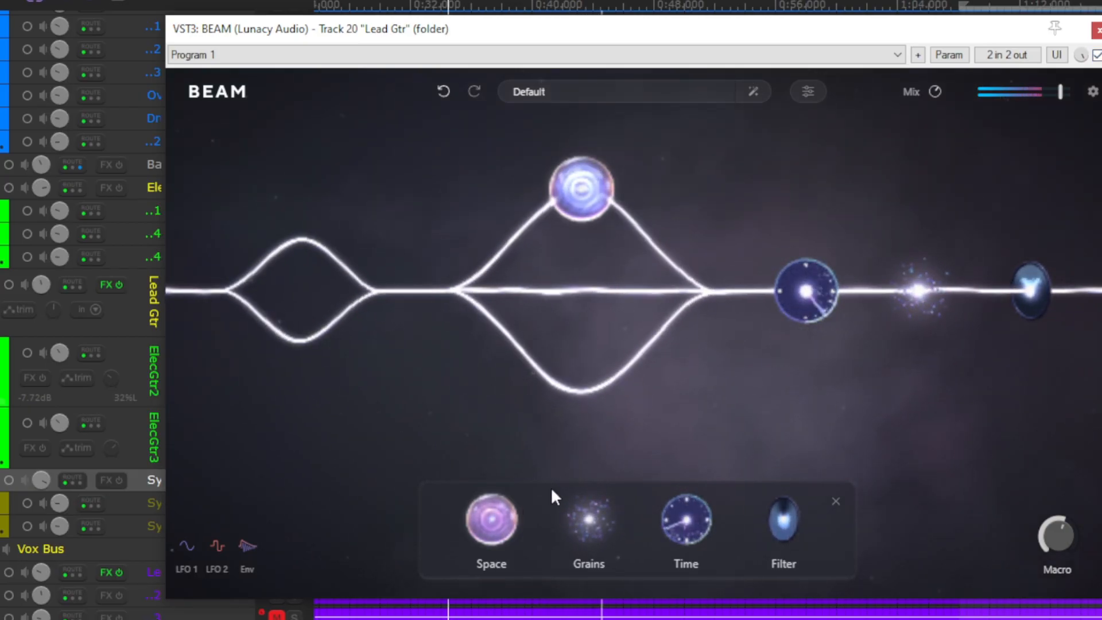
drag(1048, 531, 1047, 519)
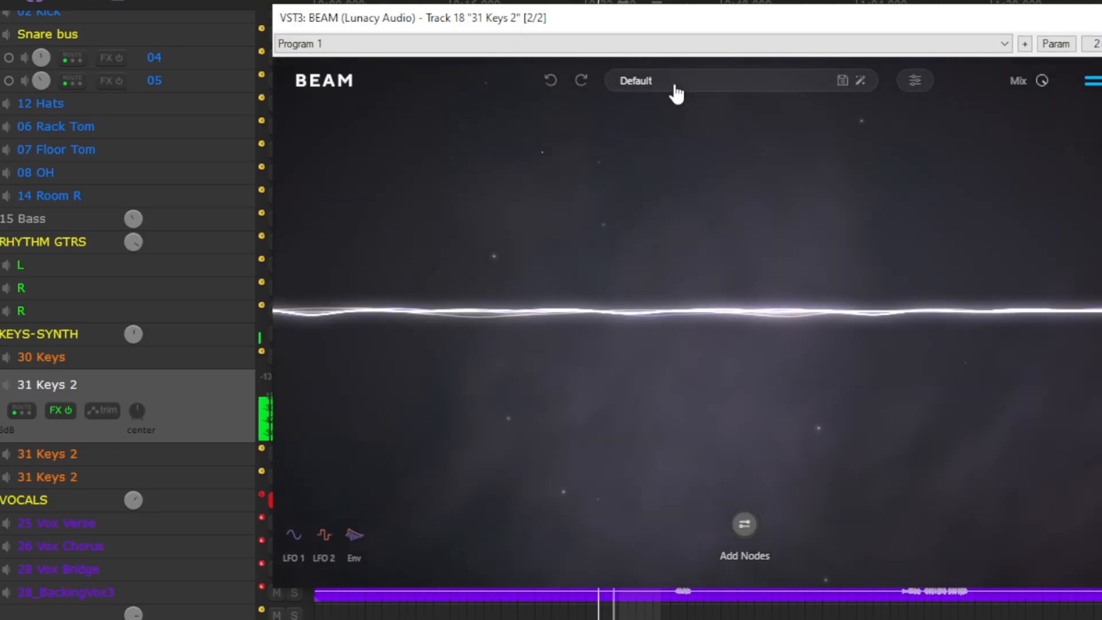
- Load the Absolute Drop preset from Ambient Spaces on the 31 Keys 2 track and lower the Mix to about half
click(677, 93)
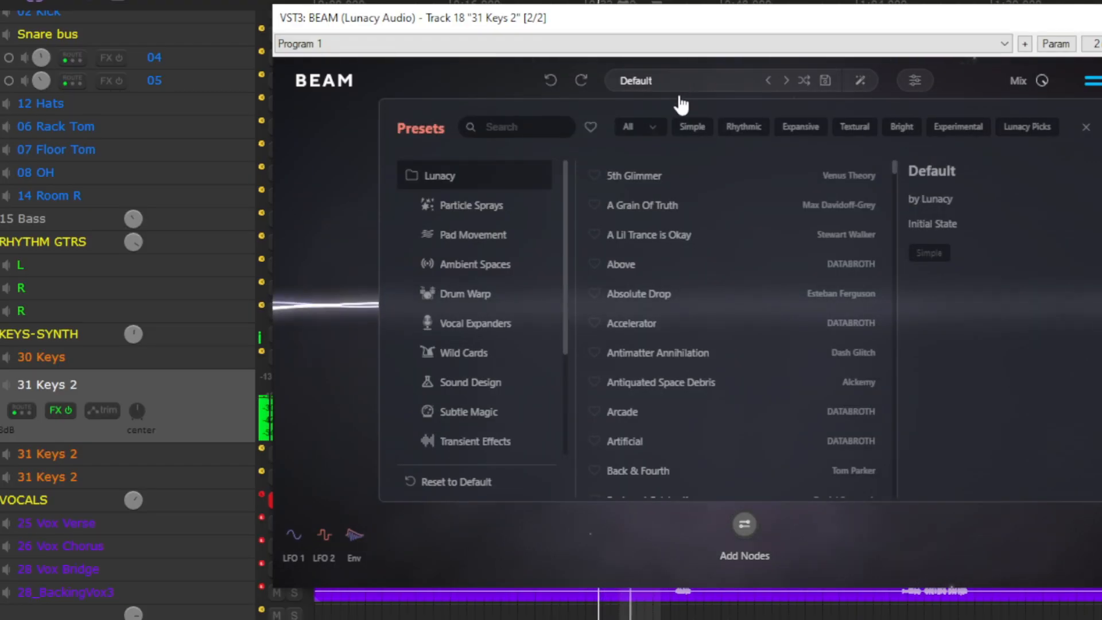
click(487, 269)
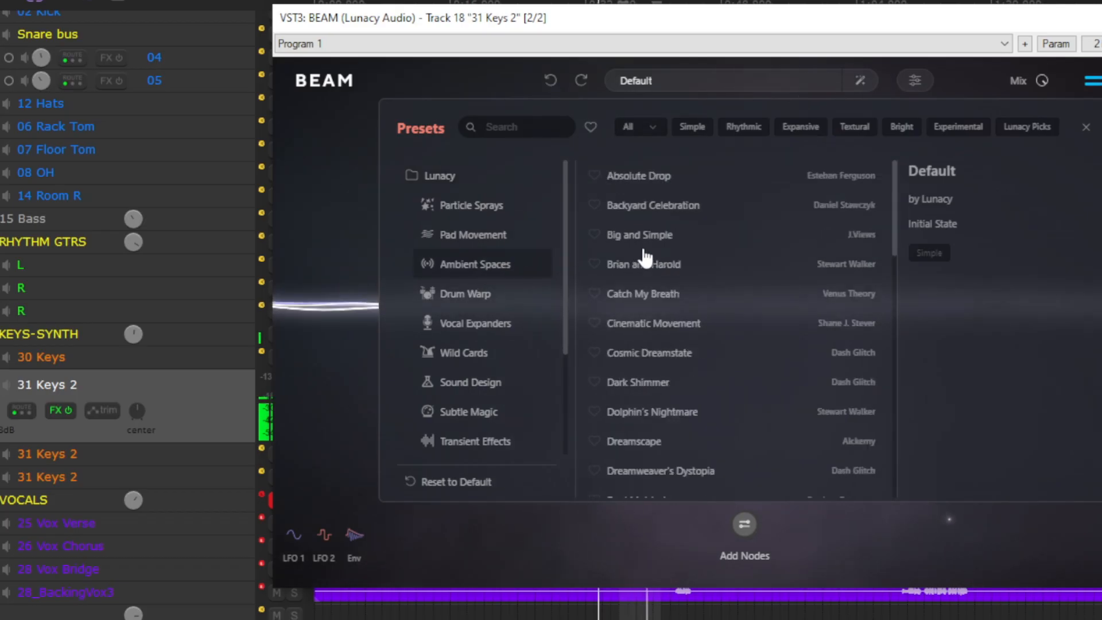
click(661, 183)
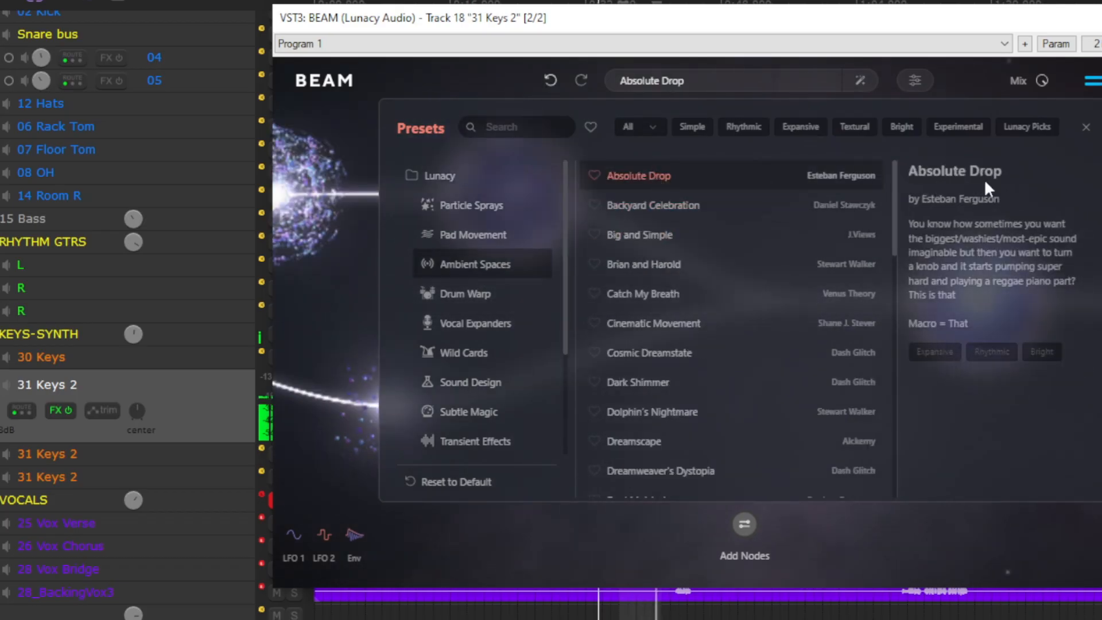
click(1085, 128)
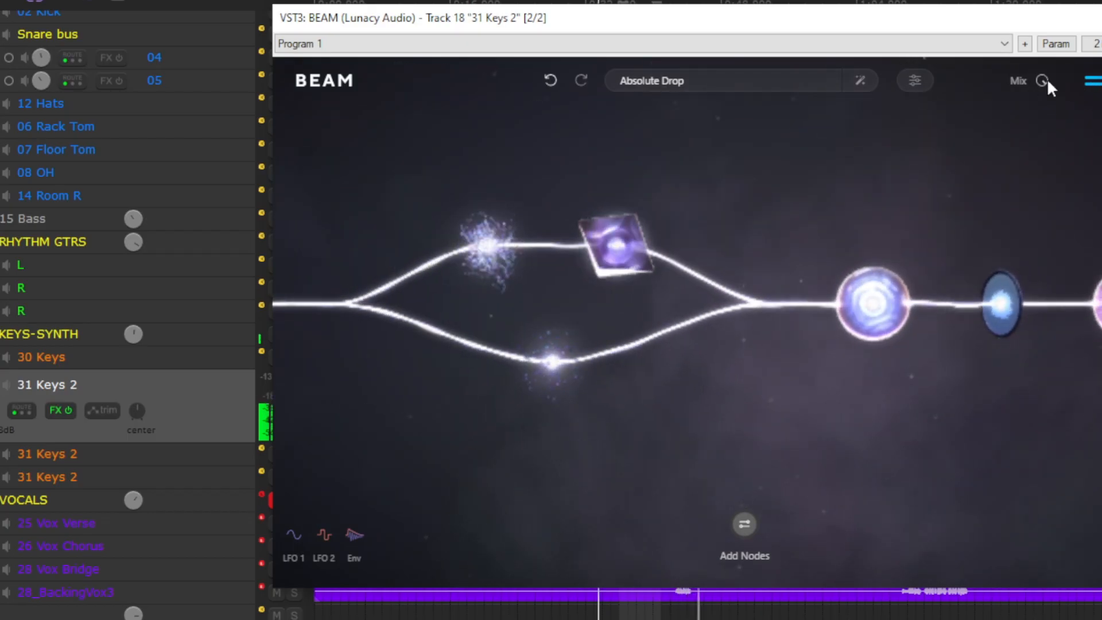
drag(1048, 83, 1029, 141)
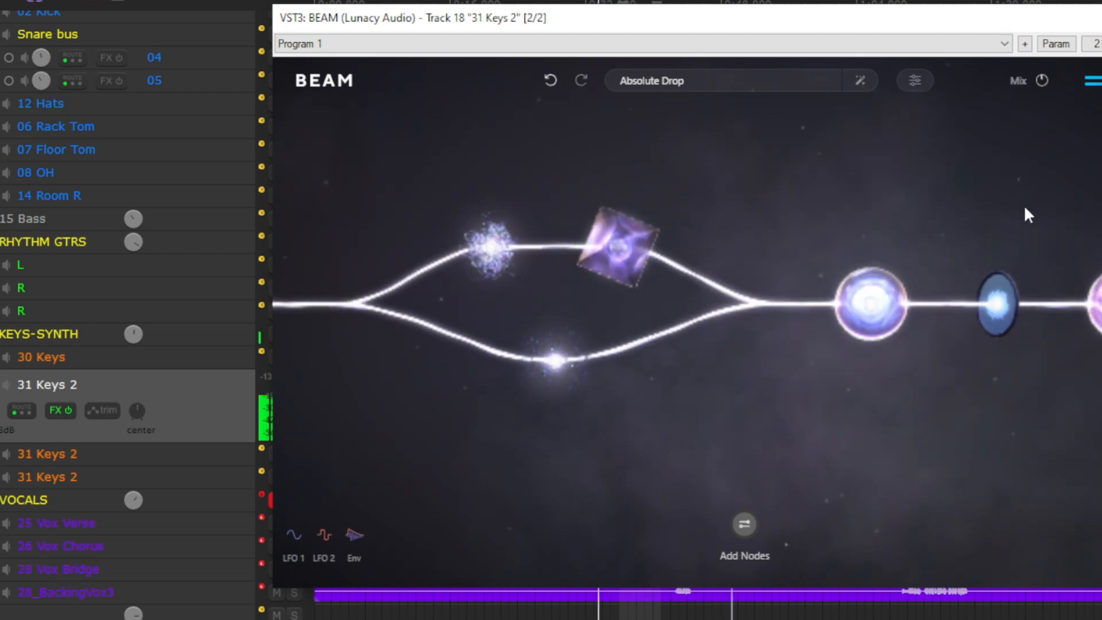
- Lower the Mix on the Backyard Celebration preset, replace it with Dark Shimmer and close the preset browser
mouse_move(1043, 89)
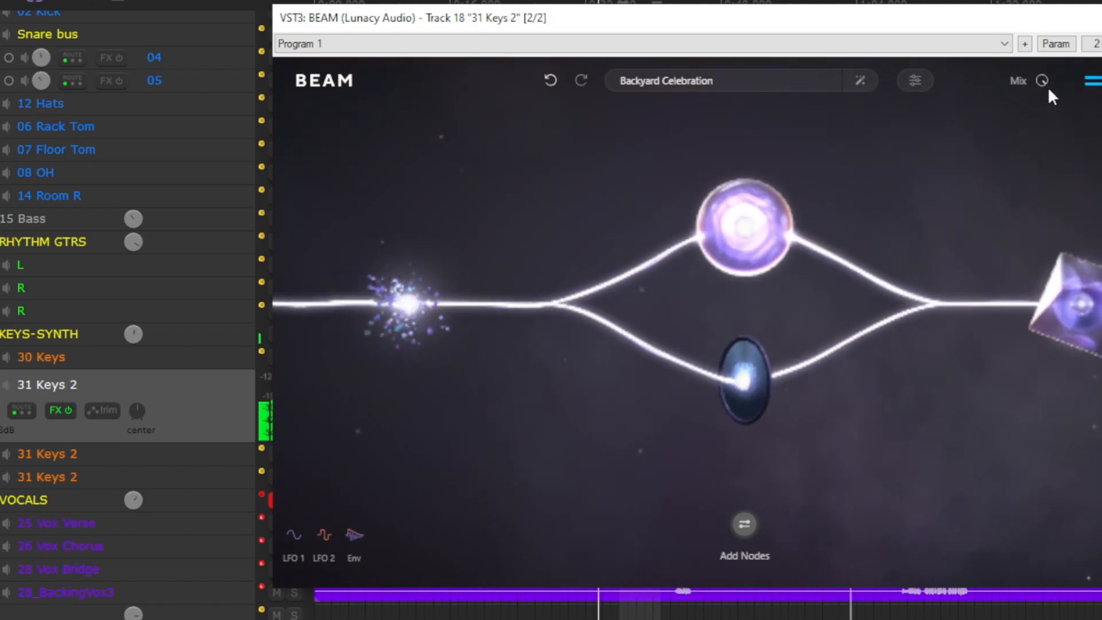
drag(1041, 93, 1042, 167)
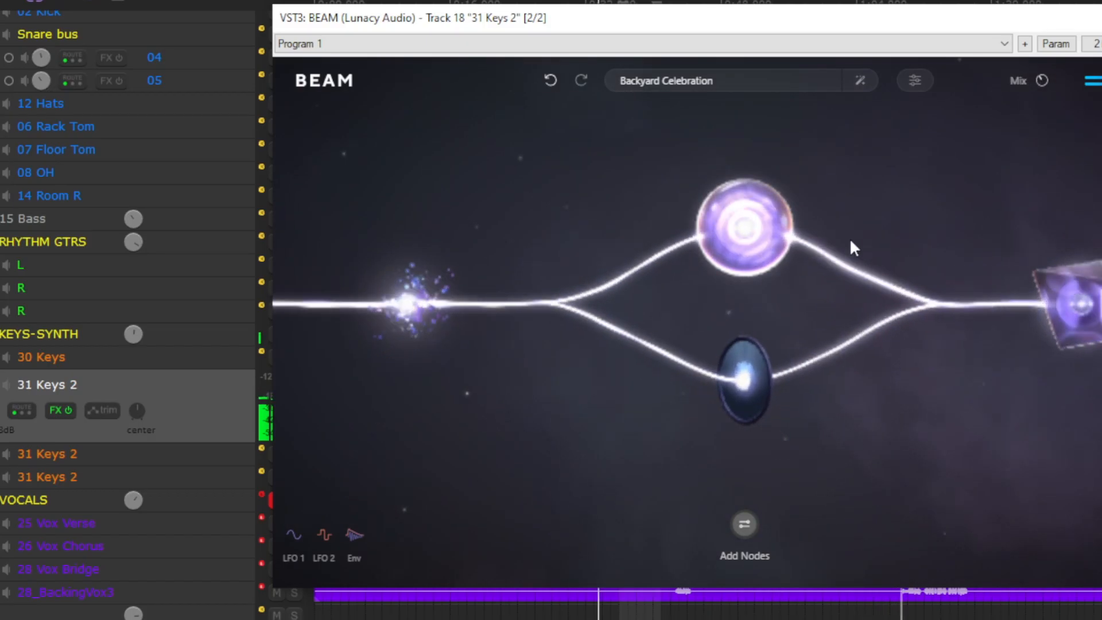
click(727, 88)
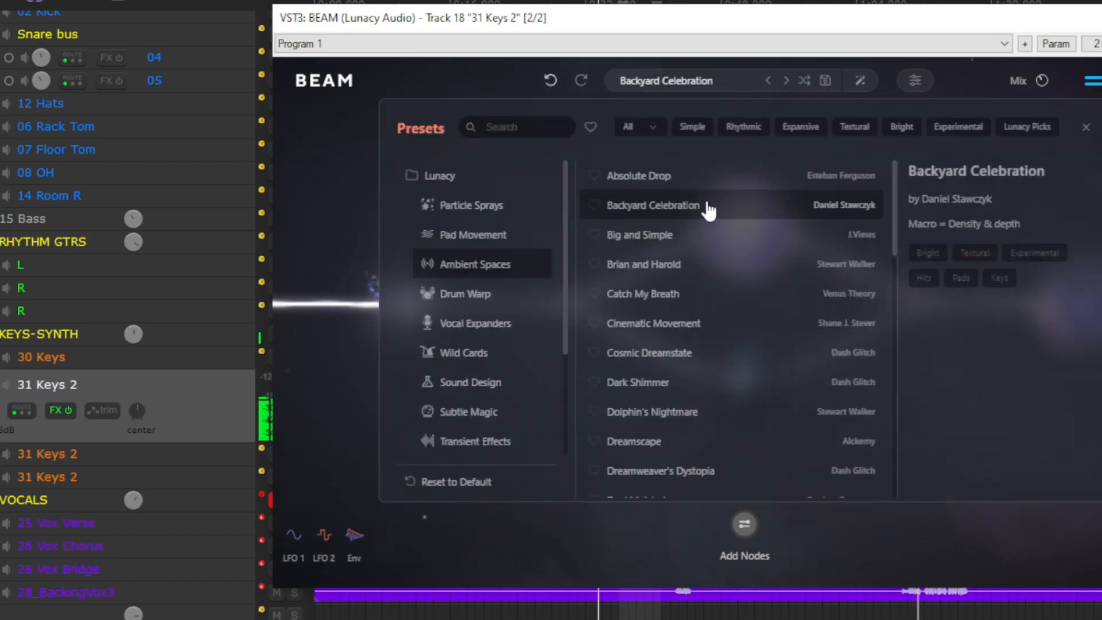
click(680, 390)
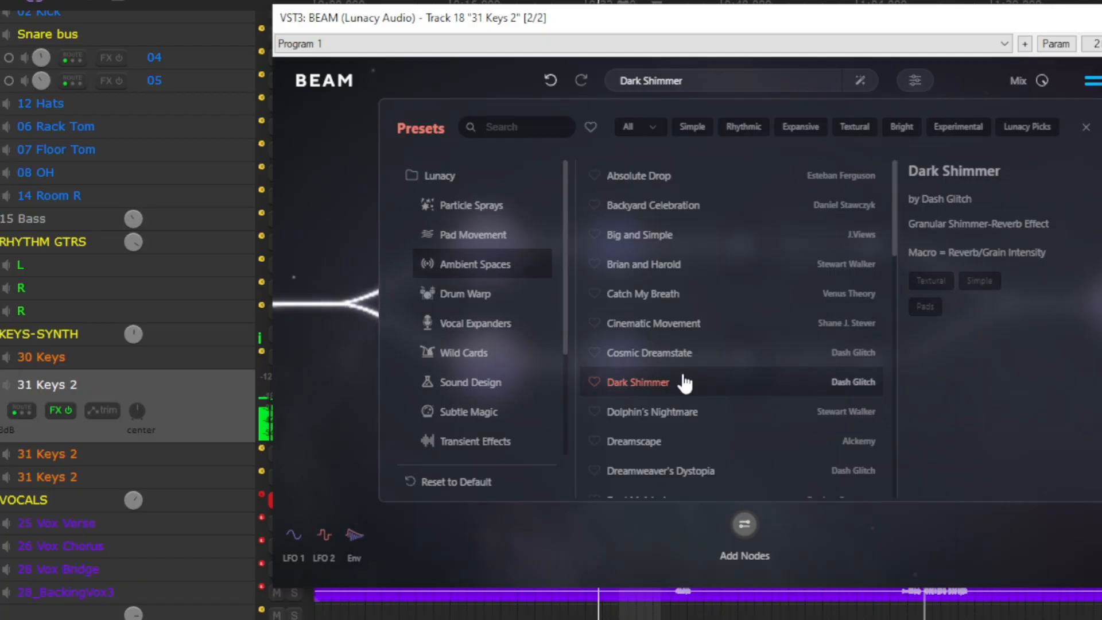
click(1087, 128)
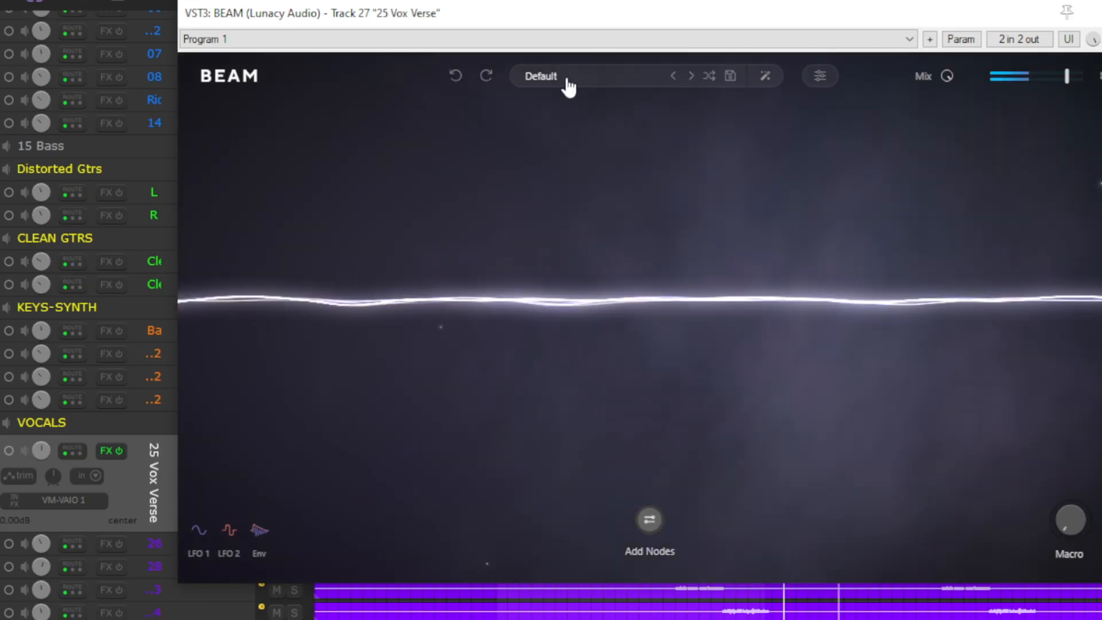
- Load the Broken Circuit preset from Sound Design on the 25 Vox Verse track and lower the Mix
click(565, 78)
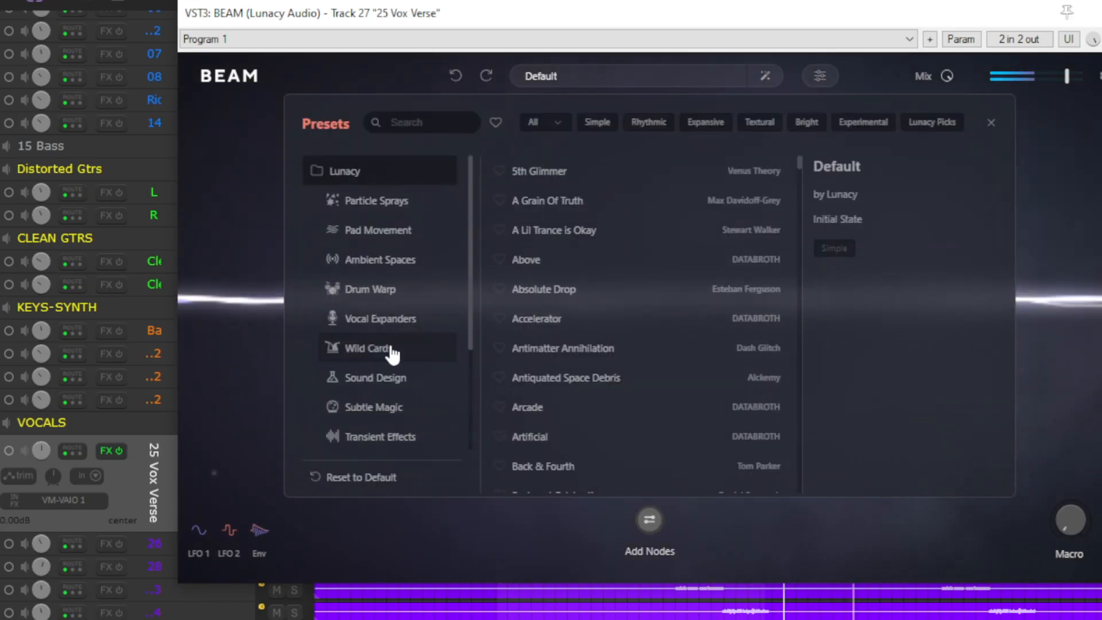
click(401, 379)
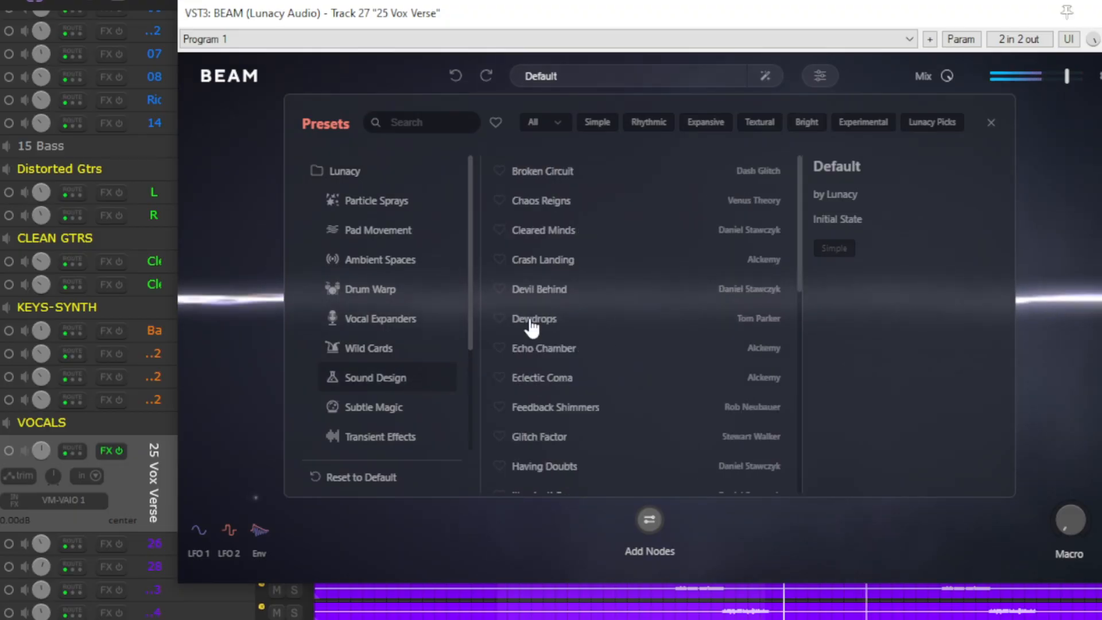
click(573, 179)
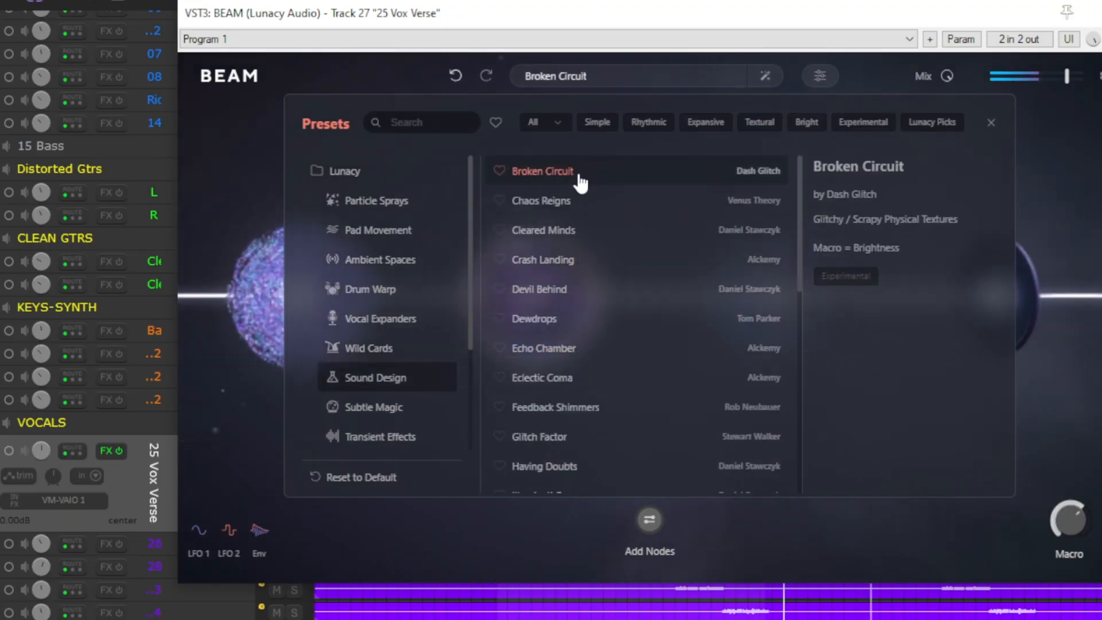
drag(947, 75, 933, 140)
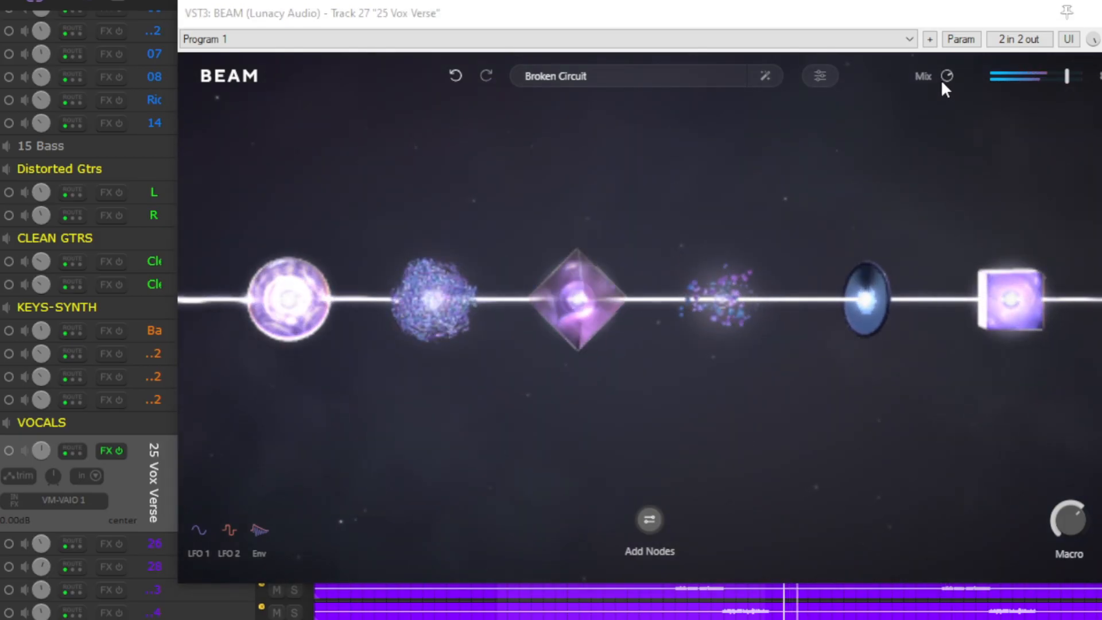
drag(951, 86, 953, 136)
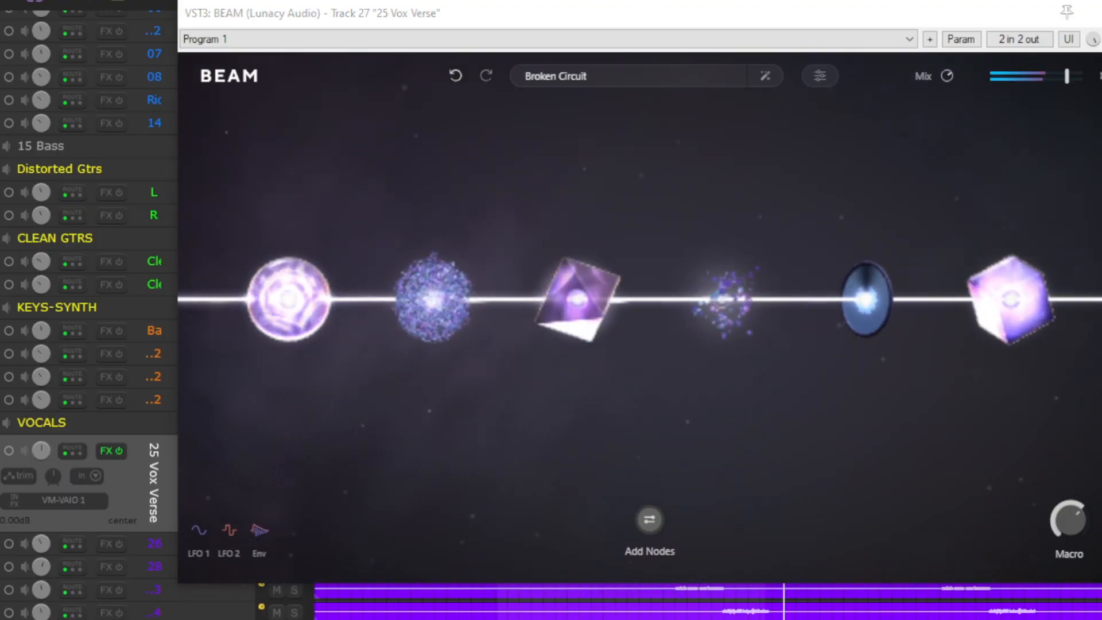
- Load the Back & Fourth preset from Particle Sprays and lower the Mix to 82%
click(592, 85)
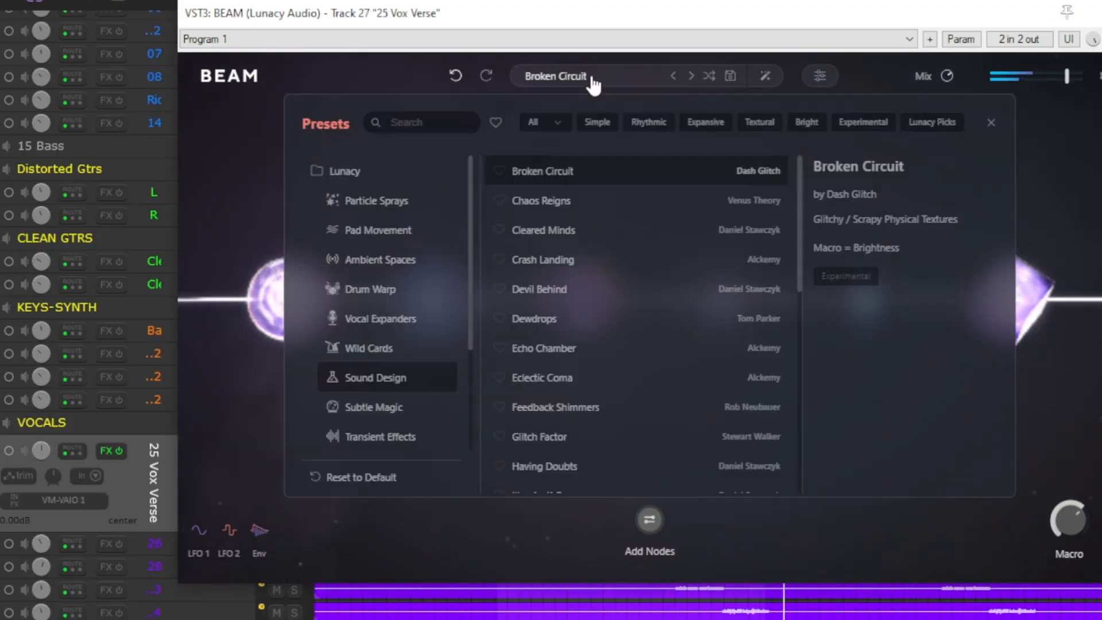
click(397, 209)
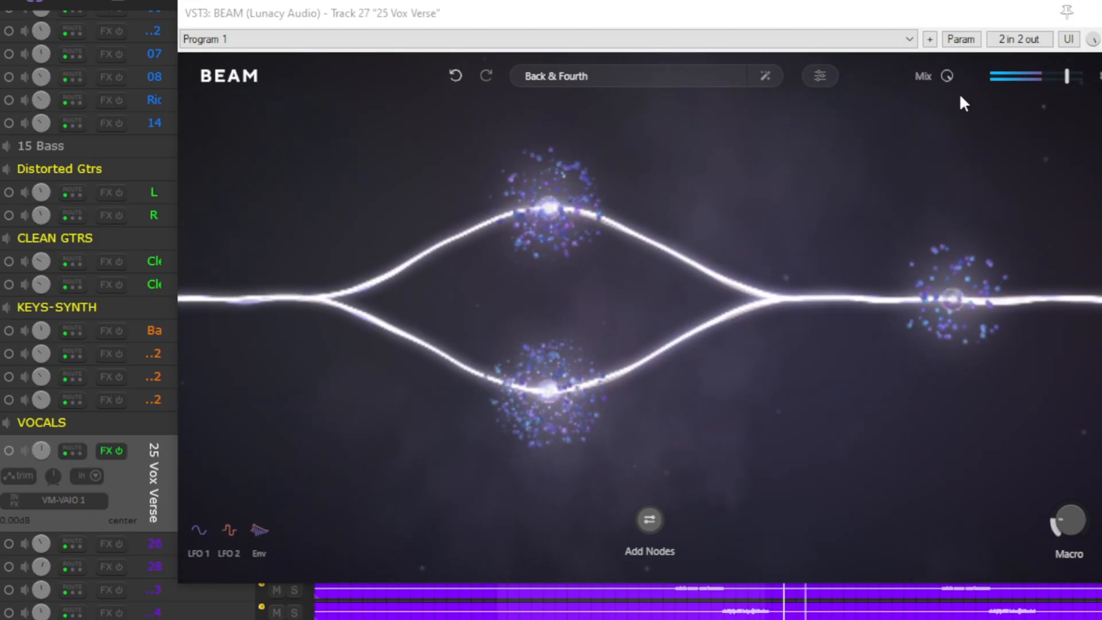
mouse_move(948, 80)
scroll(945, 95, down, 3)
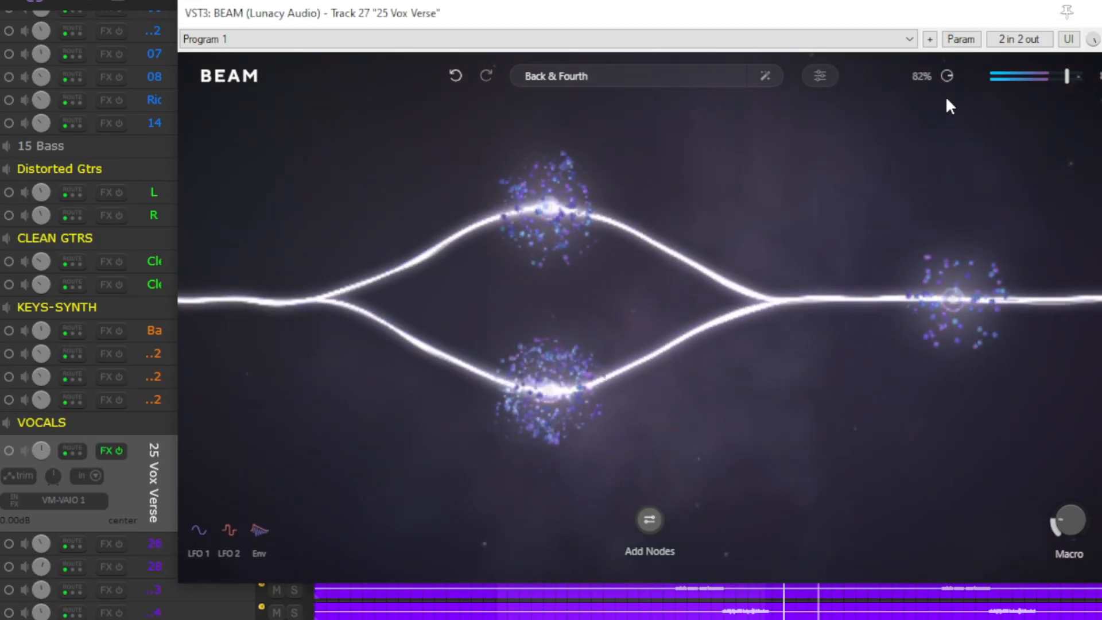
- Advance through the presets to Calamity and lower the Mix to about 81%
mouse_move(556, 88)
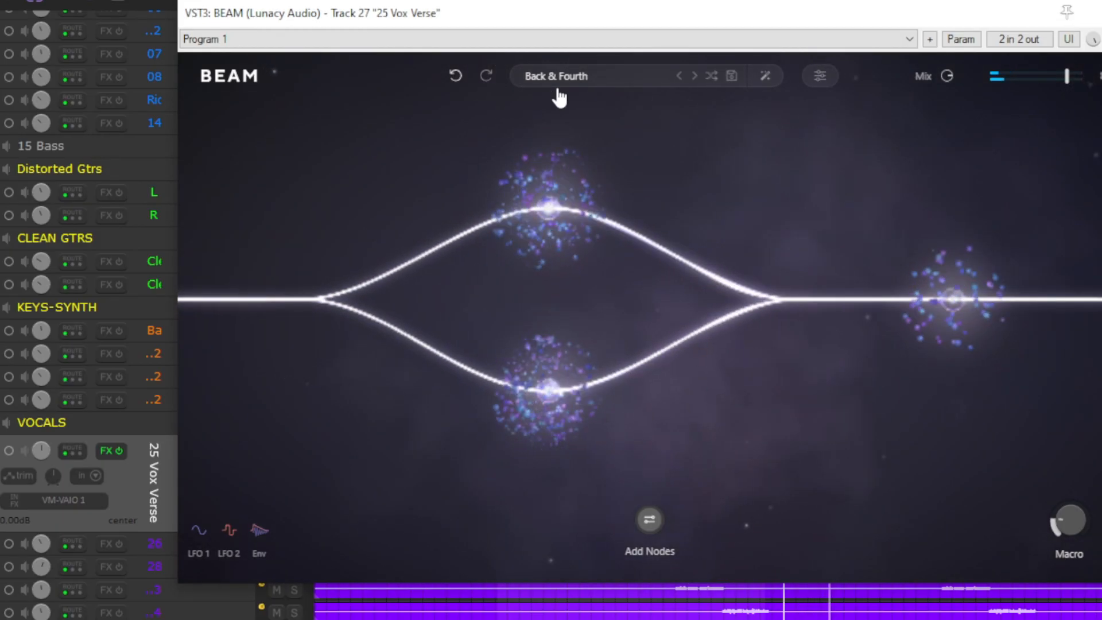
click(694, 81)
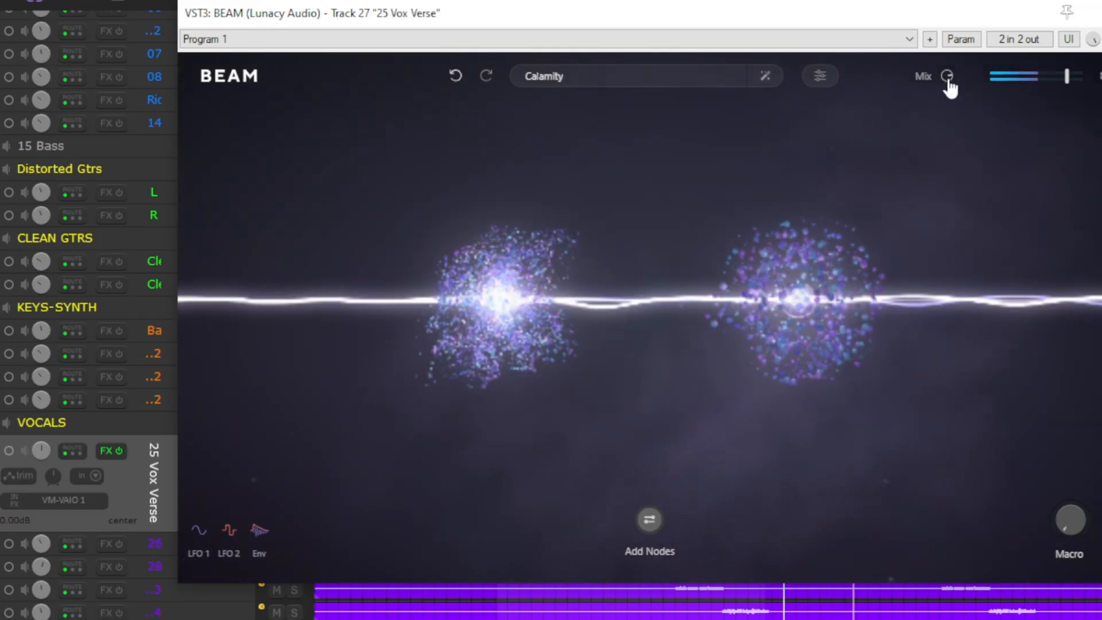
scroll(947, 81, down, 1)
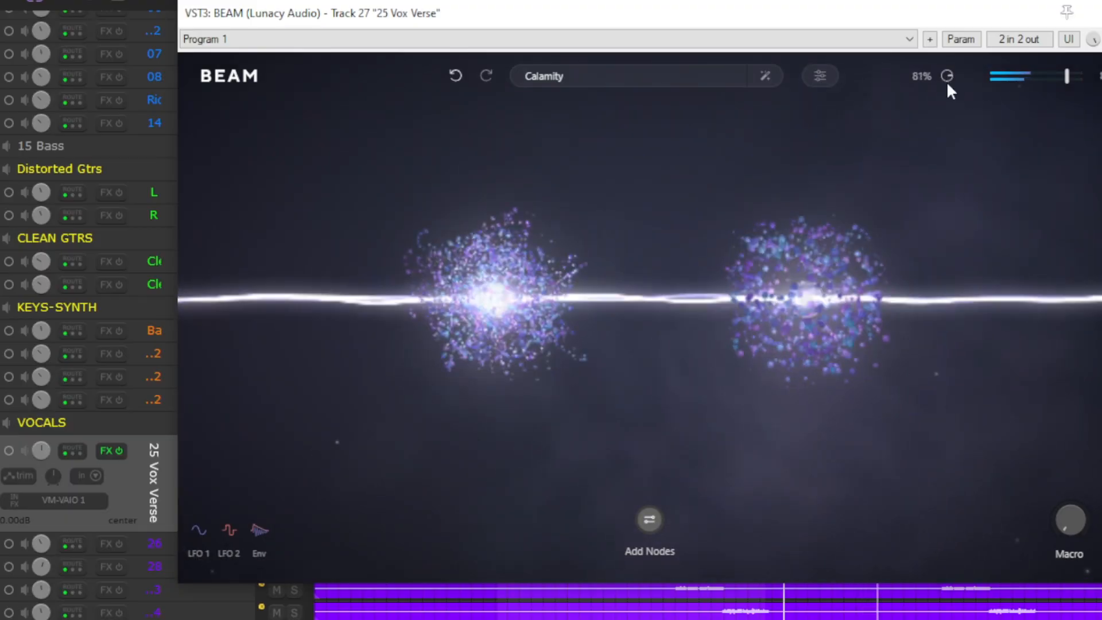
scroll(946, 81, down, 2)
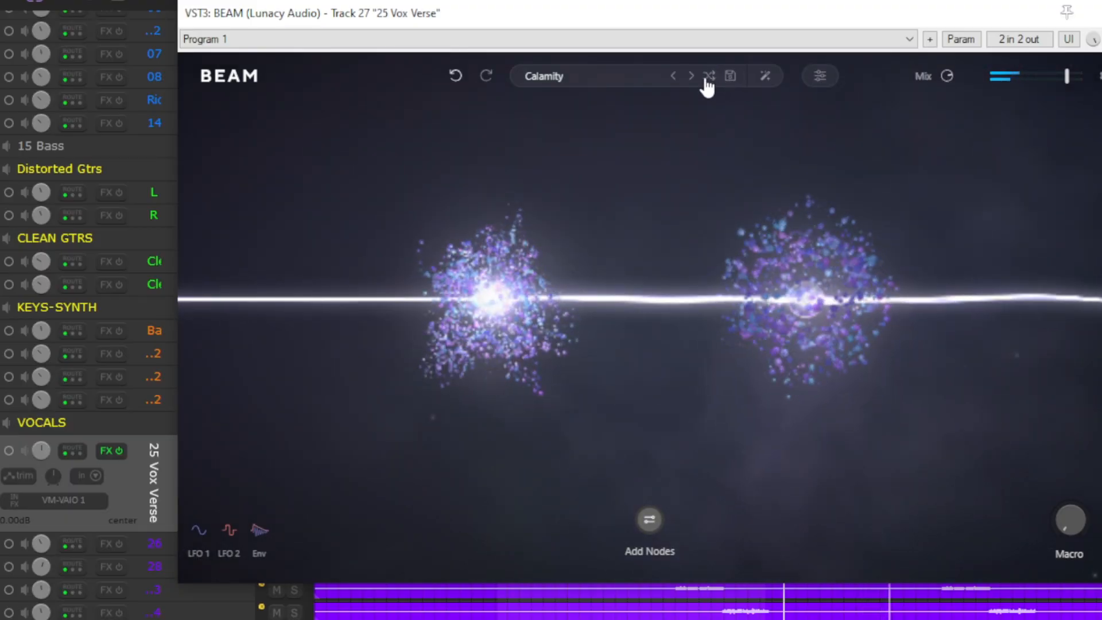
- Load the random preset Connective Tissue, display the available nodes and adjust the Mix to compare the blend
click(707, 82)
scroll(952, 80, down, 1)
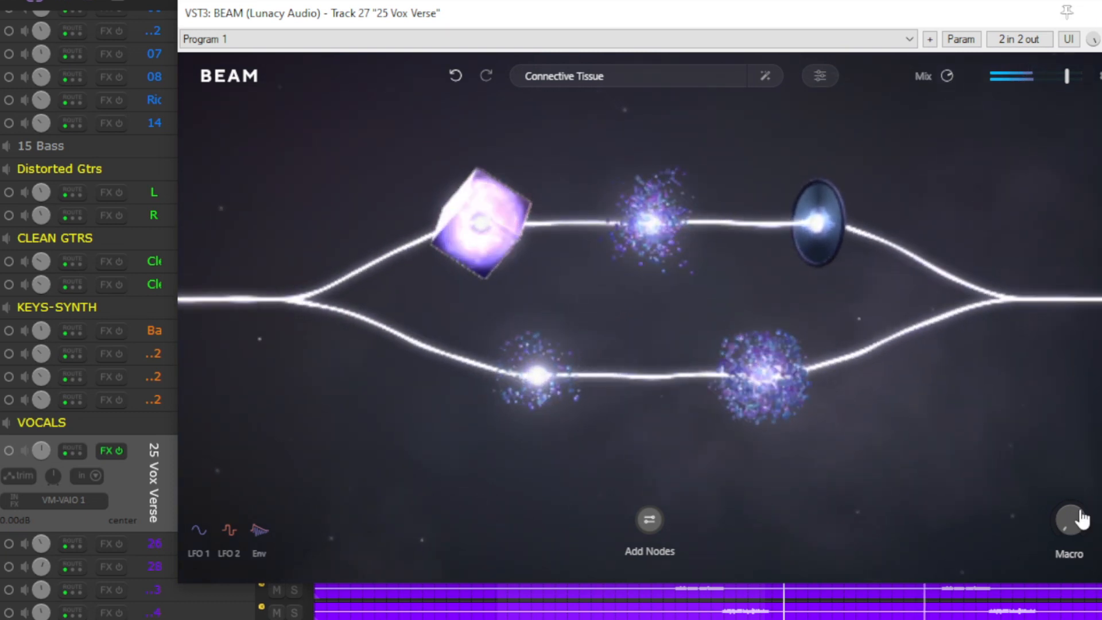
click(648, 519)
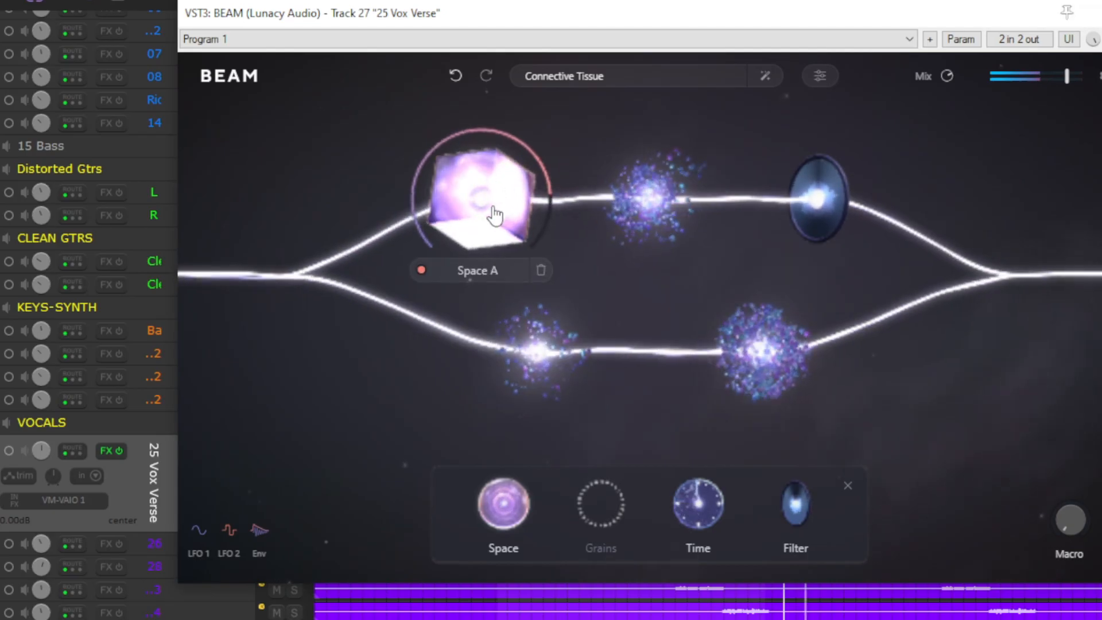
mouse_move(945, 81)
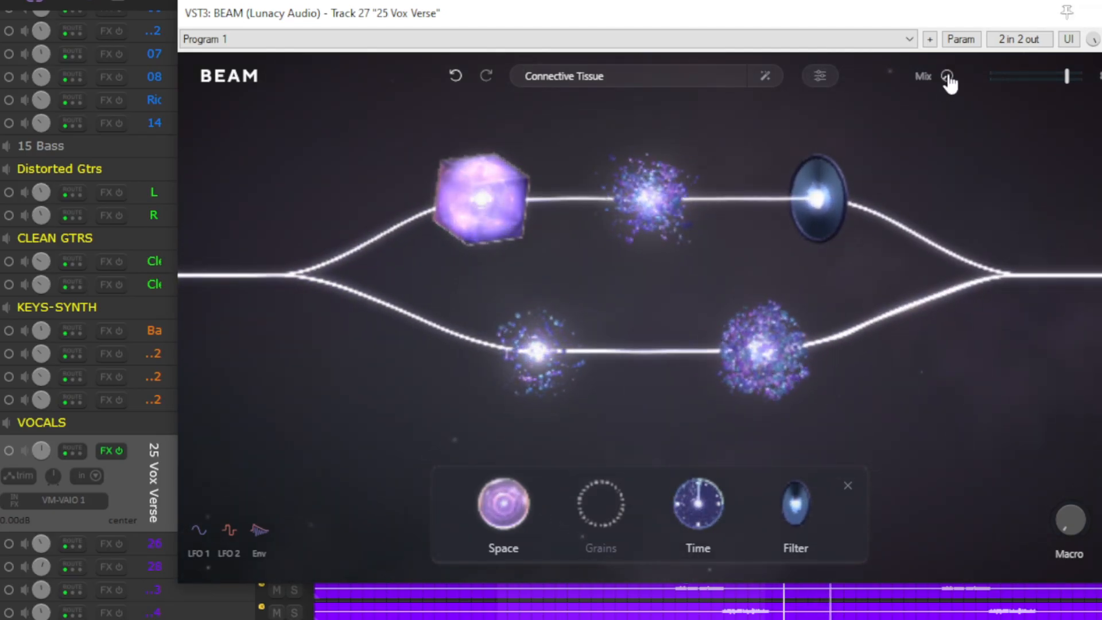
drag(948, 76, 955, 42)
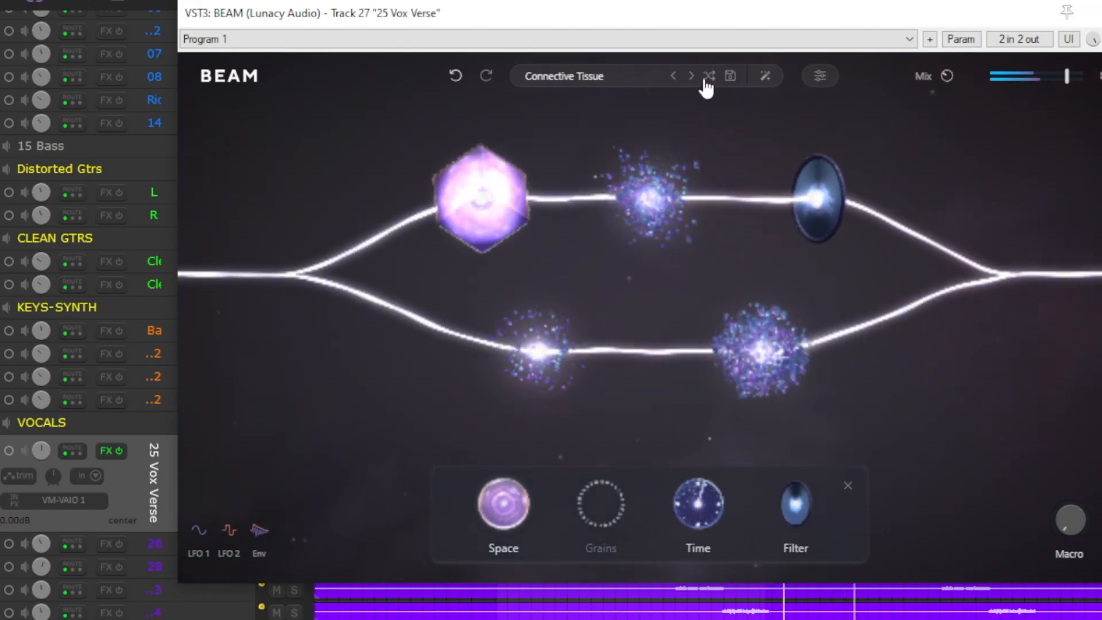
- Load another random preset, Final Ascent, and lower its Mix
click(708, 77)
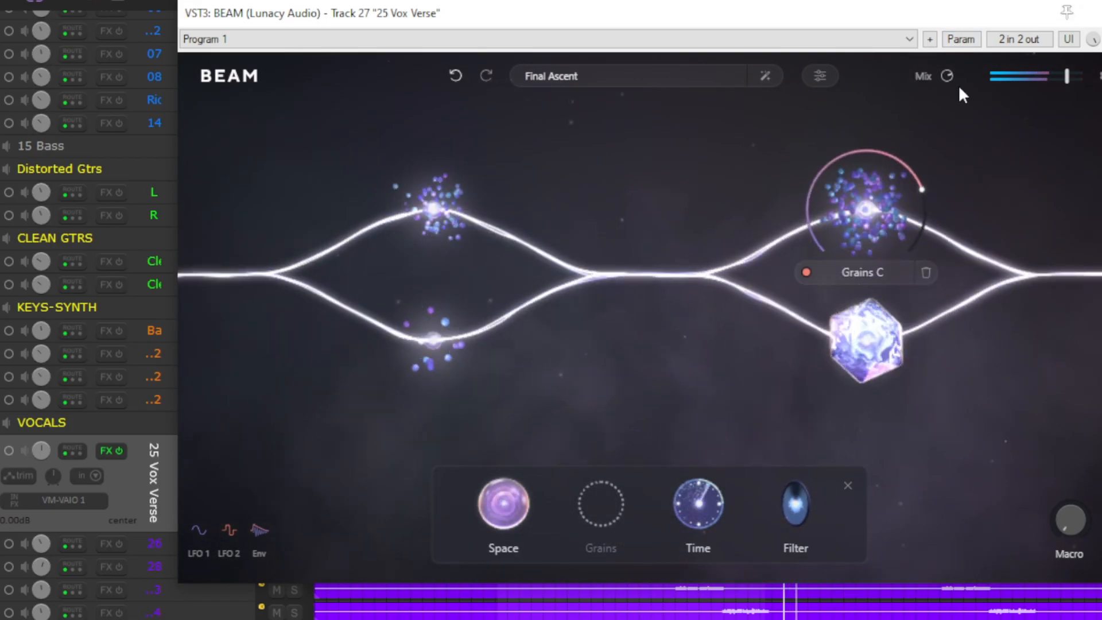
drag(947, 79, 939, 135)
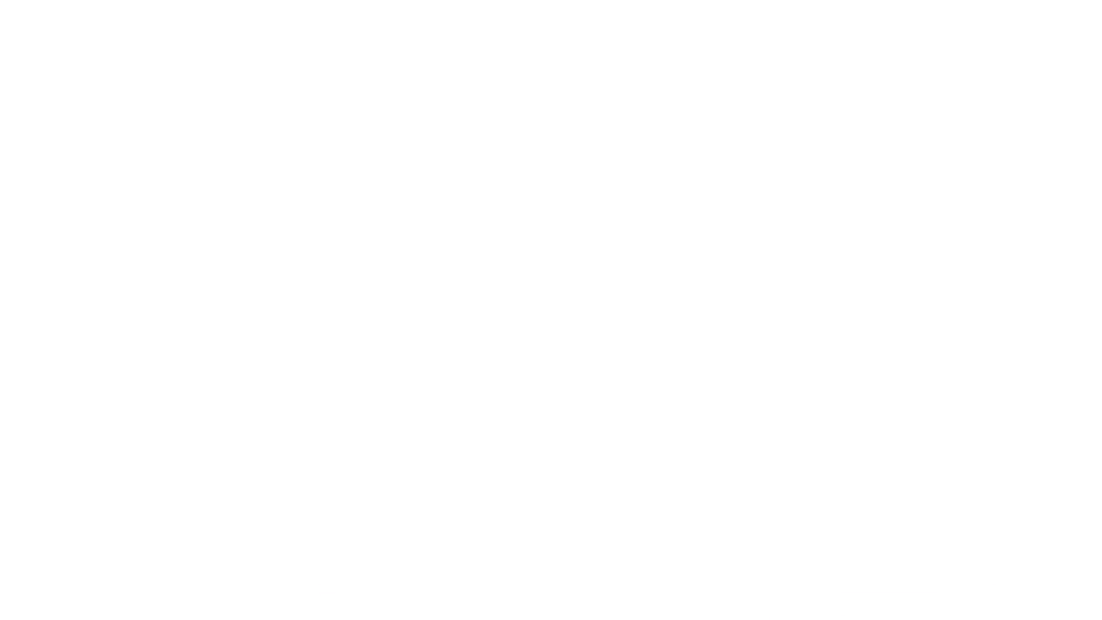